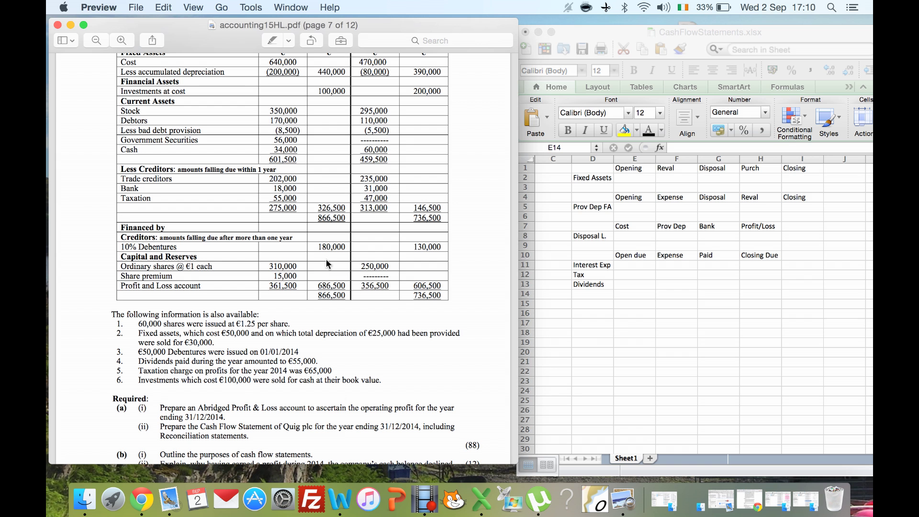
- Switch to the CashFlowStatements workbook in Excel and review the row labels of the Abridged Profit and Loss Statement
{"action": "left_click", "coordinate": [623, 325]}
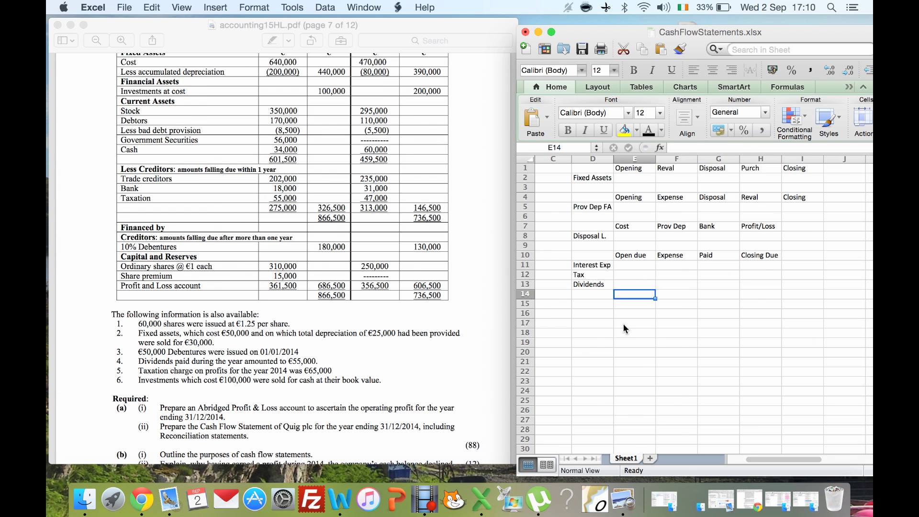
{"action": "key", "text": "Left"}
{"action": "key", "text": "Left"}
{"action": "key", "text": "Left"}
{"action": "key", "text": "Left"}
{"action": "key", "text": "Up"}
{"action": "key", "text": "Up"}
{"action": "key", "text": "Up"}
{"action": "key", "text": "Up"}
{"action": "key", "text": "Up"}
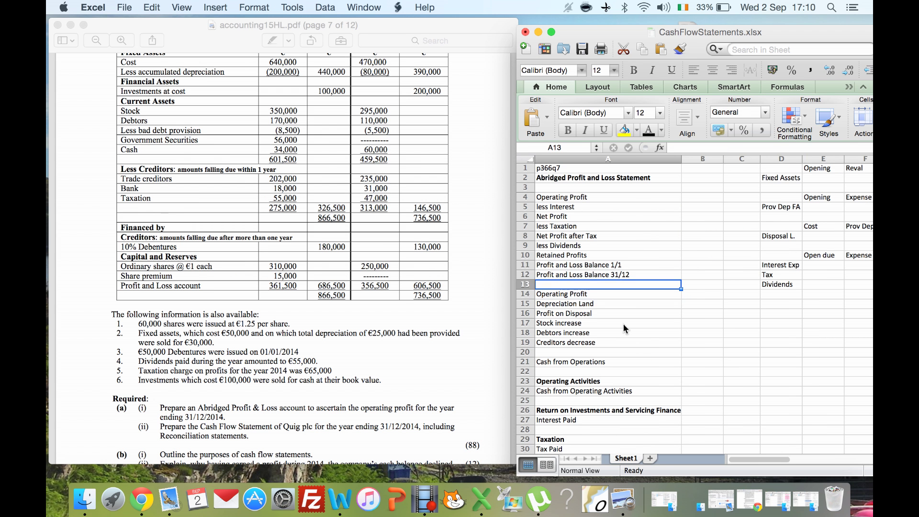
{"action": "key", "text": "Up"}
{"action": "key", "text": "Up"}
{"action": "key", "text": "Up"}
{"action": "key", "text": "Up"}
{"action": "key", "text": "Up"}
{"action": "key", "text": "Down"}
{"action": "key", "text": "Down"}
{"action": "key", "text": "Down"}
{"action": "key", "text": "Down"}
{"action": "key", "text": "Down"}
{"action": "key", "text": "Down"}
{"action": "key", "text": "Down"}
{"action": "key", "text": "Down"}
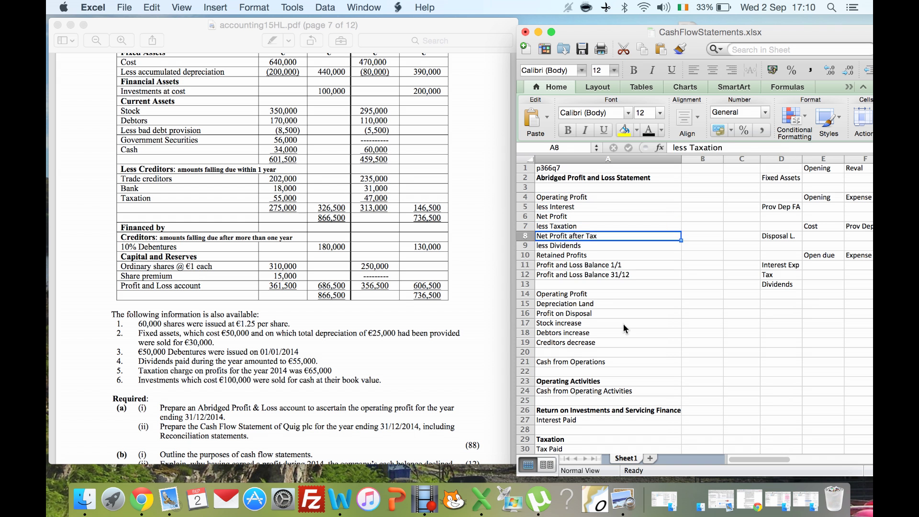
- Review the operating profit reconciliation and cash flow statement headings down to Cash before Financing
{"action": "left_click", "coordinate": [554, 273]}
{"action": "key", "text": "Down"}
{"action": "key", "text": "Down"}
{"action": "key", "text": "Down"}
{"action": "key", "text": "Down"}
{"action": "key", "text": "Down"}
{"action": "key", "text": "Down"}
{"action": "key", "text": "Down"}
{"action": "key", "text": "Down"}
{"action": "key", "text": "Down"}
{"action": "key", "text": "Down"}
{"action": "key", "text": "Down"}
{"action": "key", "text": "Down"}
{"action": "key", "text": "Down"}
{"action": "key", "text": "Down"}
{"action": "key", "text": "Down"}
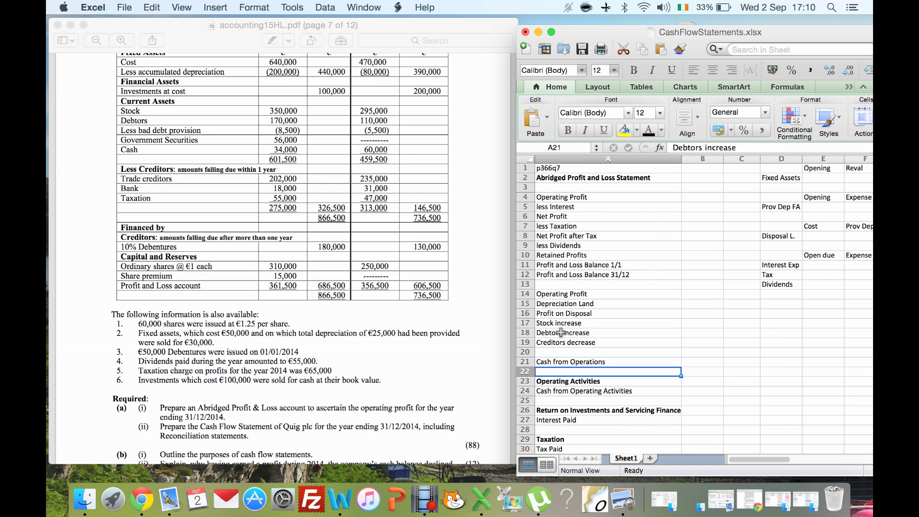
{"action": "key", "text": "Down"}
{"action": "key", "text": "Down"}
{"action": "key", "text": "Down"}
{"action": "key", "text": "Down"}
{"action": "key", "text": "Down"}
{"action": "key", "text": "Down"}
{"action": "key", "text": "Down"}
{"action": "key", "text": "Down"}
{"action": "key", "text": "Down"}
{"action": "key", "text": "Down"}
{"action": "key", "text": "Down"}
{"action": "key", "text": "Down"}
{"action": "key", "text": "Down"}
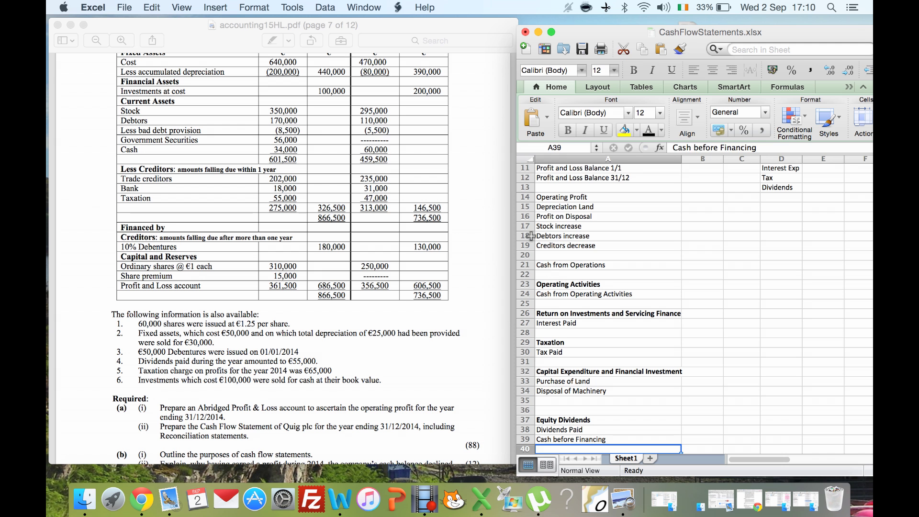
- Clear the Purchase of Land and Disposal of Machinery labels under Capital Expenditure and Financial Investment
{"action": "left_click", "coordinate": [553, 379]}
{"action": "key", "text": "BackSpace"}
{"action": "key", "text": "Return"}
{"action": "key", "text": "BackSpace"}
{"action": "key", "text": "Return"}
- Review the ledger working headings for fixed assets, depreciation provision, disposal, interest, tax and dividends
{"action": "key", "text": "Up"}
{"action": "key", "text": "Up"}
{"action": "key", "text": "Up"}
{"action": "key", "text": "Up"}
{"action": "key", "text": "Up"}
{"action": "key", "text": "Right"}
{"action": "key", "text": "Right"}
{"action": "key", "text": "Up"}
{"action": "key", "text": "Up"}
{"action": "key", "text": "Up"}
{"action": "key", "text": "Up"}
{"action": "key", "text": "Up"}
{"action": "key", "text": "Up"}
{"action": "key", "text": "Up"}
{"action": "key", "text": "Up"}
{"action": "key", "text": "Up"}
{"action": "key", "text": "Up"}
{"action": "key", "text": "Up"}
{"action": "key", "text": "Up"}
{"action": "key", "text": "Up"}
{"action": "key", "text": "Up"}
{"action": "key", "text": "Up"}
{"action": "key", "text": "Up"}
{"action": "key", "text": "Up"}
{"action": "key", "text": "Up"}
{"action": "key", "text": "Up"}
{"action": "key", "text": "Up"}
{"action": "key", "text": "Up"}
{"action": "key", "text": "Up"}
{"action": "key", "text": "Up"}
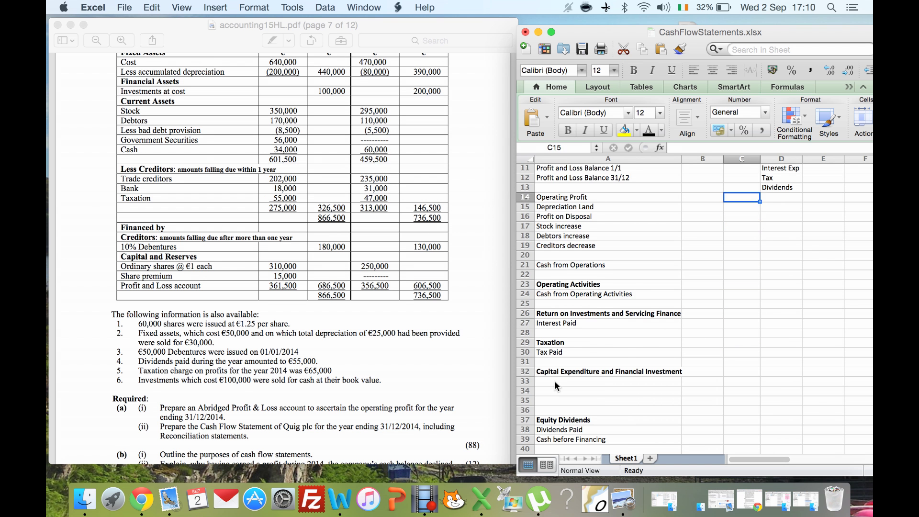
{"action": "key", "text": "Up"}
{"action": "key", "text": "Up"}
{"action": "key", "text": "Up"}
{"action": "key", "text": "Right"}
{"action": "key", "text": "Right"}
{"action": "key", "text": "Right"}
{"action": "key", "text": "Right"}
{"action": "key", "text": "Right"}
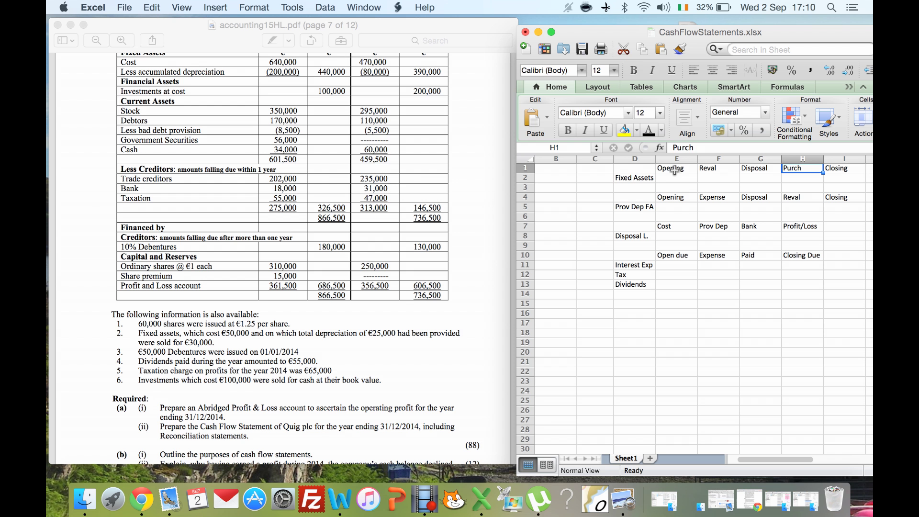
- Consult the balance sheets in the PDF and enter 470,000 opening and 640,000 closing for Fixed Assets in Excel
{"action": "left_click", "coordinate": [475, 94]}
{"action": "scroll", "coordinate": [475, 93], "scroll_direction": "up", "scroll_amount": 3}
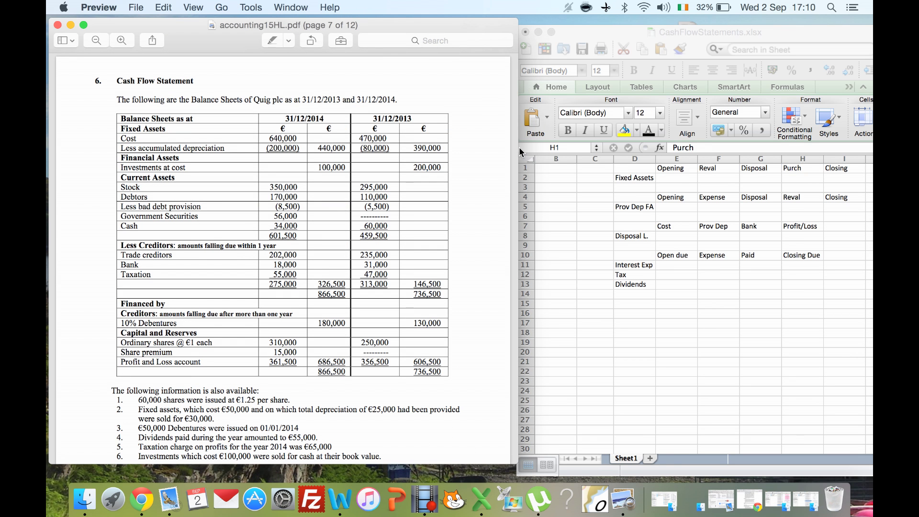
{"action": "left_click", "coordinate": [664, 176]}
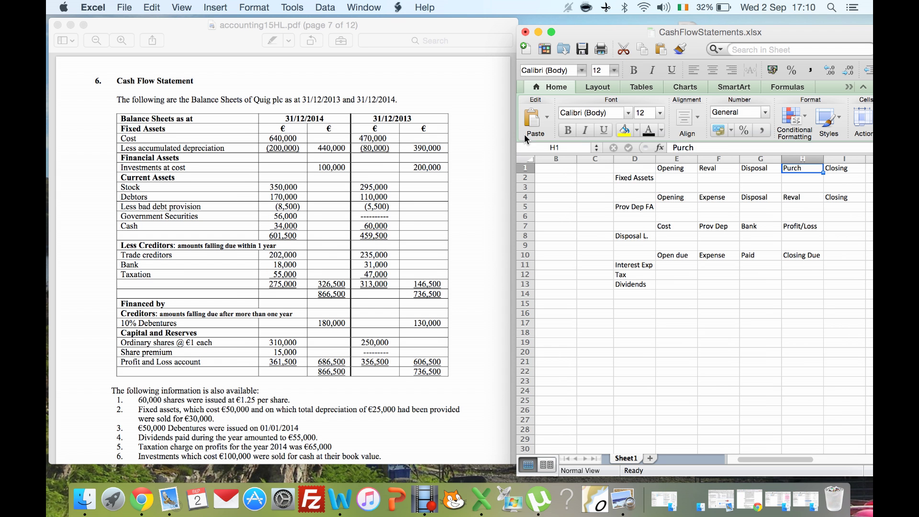
{"action": "left_click", "coordinate": [665, 174]}
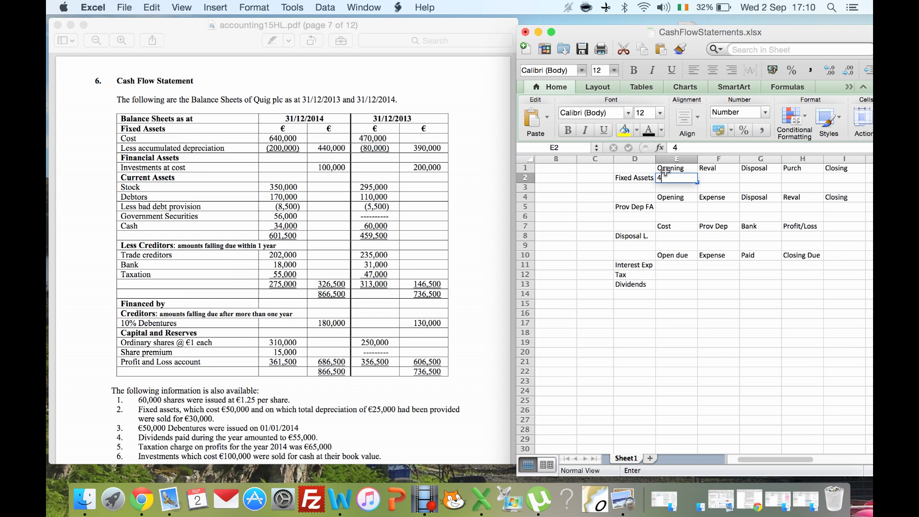
{"action": "type", "text": "470,000"}
{"action": "key", "text": "Tab"}
{"action": "key", "text": "Tab"}
{"action": "key", "text": "Tab"}
{"action": "key", "text": "Tab"}
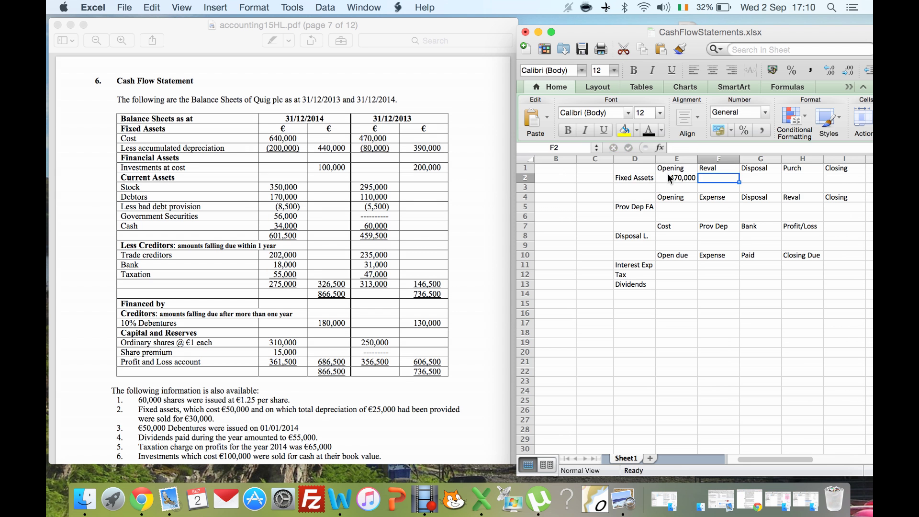
{"action": "type", "text": "6"}
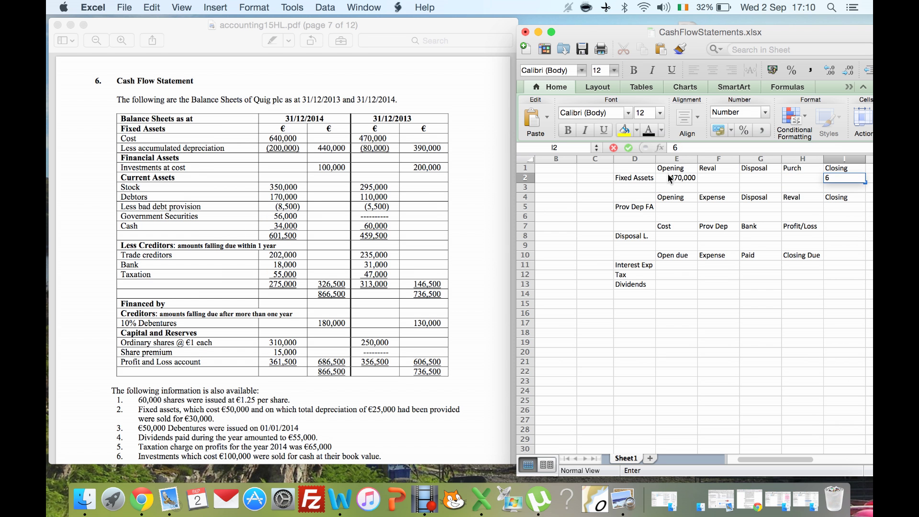
{"action": "type", "text": "40000"}
{"action": "left_click", "coordinate": [779, 176]}
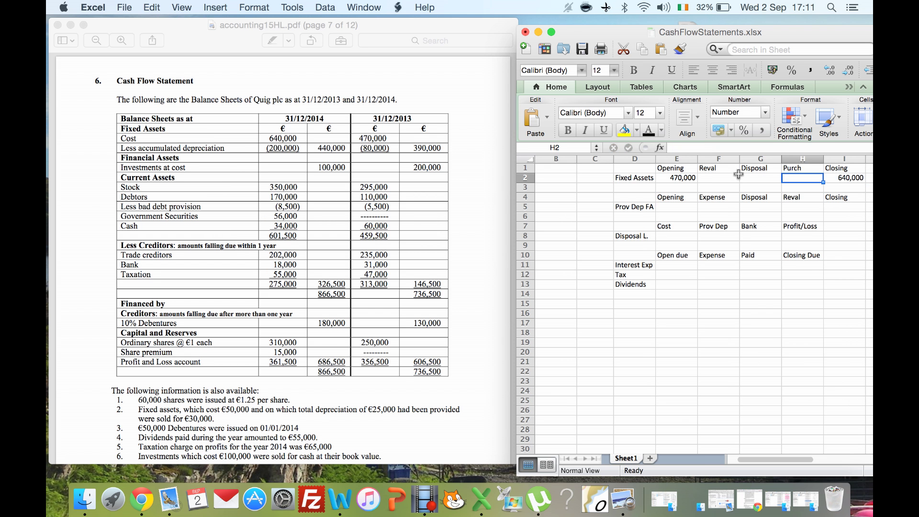
- Enter 80,000 as the opening and 200,000 as the closing balance in the Prov Dep FA row
{"action": "left_click", "coordinate": [669, 204]}
{"action": "type", "text": "800"}
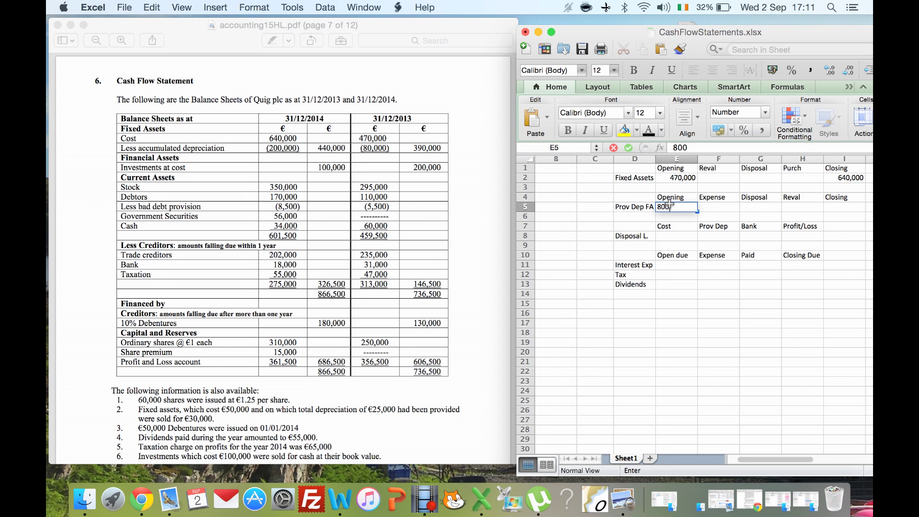
{"action": "key", "text": "Tab"}
{"action": "key", "text": "Tab"}
{"action": "key", "text": "Tab"}
{"action": "key", "text": "Tab"}
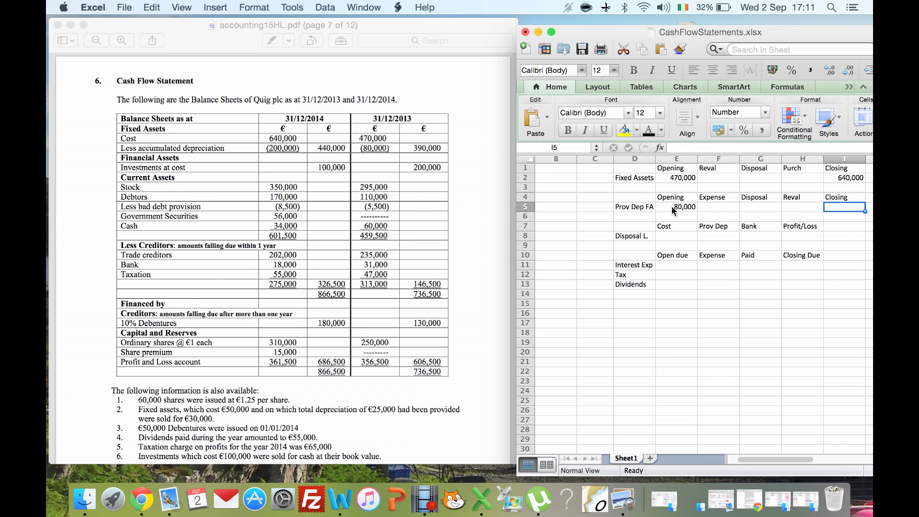
{"action": "type", "text": "200000"}
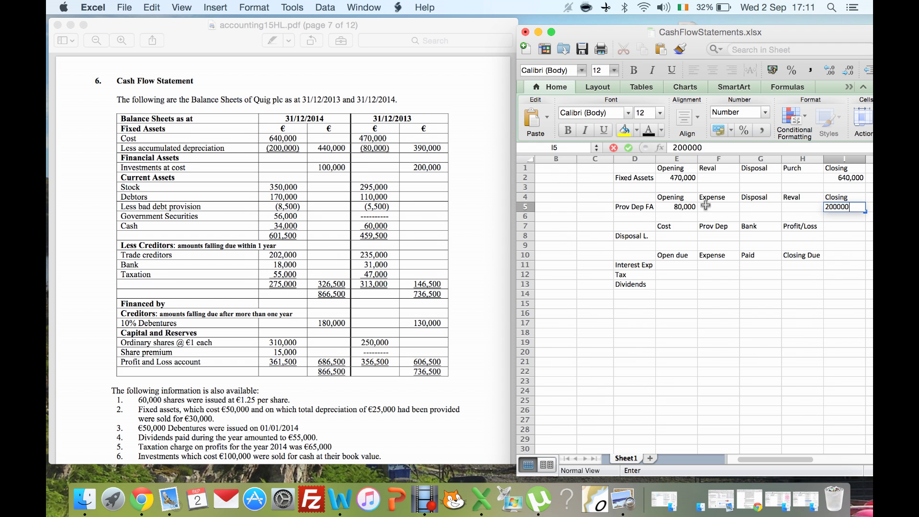
{"action": "key", "text": "Return"}
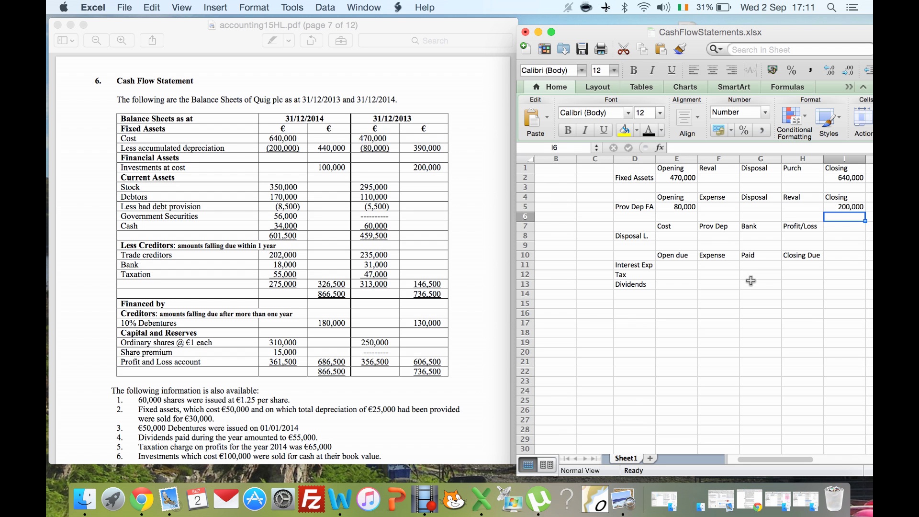
- Check the fixed asset sale note in the PDF and enter 50,000 as the Cost in Excel's Disposal L. row
{"action": "left_click", "coordinate": [459, 436]}
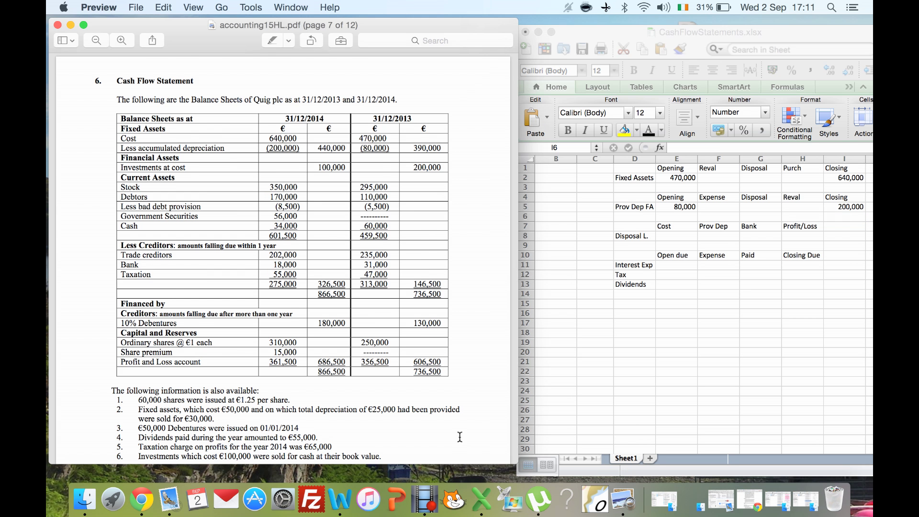
{"action": "scroll", "coordinate": [459, 437], "scroll_direction": "down", "scroll_amount": 3}
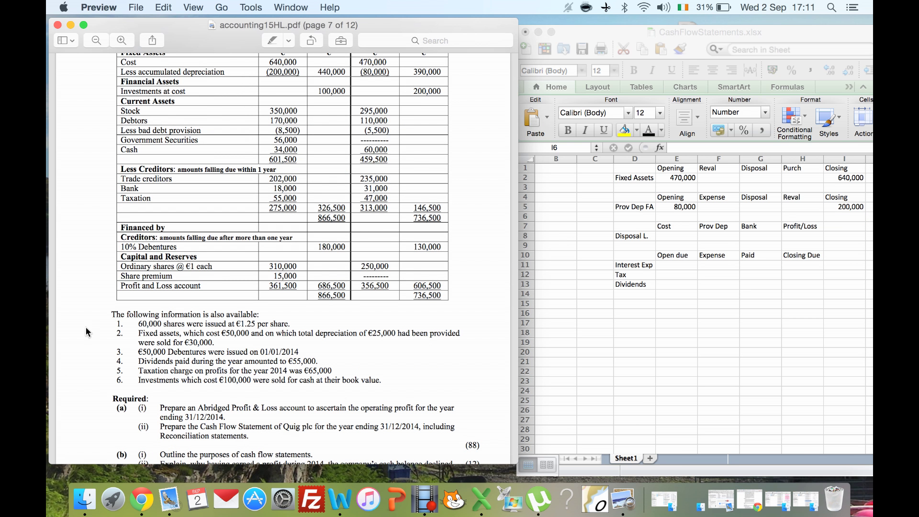
{"action": "scroll", "coordinate": [98, 325], "scroll_direction": "up", "scroll_amount": 3}
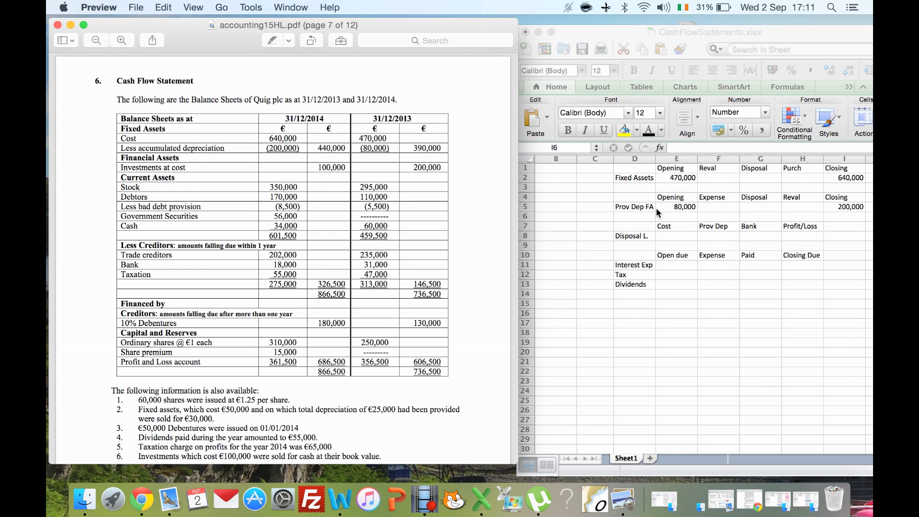
{"action": "left_click", "coordinate": [668, 233]}
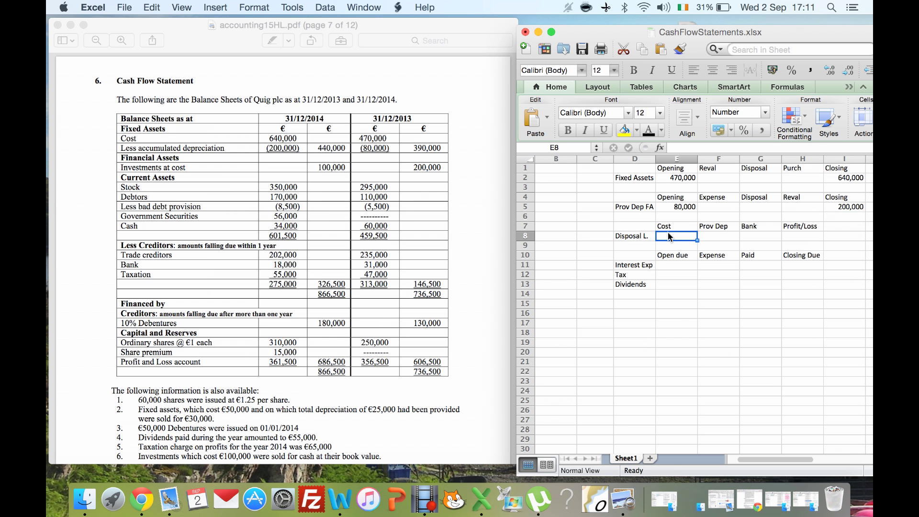
{"action": "type", "text": "50000"}
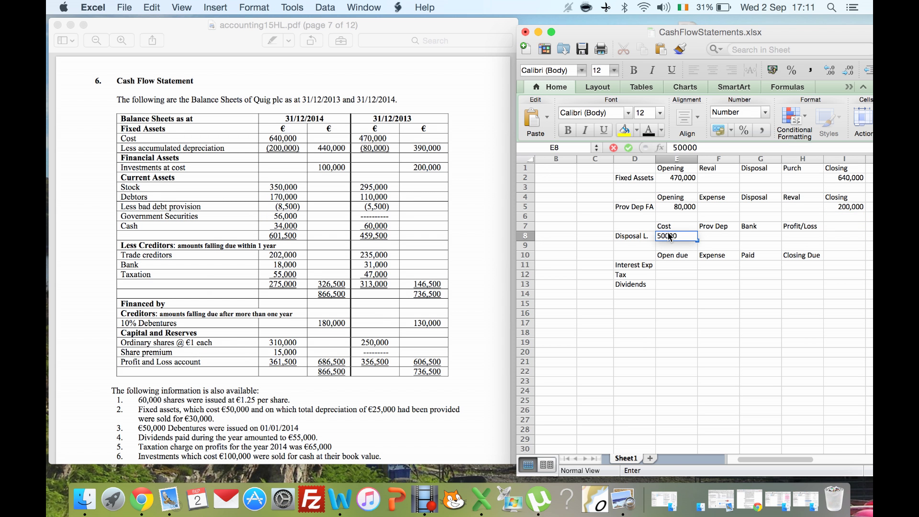
- Enter 50,000 as the Disposal amount in the Fixed Assets row
{"action": "key", "text": "Right"}
{"action": "key", "text": "Right"}
{"action": "key", "text": "Up"}
{"action": "key", "text": "Up"}
{"action": "key", "text": "Up"}
{"action": "key", "text": "Up"}
{"action": "key", "text": "Up"}
{"action": "key", "text": "Up"}
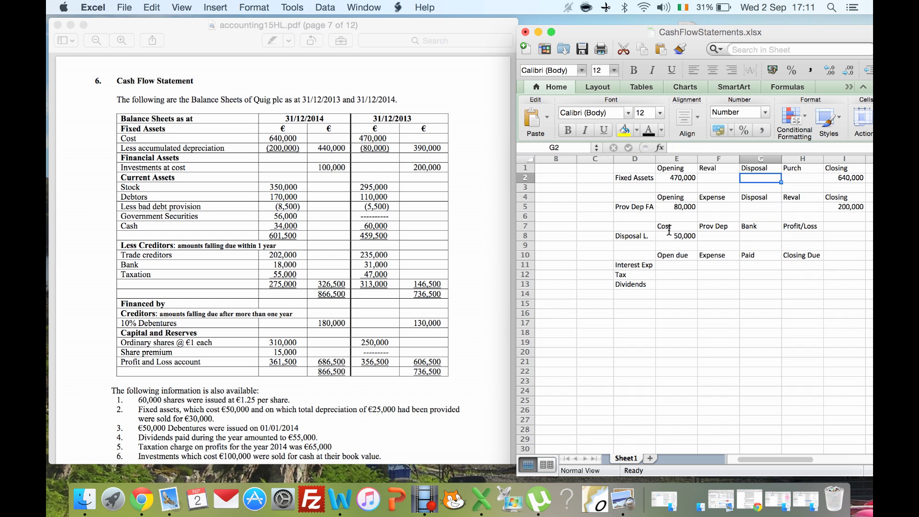
{"action": "type", "text": "50000"}
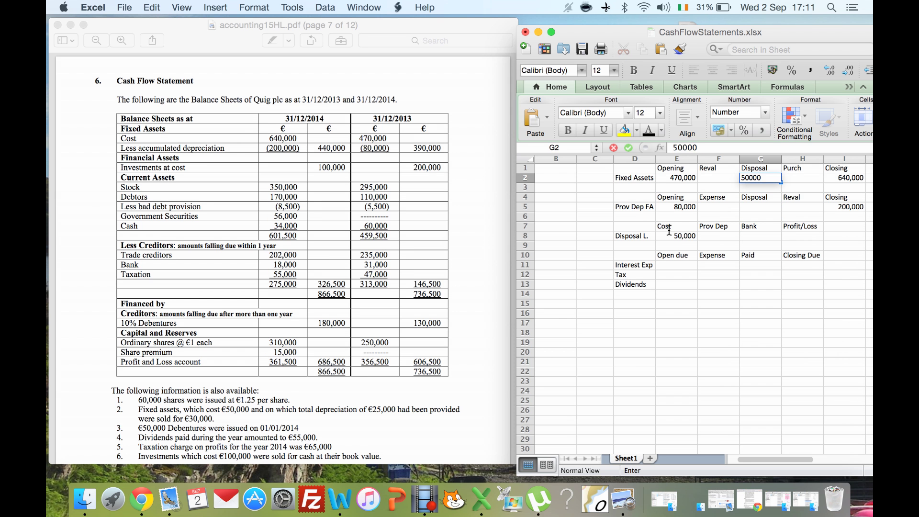
- Enter -25,000 as the Disposal amount in the Prov Dep FA row
{"action": "key", "text": "Down"}
{"action": "key", "text": "Down"}
{"action": "key", "text": "Down"}
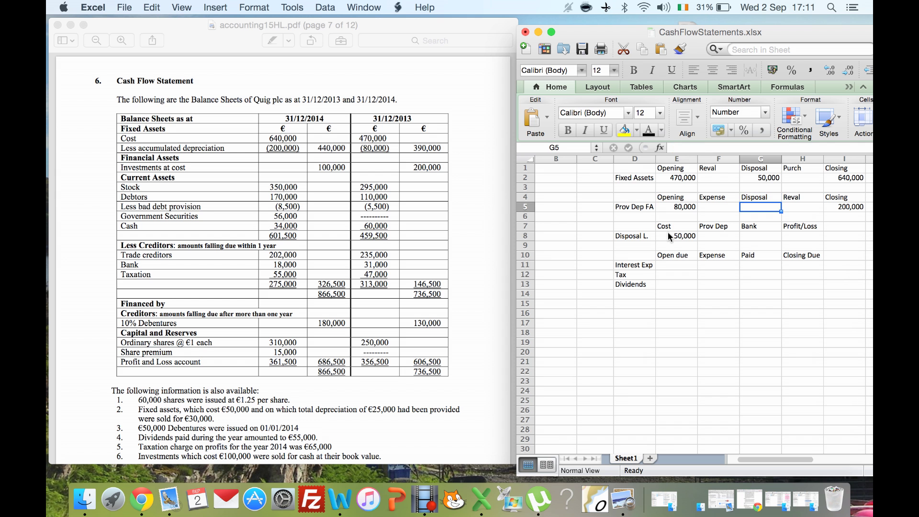
{"action": "type", "text": "-25"}
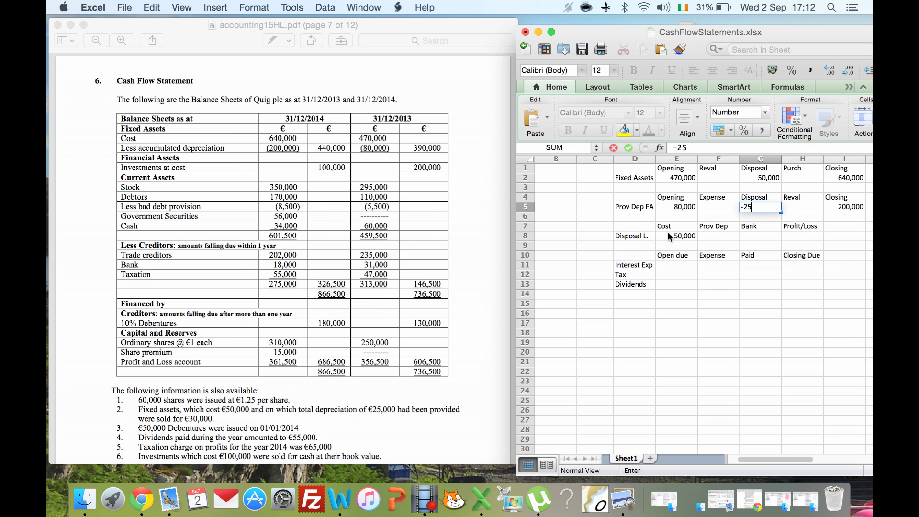
{"action": "type", "text": "000"}
- Change the Disposal amount in the Fixed Assets row to -50,000
{"action": "key", "text": "Up"}
{"action": "key", "text": "Up"}
{"action": "key", "text": "Up"}
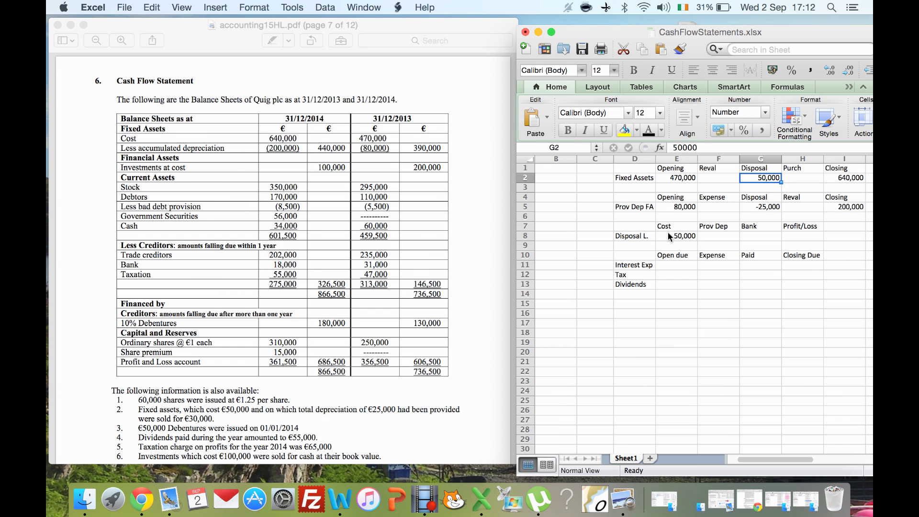
{"action": "type", "text": "-5"}
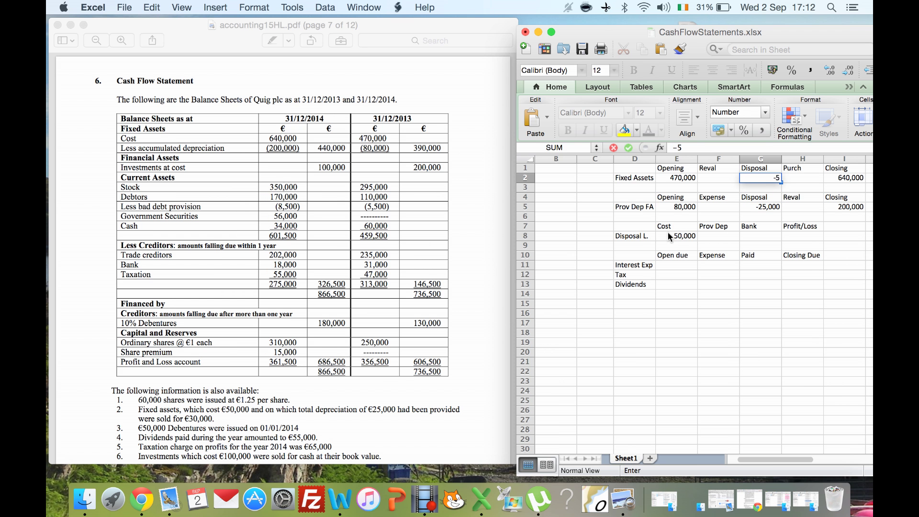
{"action": "type", "text": "0,000"}
- Enter -25,000 as the Prov Dep figure in the Disposal L. row
{"action": "key", "text": "Down"}
{"action": "key", "text": "Down"}
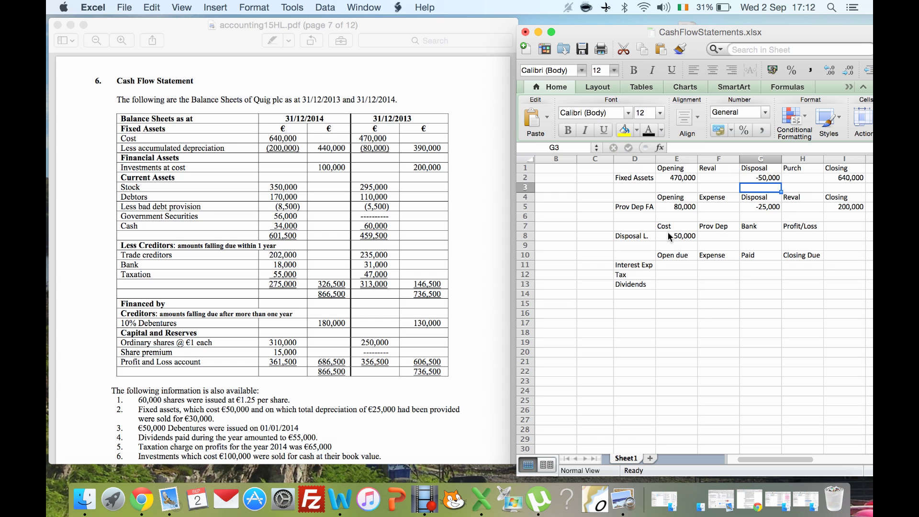
{"action": "key", "text": "Down"}
{"action": "key", "text": "Down"}
{"action": "key", "text": "Down"}
{"action": "key", "text": "Down"}
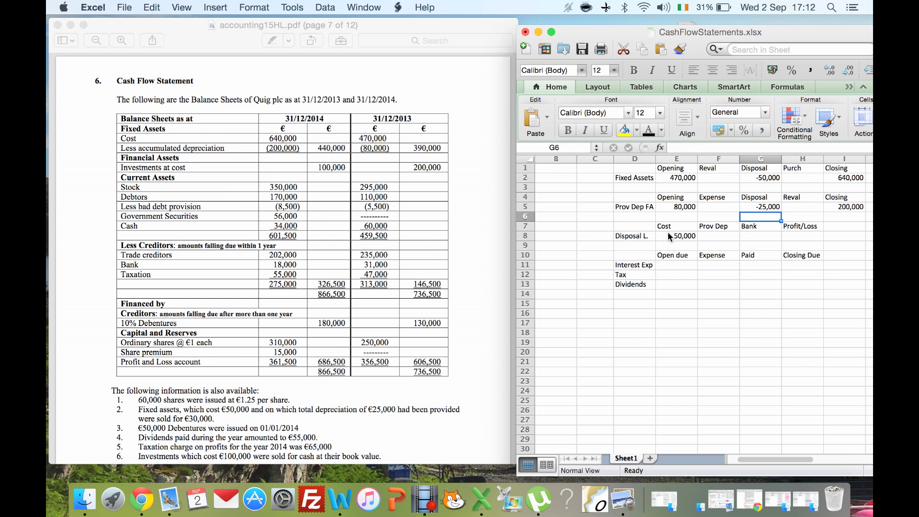
{"action": "key", "text": "Left"}
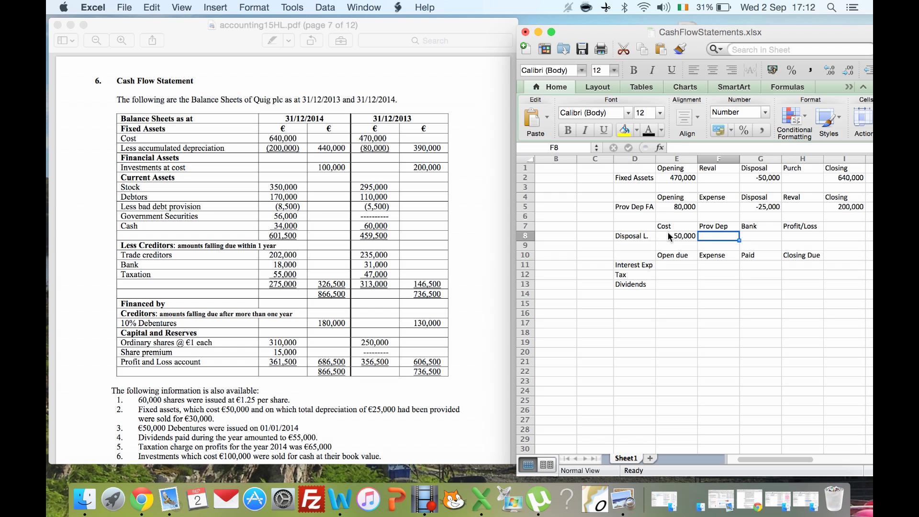
{"action": "type", "text": "-25000"}
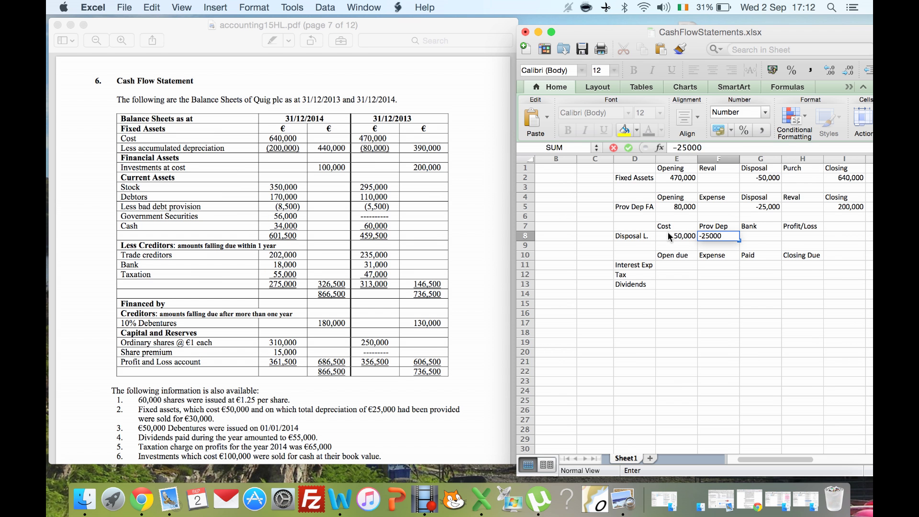
{"action": "key", "text": "Return"}
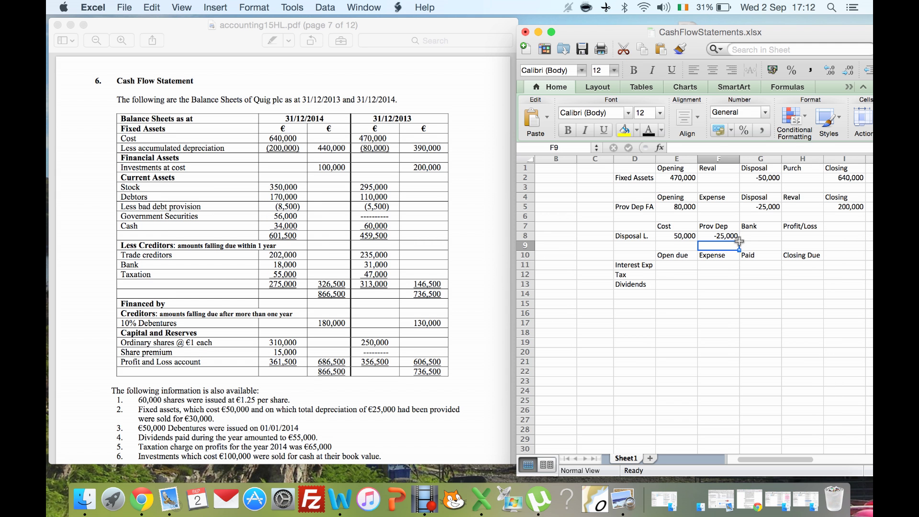
- Enter 30,000 for Bank and 5000 for Profit/Loss in the Disposal L. row
{"action": "left_click", "coordinate": [752, 231]}
{"action": "type", "text": "30,000"}
{"action": "key", "text": "Tab"}
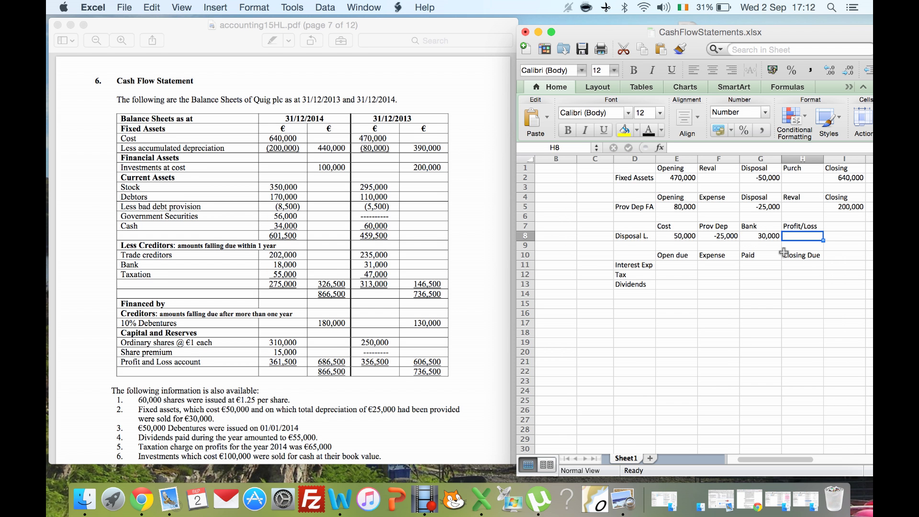
{"action": "type", "text": "5000"}
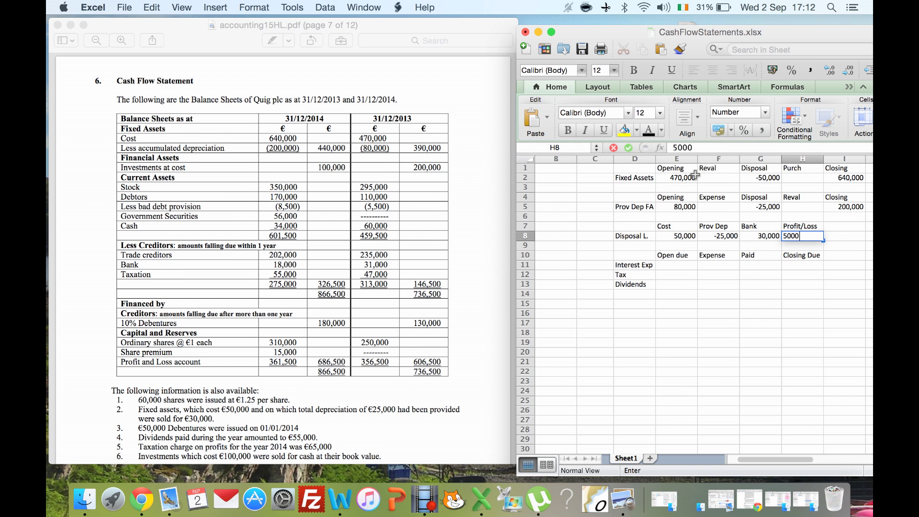
- Enter 220,000 as the Purch figure in the Fixed Assets row
{"action": "key", "text": "Up"}
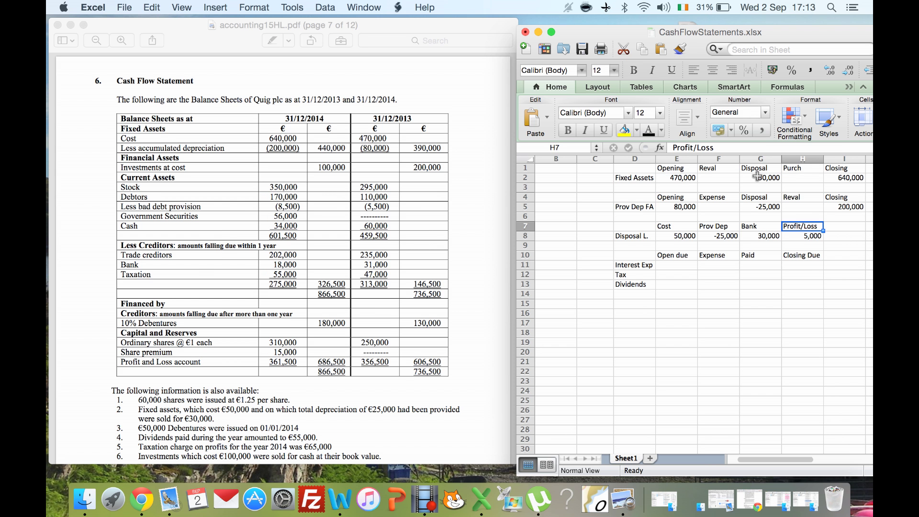
{"action": "left_click", "coordinate": [796, 175]}
{"action": "type", "text": "220"}
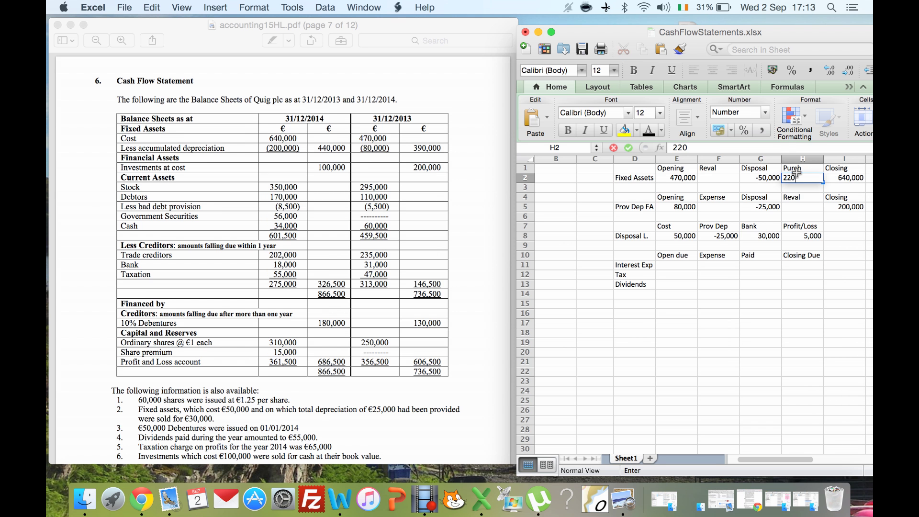
{"action": "type", "text": "000"}
{"action": "key", "text": "Return"}
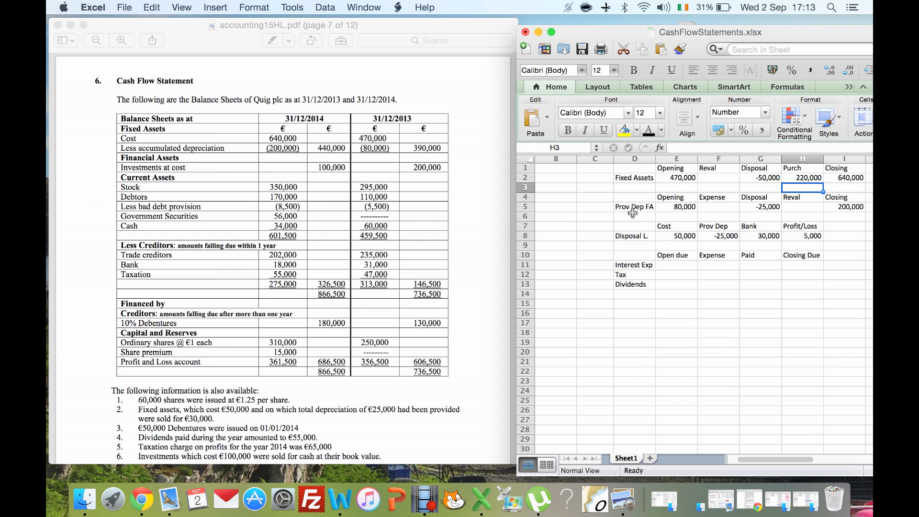
- Enter 0 for Reval in both the Prov Dep FA row and the Fixed Assets row
{"action": "left_click", "coordinate": [798, 203]}
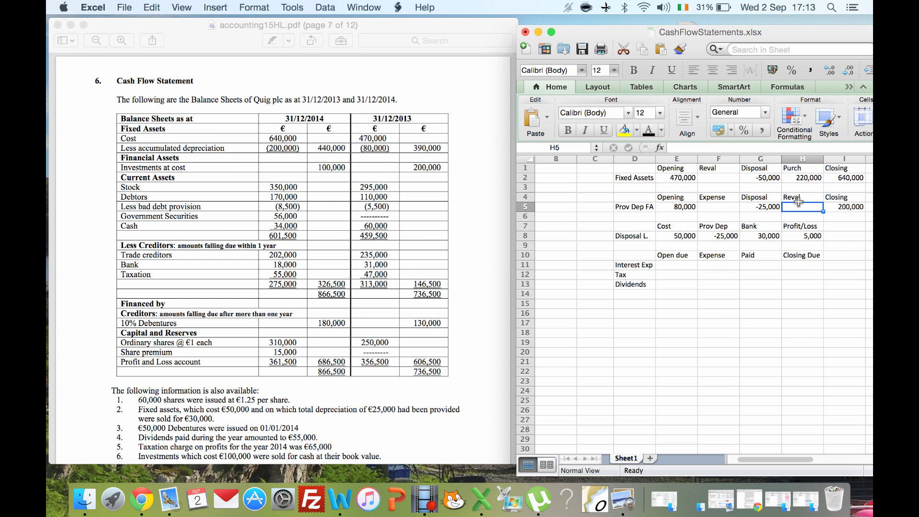
{"action": "type", "text": "0"}
{"action": "key", "text": "Left"}
{"action": "key", "text": "Left"}
{"action": "key", "text": "Up"}
{"action": "key", "text": "Up"}
{"action": "key", "text": "Up"}
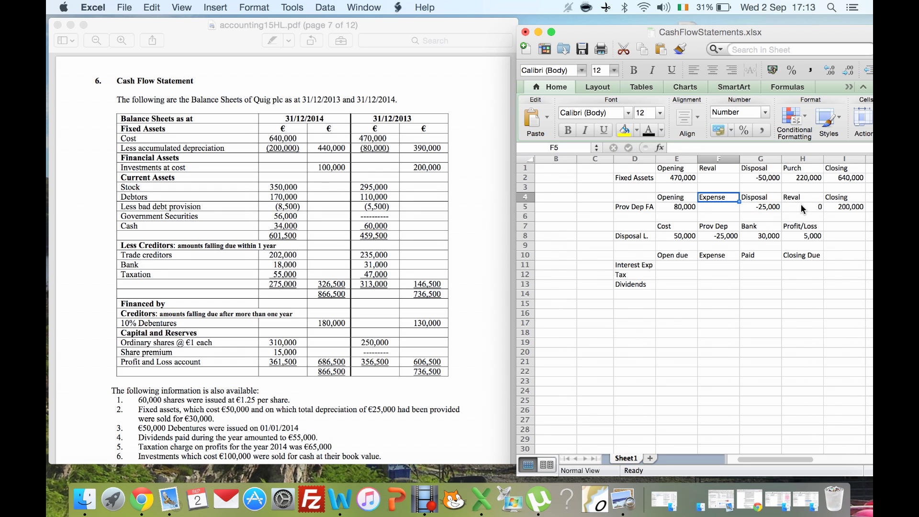
{"action": "type", "text": "0"}
{"action": "key", "text": "Return"}
- Enter 145,000 as the Expense figure in the Prov Dep FA row
{"action": "key", "text": "Down"}
{"action": "key", "text": "Down"}
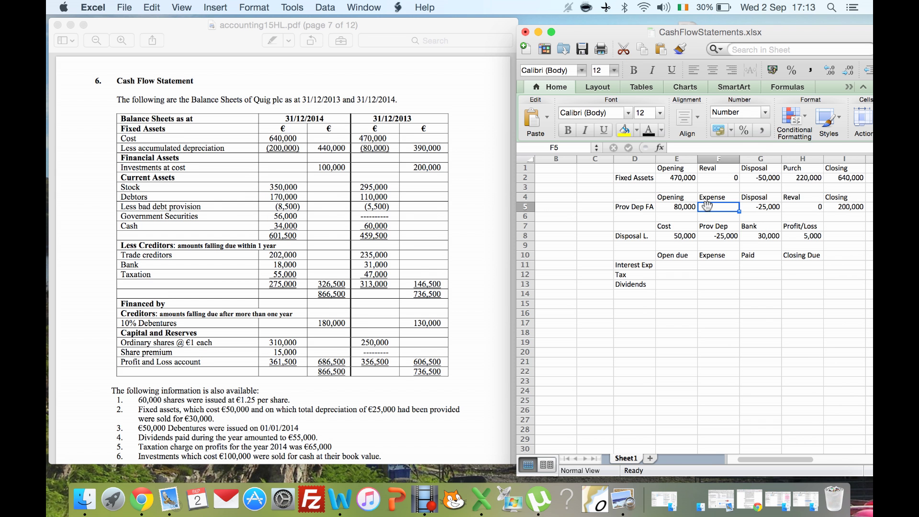
{"action": "type", "text": "145"}
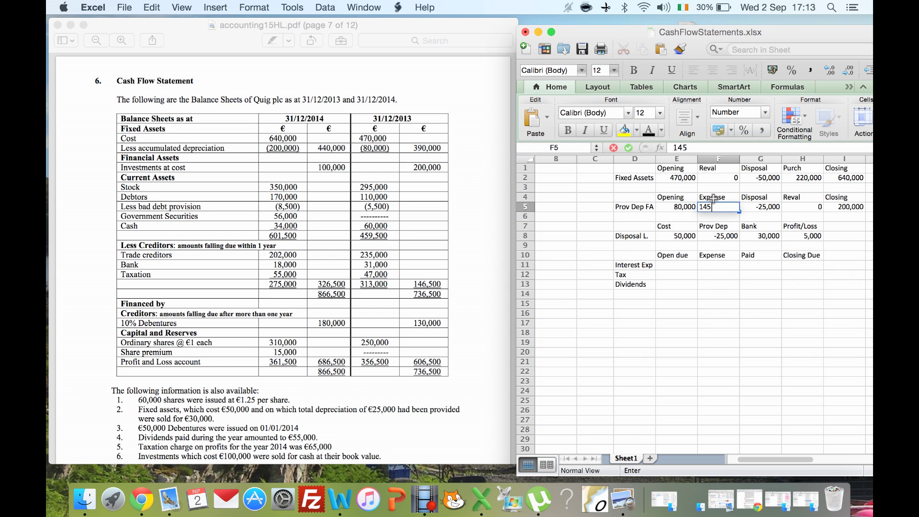
{"action": "type", "text": "000"}
{"action": "key", "text": "Return"}
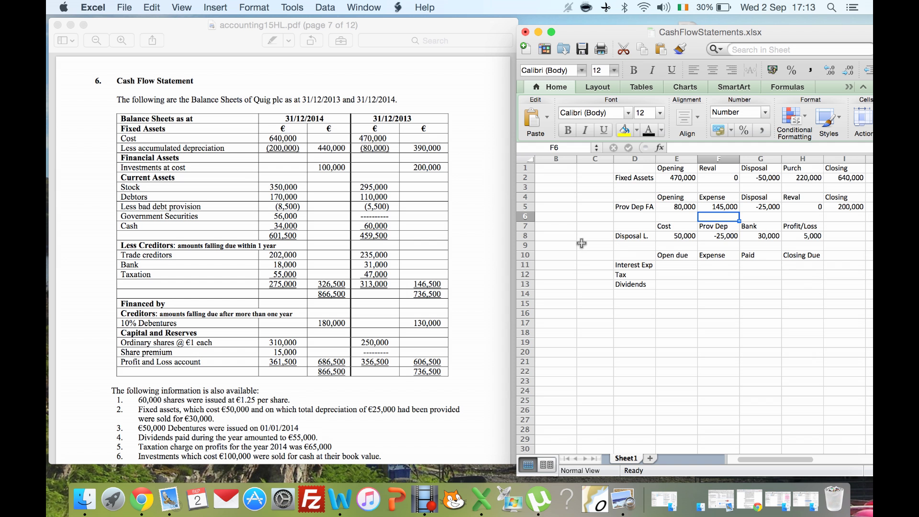
- Shorten the Depreciation Land label under Operating Profit to Depreciation
{"action": "key", "text": "Left"}
{"action": "key", "text": "Left"}
{"action": "key", "text": "Left"}
{"action": "key", "text": "Left"}
{"action": "key", "text": "Left"}
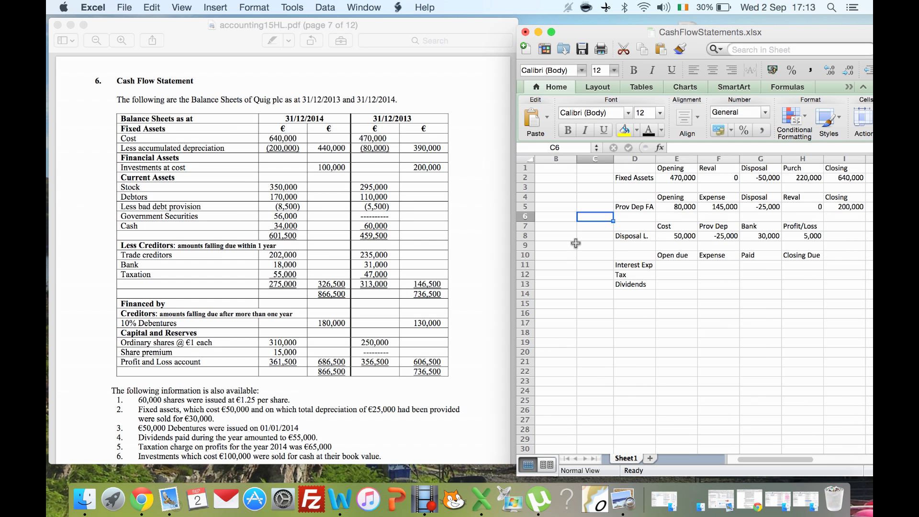
{"action": "key", "text": "Up"}
{"action": "key", "text": "Down"}
{"action": "key", "text": "Down"}
{"action": "key", "text": "Down"}
{"action": "key", "text": "Down"}
{"action": "key", "text": "Down"}
{"action": "key", "text": "Down"}
{"action": "key", "text": "Down"}
{"action": "key", "text": "Down"}
{"action": "key", "text": "Down"}
{"action": "key", "text": "Down"}
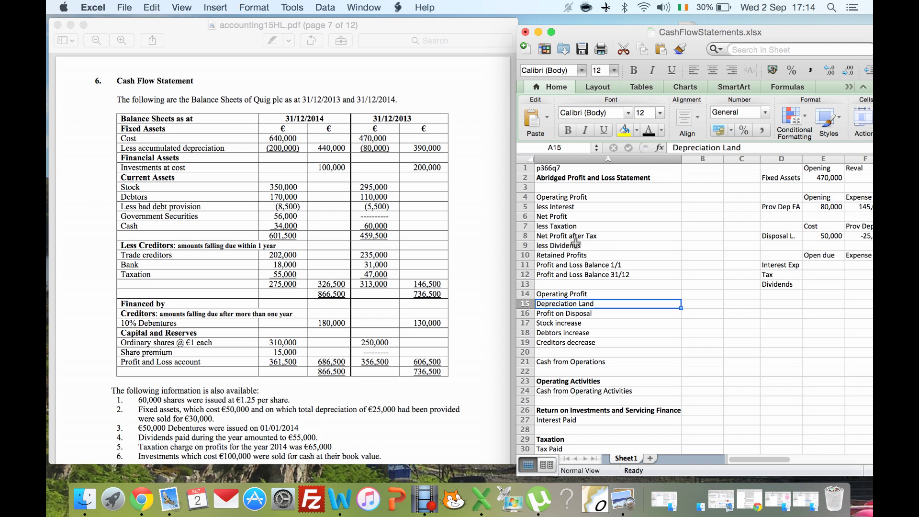
{"action": "left_click", "coordinate": [745, 145]}
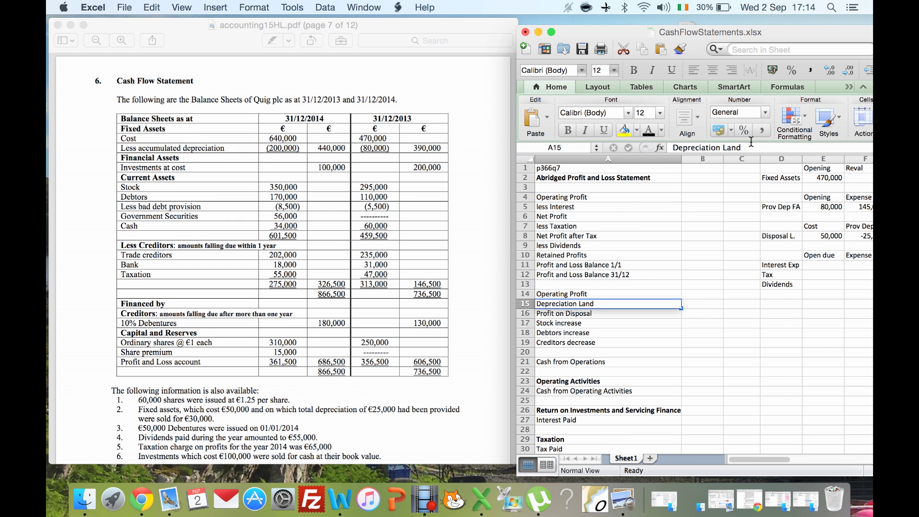
{"action": "key", "text": "BackSpace"}
{"action": "key", "text": "BackSpace"}
{"action": "key", "text": "BackSpace"}
{"action": "key", "text": "BackSpace"}
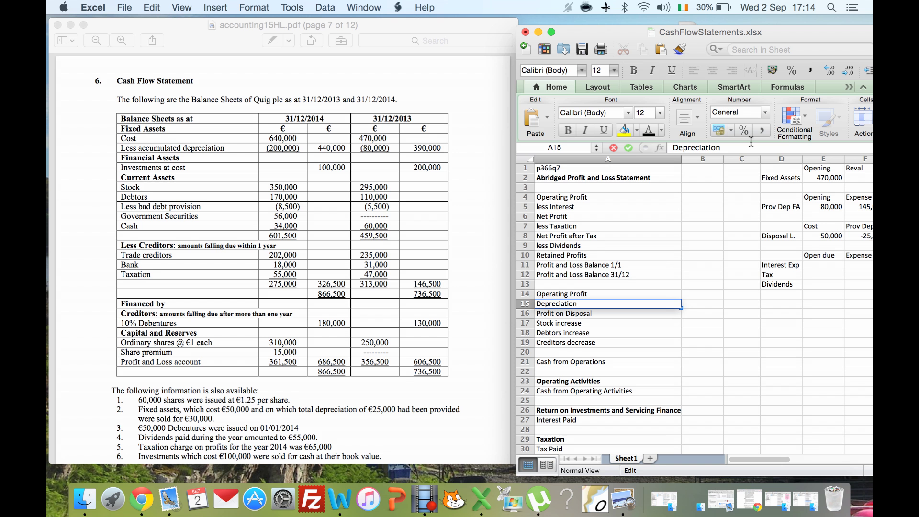
{"action": "key", "text": "Return"}
- Enter 145,000 as the amount for the Depreciation line
{"action": "key", "text": "Up"}
{"action": "key", "text": "Right"}
{"action": "type", "text": "14"}
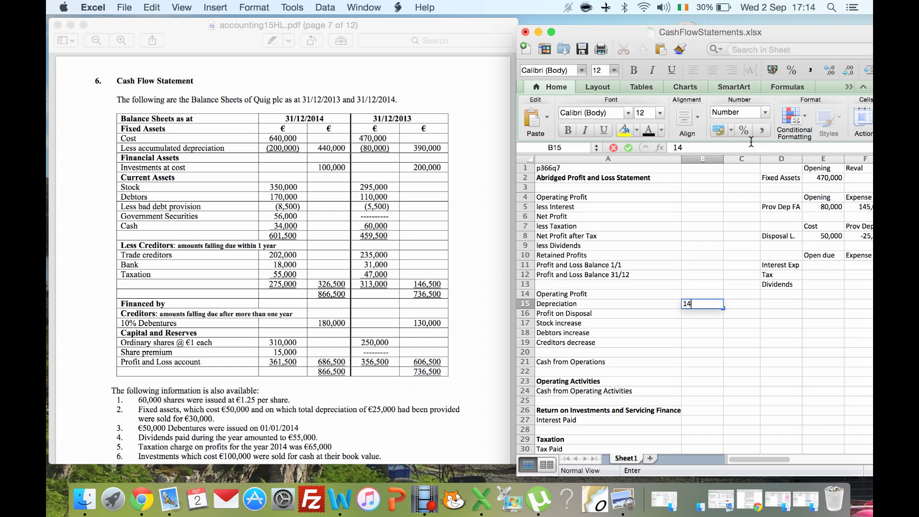
{"action": "type", "text": "5000"}
{"action": "key", "text": "Up"}
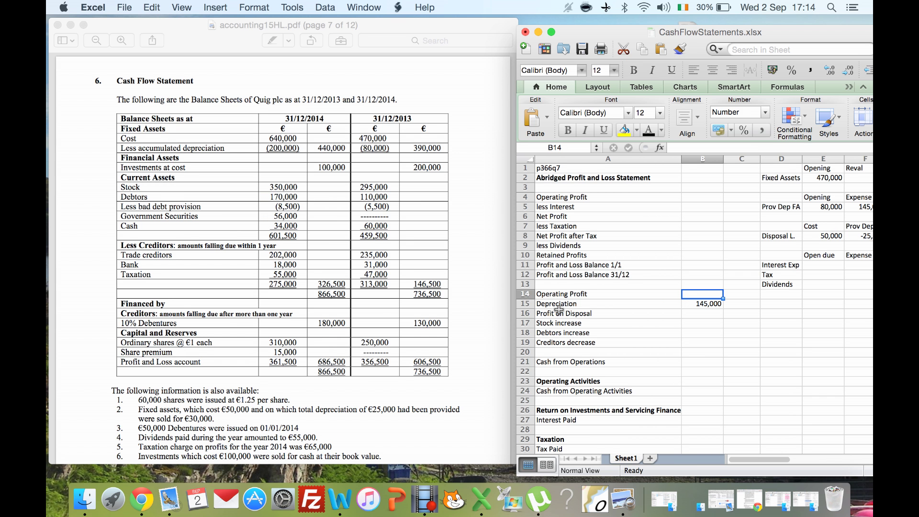
- Enter -5,000 as the amount for the Profit on Disposal line
{"action": "left_click", "coordinate": [699, 310]}
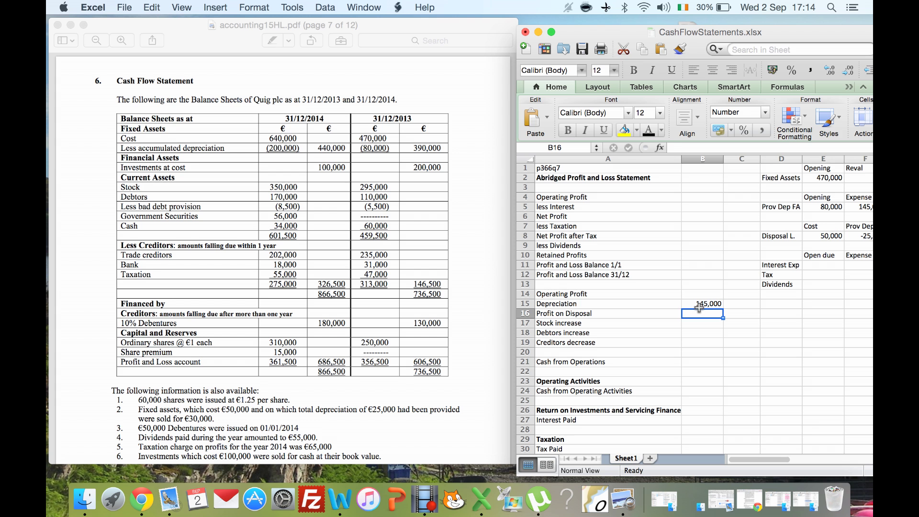
{"action": "type", "text": "5000"}
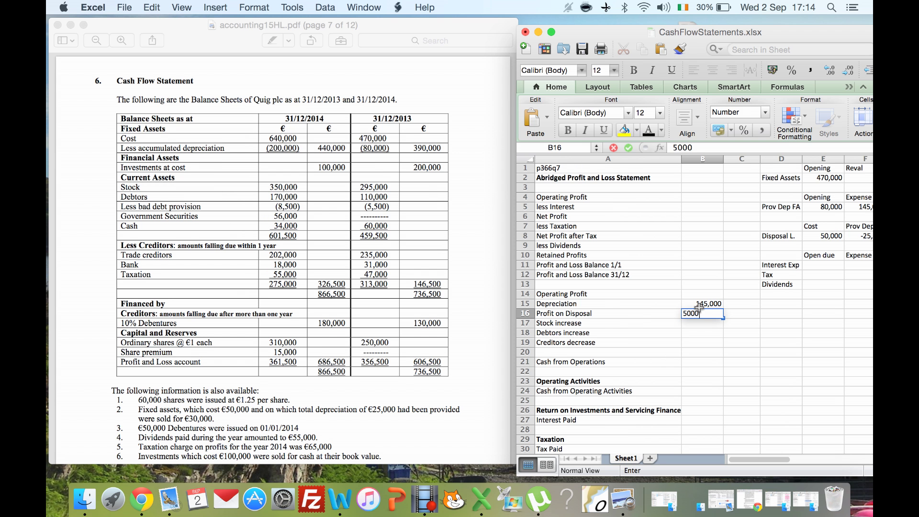
{"action": "key", "text": "Return"}
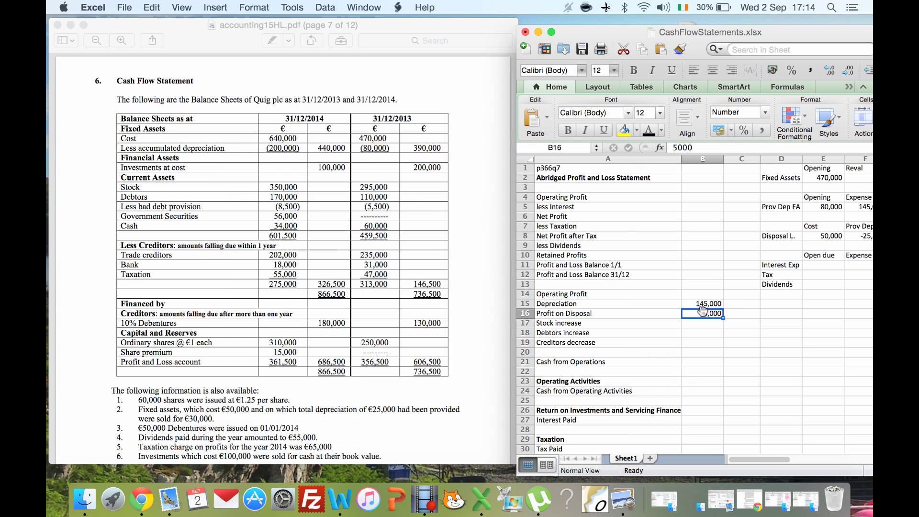
{"action": "left_click", "coordinate": [698, 144]}
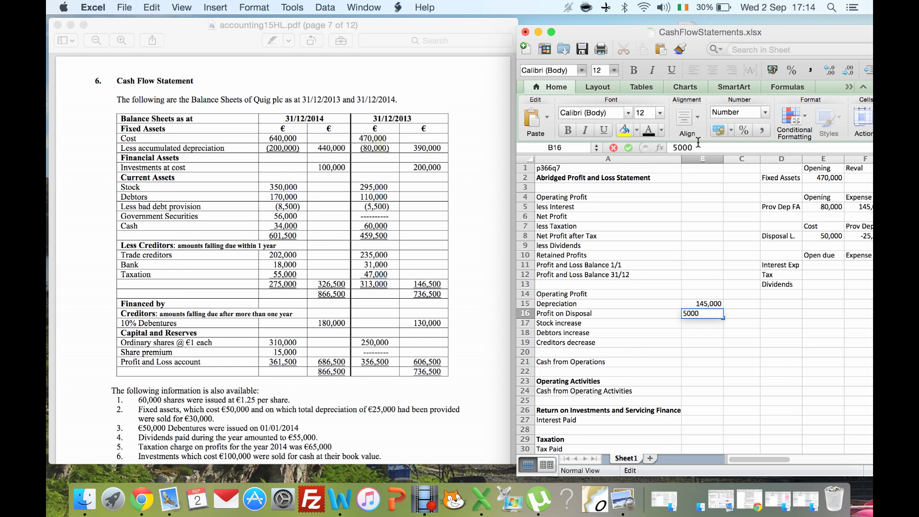
{"action": "type", "text": "-"}
{"action": "key", "text": "Return"}
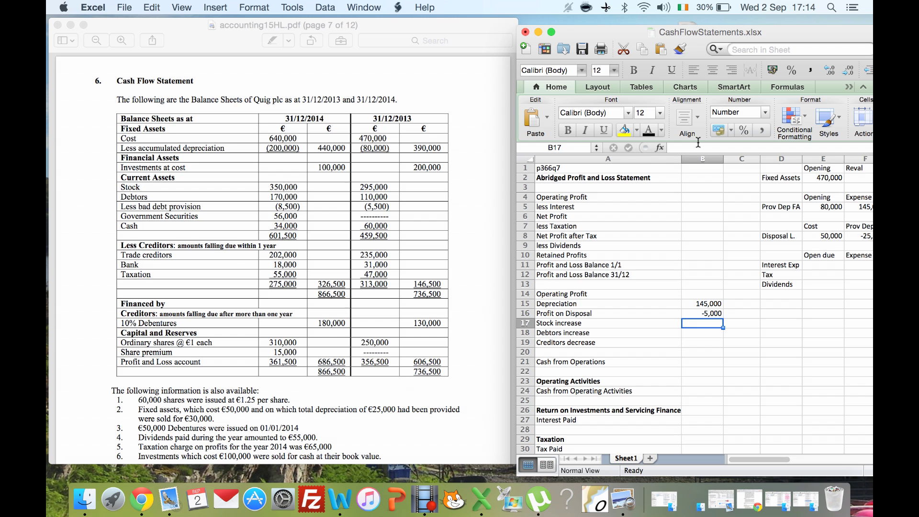
- Add the label Purchase of Fixed Assets in the first row under Capital Expenditure and Financial Investment
{"action": "key", "text": "Up"}
{"action": "key", "text": "Up"}
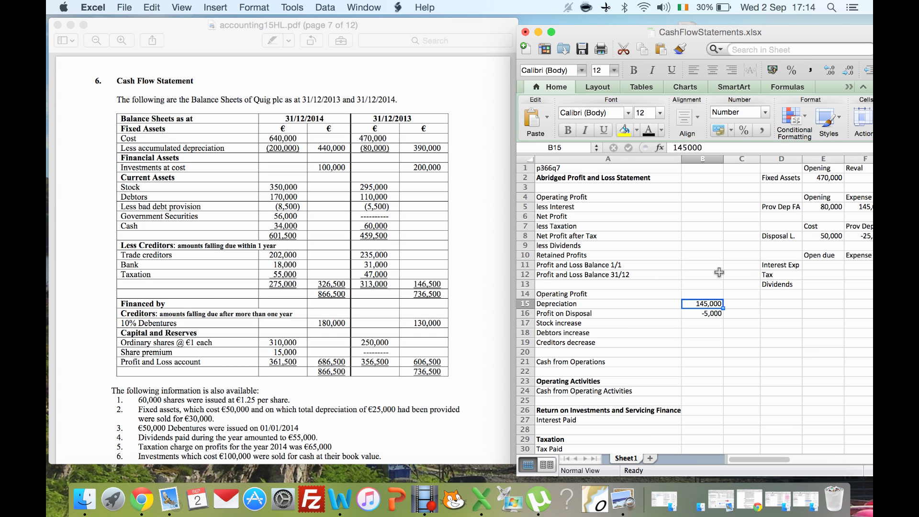
{"action": "key", "text": "Right"}
{"action": "key", "text": "Right"}
{"action": "key", "text": "Right"}
{"action": "key", "text": "Right"}
{"action": "key", "text": "Right"}
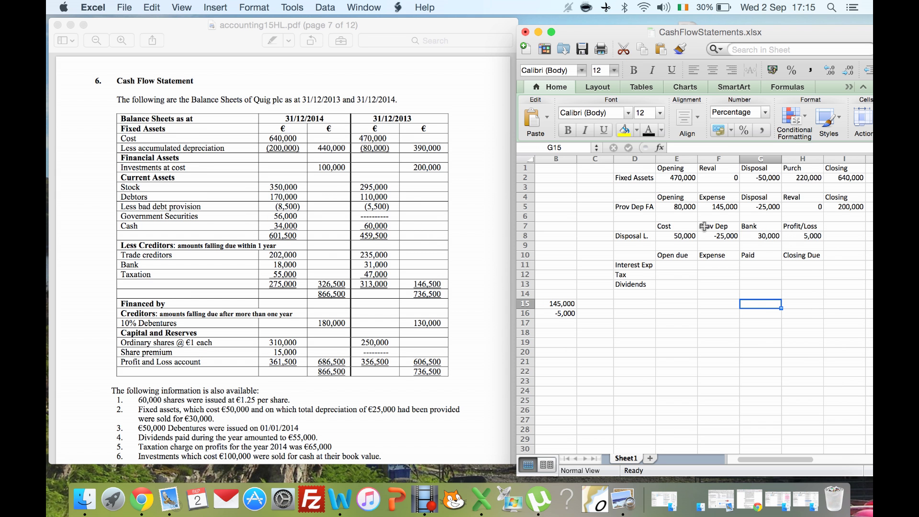
{"action": "key", "text": "Left"}
{"action": "key", "text": "Left"}
{"action": "key", "text": "Left"}
{"action": "key", "text": "Left"}
{"action": "key", "text": "Left"}
{"action": "key", "text": "Left"}
{"action": "key", "text": "Down"}
{"action": "key", "text": "Down"}
{"action": "key", "text": "Down"}
{"action": "key", "text": "Down"}
{"action": "key", "text": "Down"}
{"action": "key", "text": "Down"}
{"action": "key", "text": "Down"}
{"action": "key", "text": "Down"}
{"action": "key", "text": "Down"}
{"action": "key", "text": "Down"}
{"action": "key", "text": "Down"}
{"action": "key", "text": "Down"}
{"action": "key", "text": "Down"}
{"action": "key", "text": "Down"}
{"action": "key", "text": "Down"}
{"action": "key", "text": "Down"}
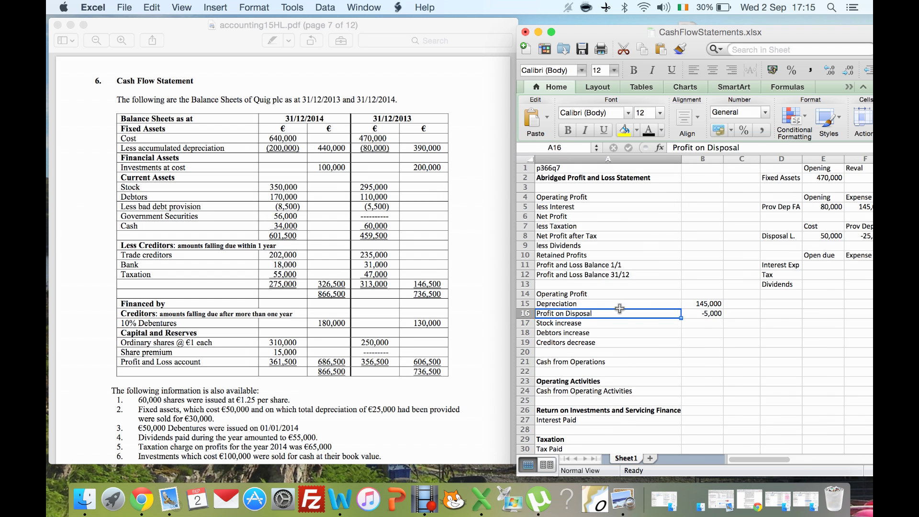
{"action": "key", "text": "Down"}
{"action": "key", "text": "Down"}
{"action": "key", "text": "Down"}
{"action": "key", "text": "Down"}
{"action": "key", "text": "Down"}
{"action": "key", "text": "Down"}
{"action": "key", "text": "Down"}
{"action": "key", "text": "Down"}
{"action": "key", "text": "Down"}
{"action": "key", "text": "Down"}
{"action": "key", "text": "Down"}
{"action": "key", "text": "Down"}
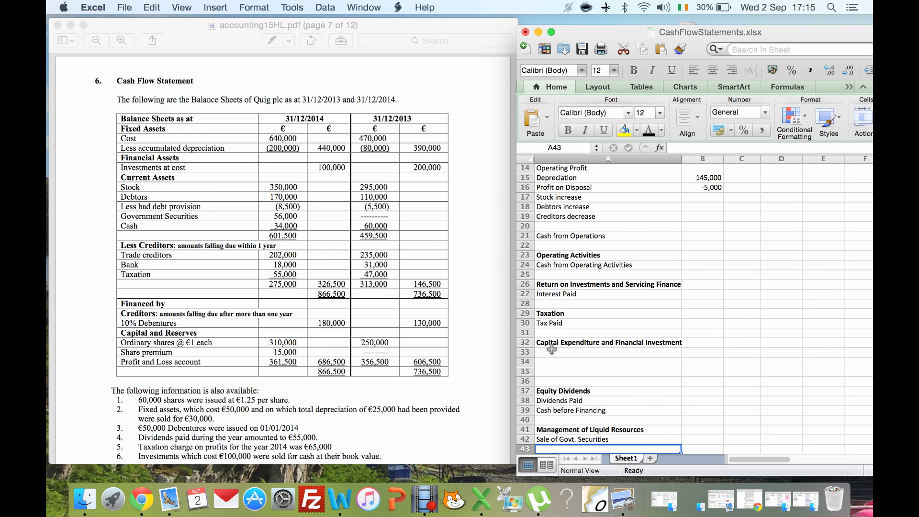
{"action": "left_click", "coordinate": [554, 351]}
{"action": "type", "text": "Purchase of Fixed Assets"}
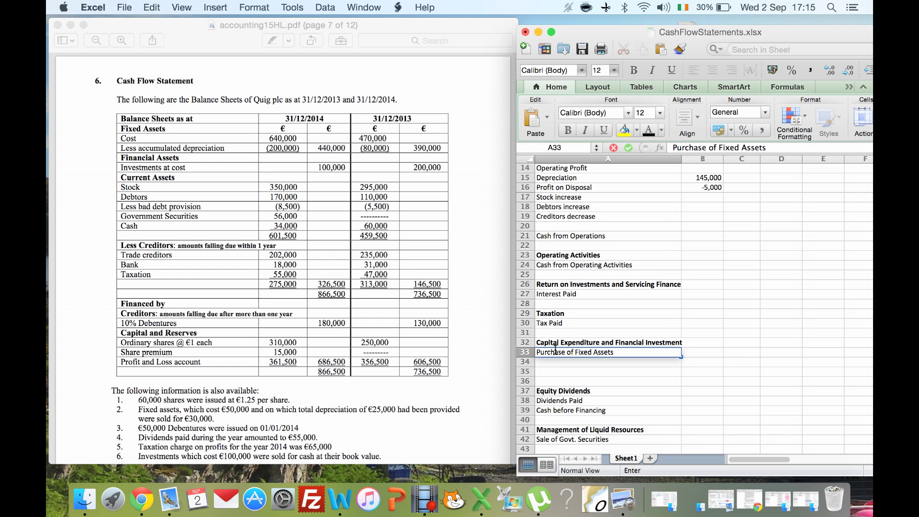
- Enter -220,000 as the amount for Purchase of Fixed Assets
{"action": "key", "text": "Tab"}
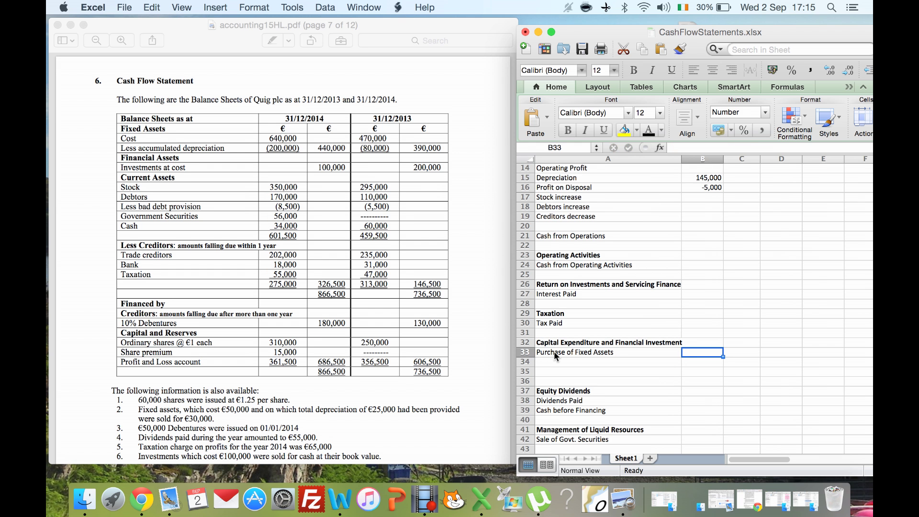
{"action": "type", "text": "220"}
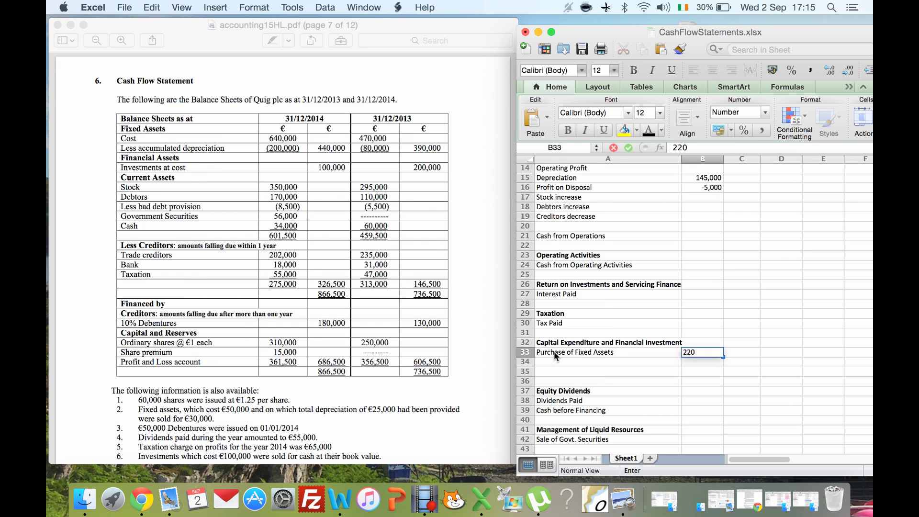
{"action": "key", "text": "BackSpace"}
{"action": "key", "text": "BackSpace"}
{"action": "key", "text": "BackSpace"}
{"action": "type", "text": "-"}
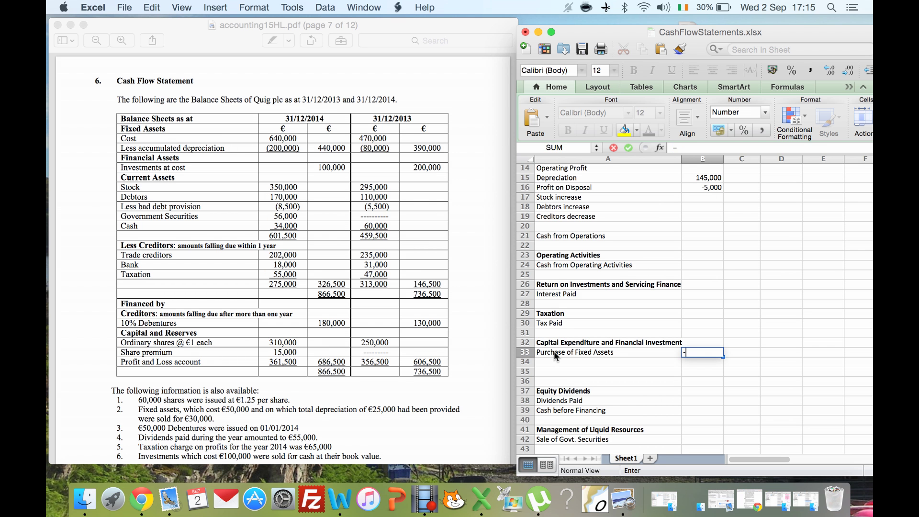
{"action": "type", "text": "220,000"}
{"action": "key", "text": "Return"}
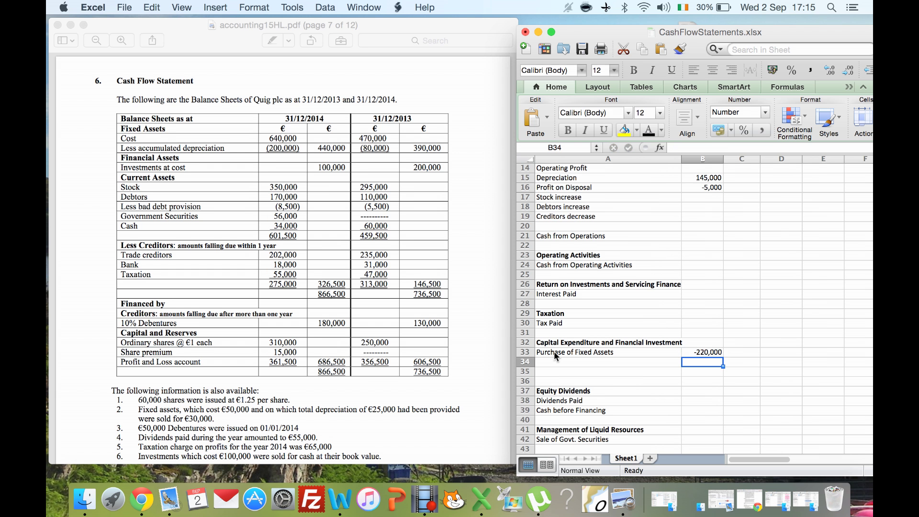
- Add a Disposal of Fixed Assets line with 30,000 below Purchase of Fixed Assets
{"action": "type", "text": "30000"}
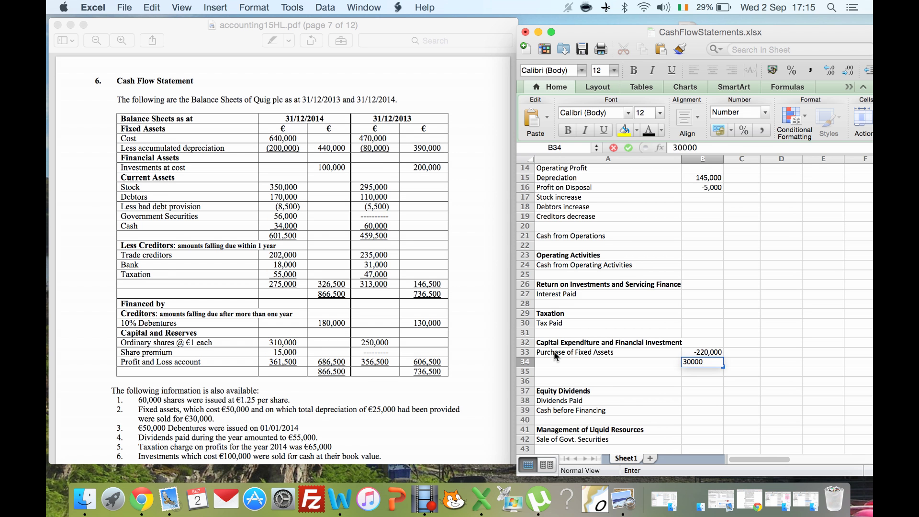
{"action": "key", "text": "Left"}
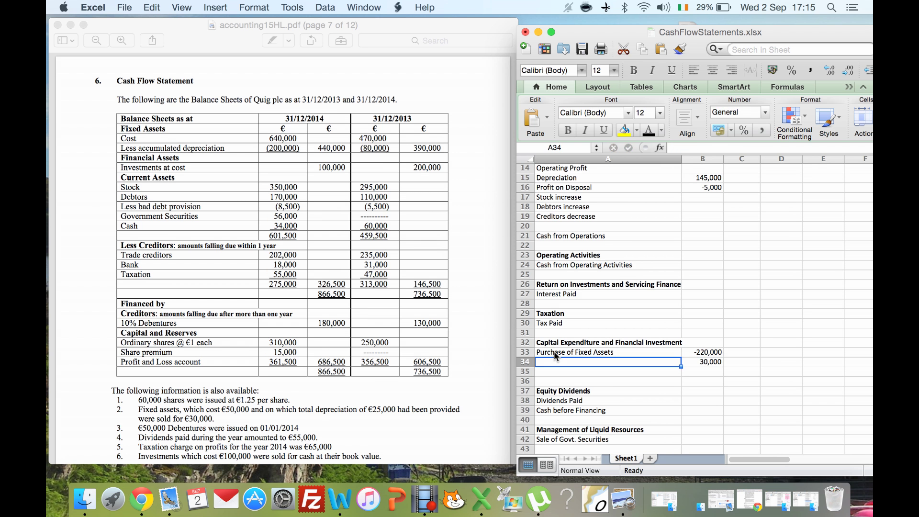
{"action": "type", "text": "Di"}
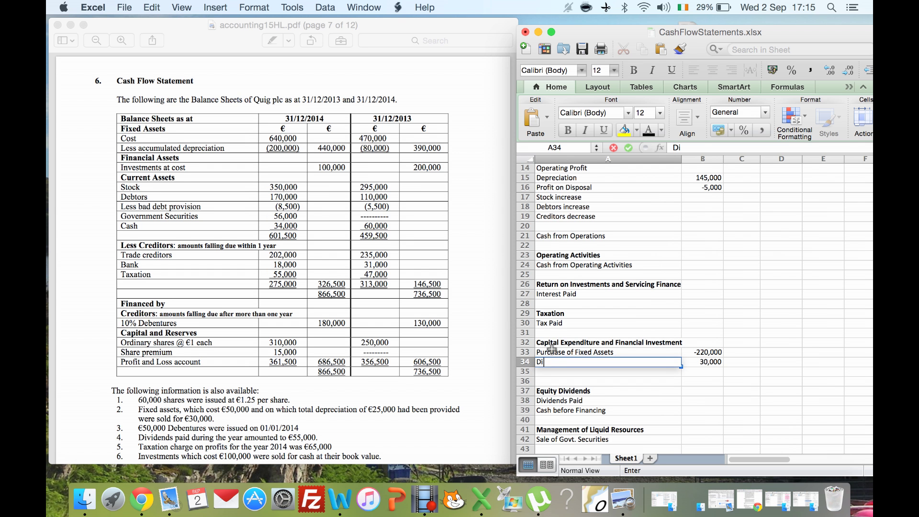
{"action": "type", "text": "sposal of Fixed Asset"}
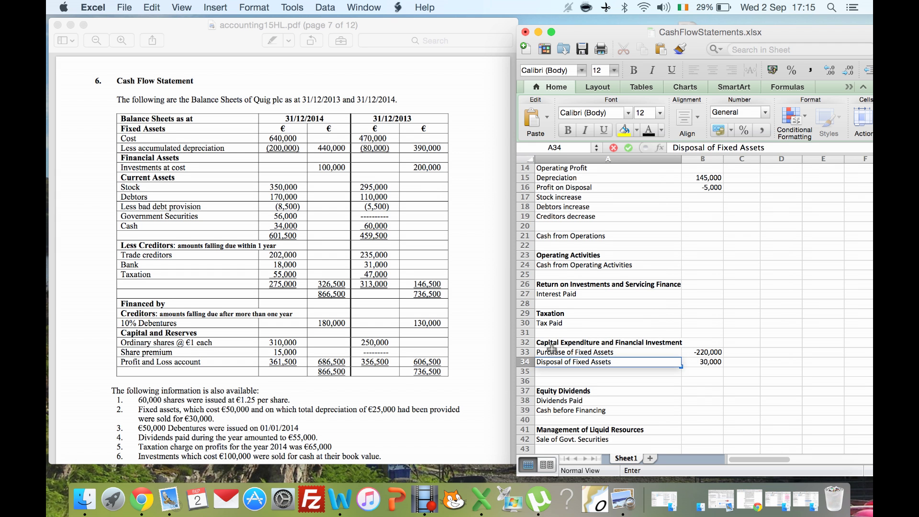
{"action": "type", "text": "s"}
{"action": "key", "text": "Return"}
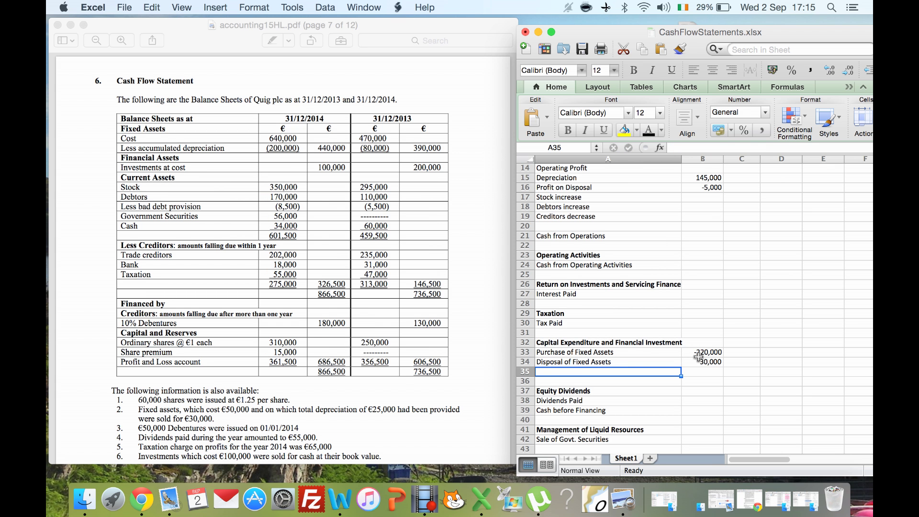
- Enter 18,000 as the Expense for Interest Exp in the ledger workings
{"action": "key", "text": "Up"}
{"action": "key", "text": "Right"}
{"action": "key", "text": "Up"}
{"action": "key", "text": "Right"}
{"action": "key", "text": "Up"}
{"action": "key", "text": "Up"}
{"action": "key", "text": "Up"}
{"action": "key", "text": "Up"}
{"action": "key", "text": "Up"}
{"action": "key", "text": "Up"}
{"action": "key", "text": "Up"}
{"action": "key", "text": "Up"}
{"action": "key", "text": "Up"}
{"action": "key", "text": "Up"}
{"action": "key", "text": "Up"}
{"action": "key", "text": "Up"}
{"action": "key", "text": "Up"}
{"action": "key", "text": "Up"}
{"action": "key", "text": "Up"}
{"action": "key", "text": "Up"}
{"action": "key", "text": "Up"}
{"action": "key", "text": "Up"}
{"action": "key", "text": "Up"}
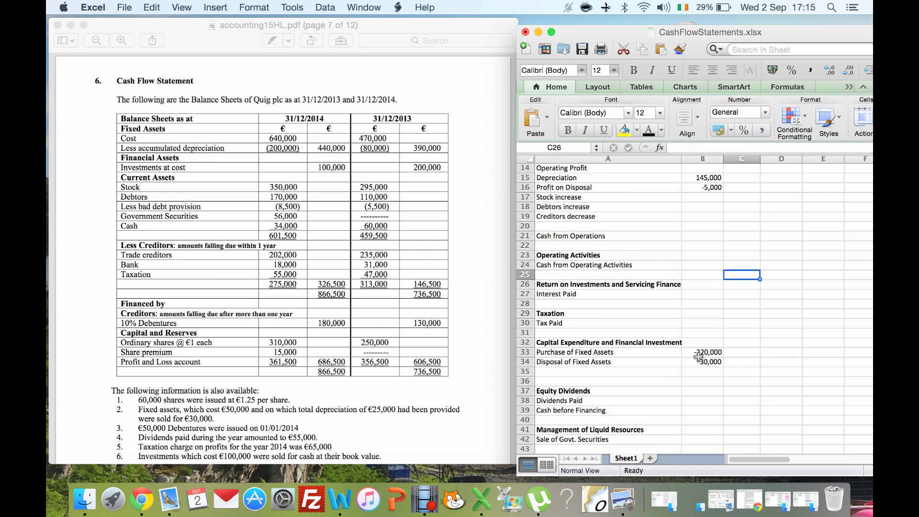
{"action": "key", "text": "Up"}
{"action": "key", "text": "Up"}
{"action": "key", "text": "Up"}
{"action": "key", "text": "Up"}
{"action": "key", "text": "Up"}
{"action": "key", "text": "Up"}
{"action": "key", "text": "Up"}
{"action": "key", "text": "Up"}
{"action": "key", "text": "Up"}
{"action": "key", "text": "Up"}
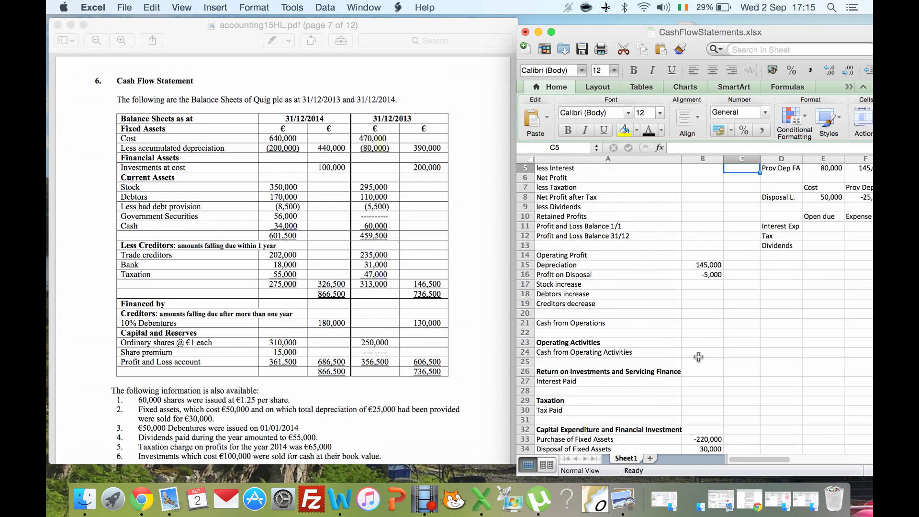
{"action": "key", "text": "Right"}
{"action": "key", "text": "Right"}
{"action": "key", "text": "Right"}
{"action": "key", "text": "Down"}
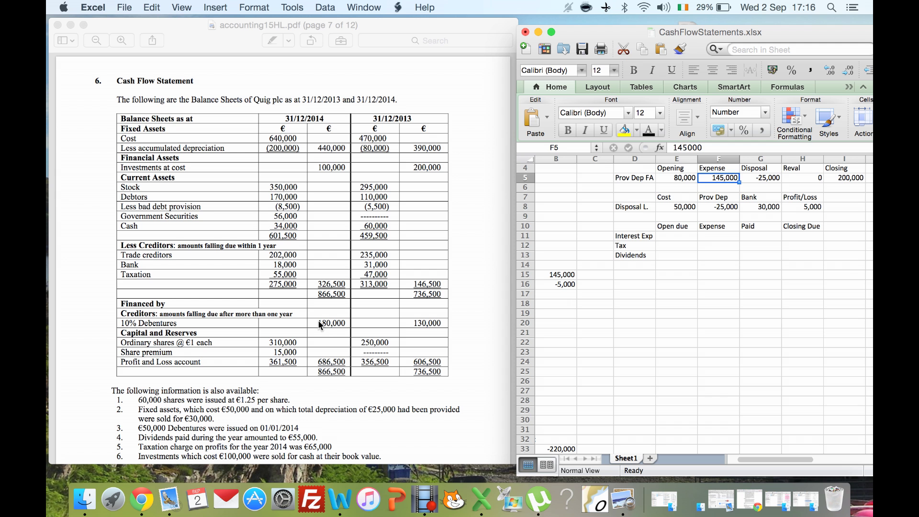
{"action": "left_click", "coordinate": [705, 234]}
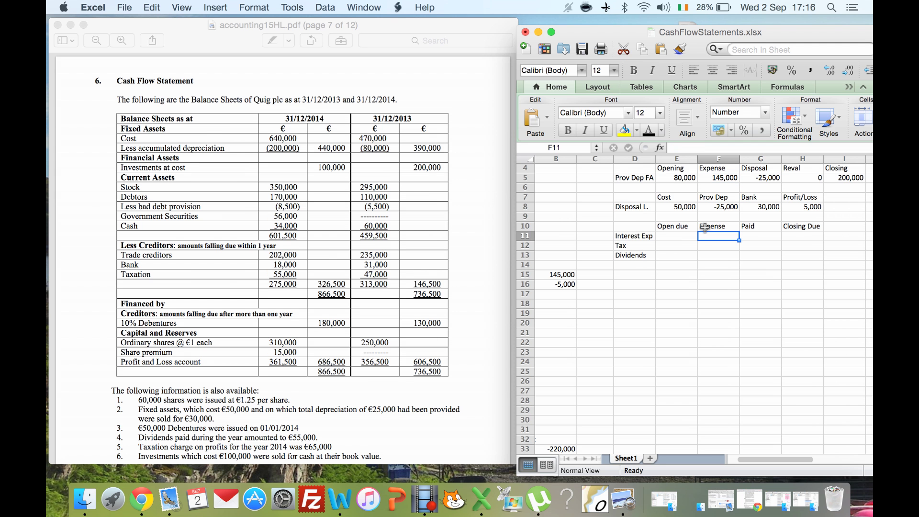
{"action": "type", "text": "1"}
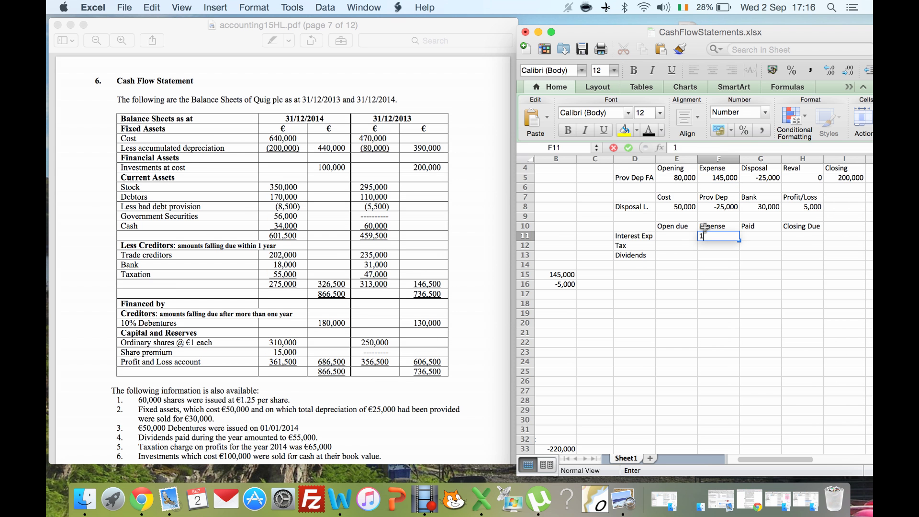
{"action": "type", "text": "8,"}
{"action": "type", "text": "000"}
{"action": "key", "text": "Return"}
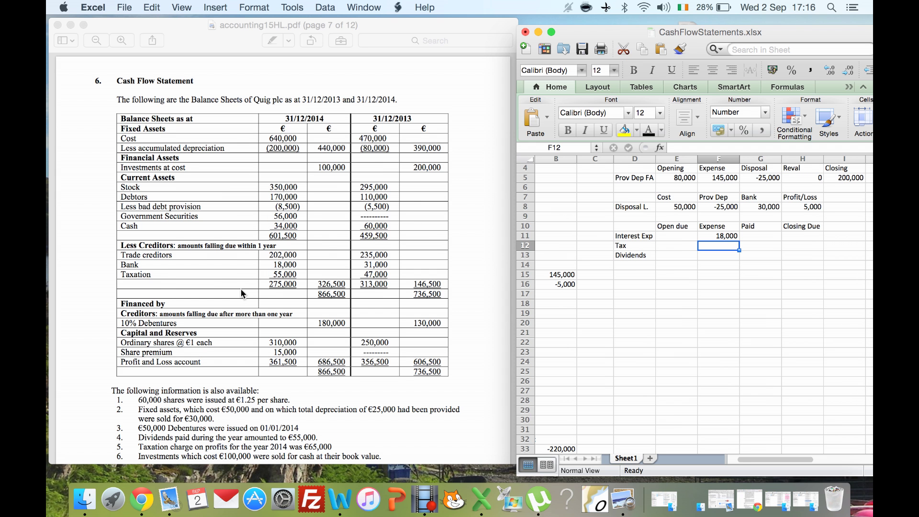
- Complete the Interest Exp row with -18,000 under Paid and 0 for both Open due and Closing Due
{"action": "key", "text": "Up"}
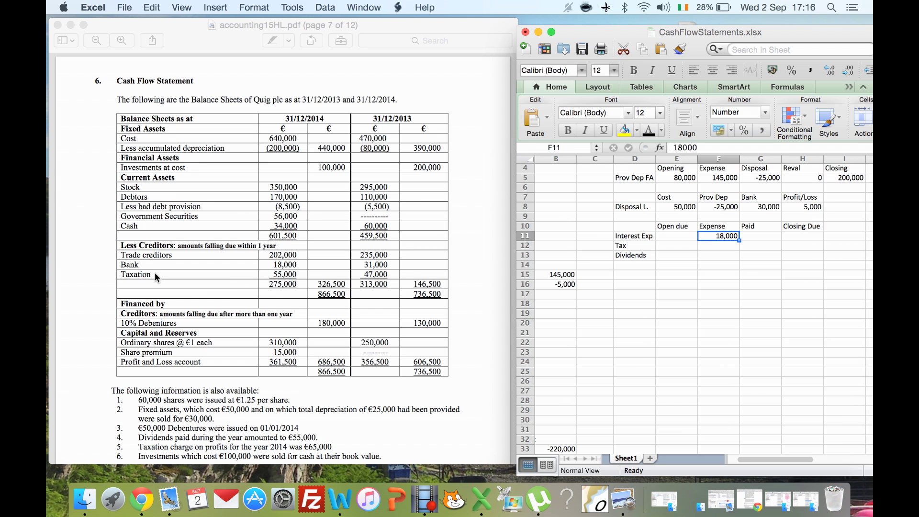
{"action": "key", "text": "Right"}
{"action": "type", "text": "-18"}
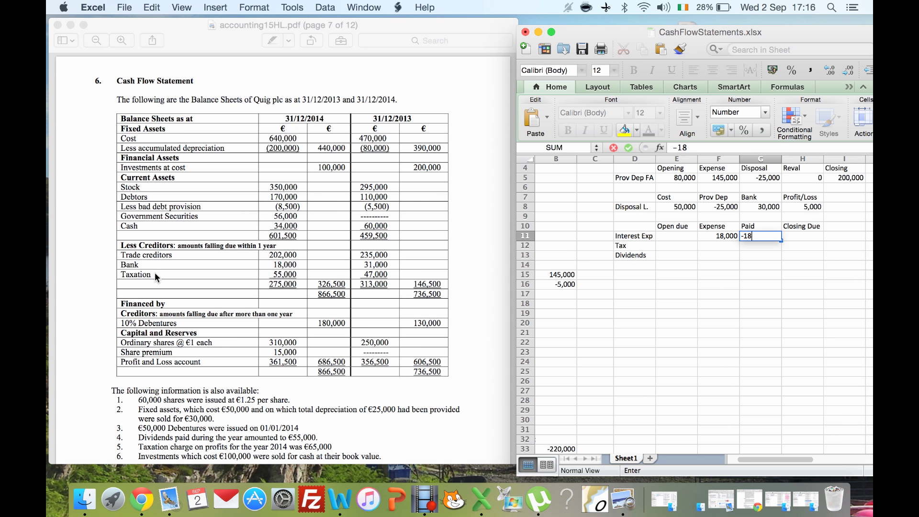
{"action": "type", "text": ",000"}
{"action": "key", "text": "Tab"}
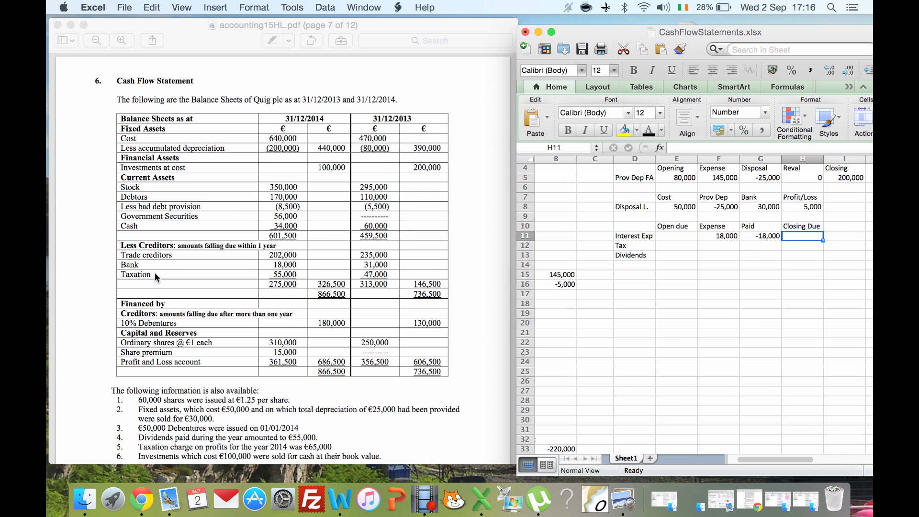
{"action": "type", "text": "0"}
{"action": "key", "text": "Left"}
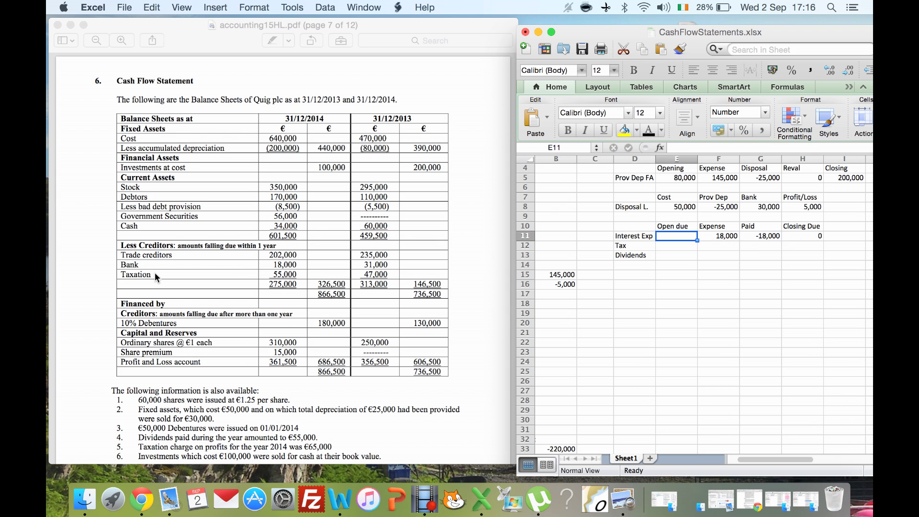
{"action": "type", "text": "0"}
{"action": "key", "text": "Right"}
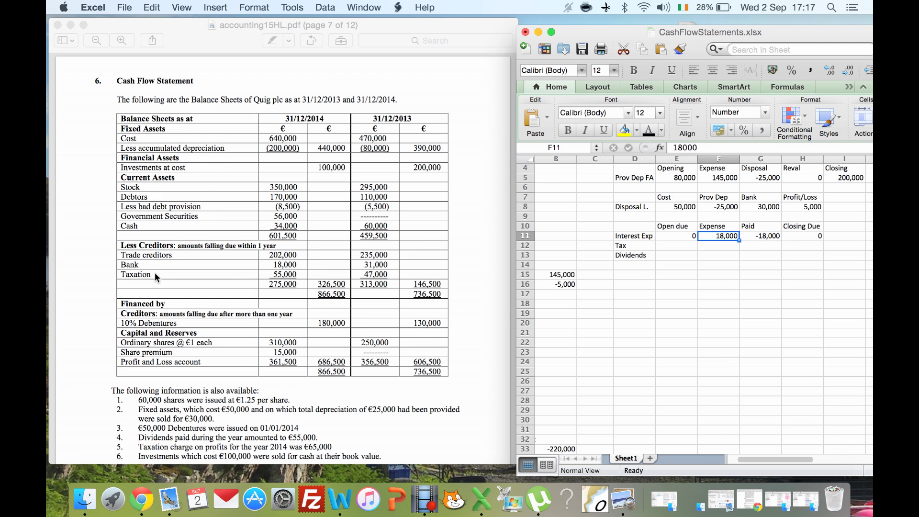
- Enter 47,000 as Open due and 55,000 as Closing Due in the Tax row of the workings
{"action": "key", "text": "Right"}
{"action": "key", "text": "Down"}
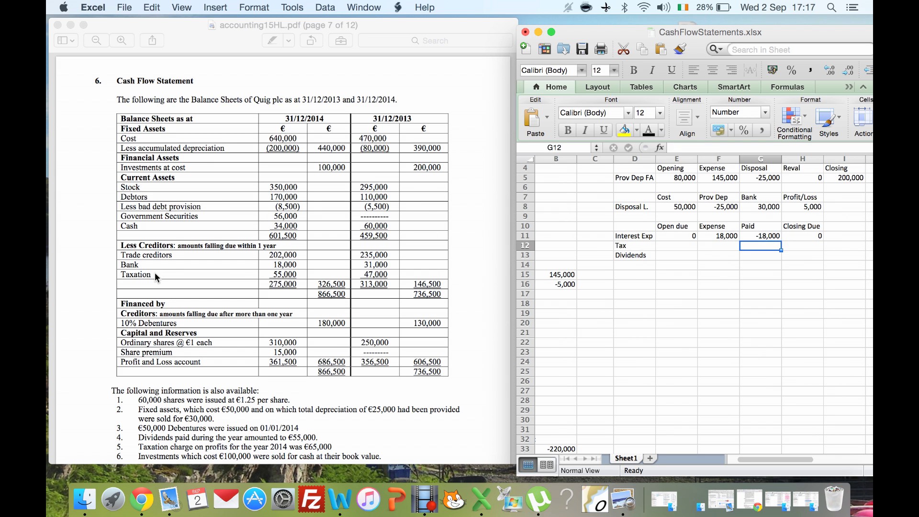
{"action": "key", "text": "Left"}
{"action": "key", "text": "Left"}
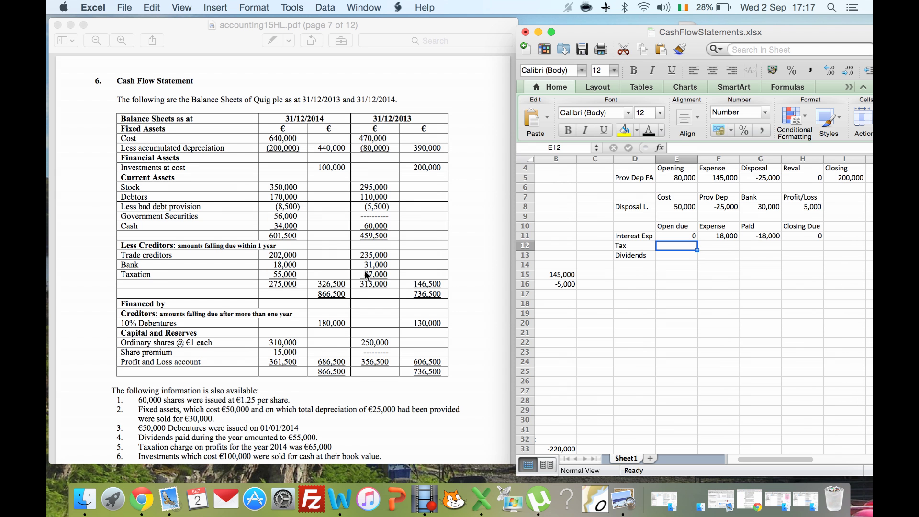
{"action": "type", "text": "47"}
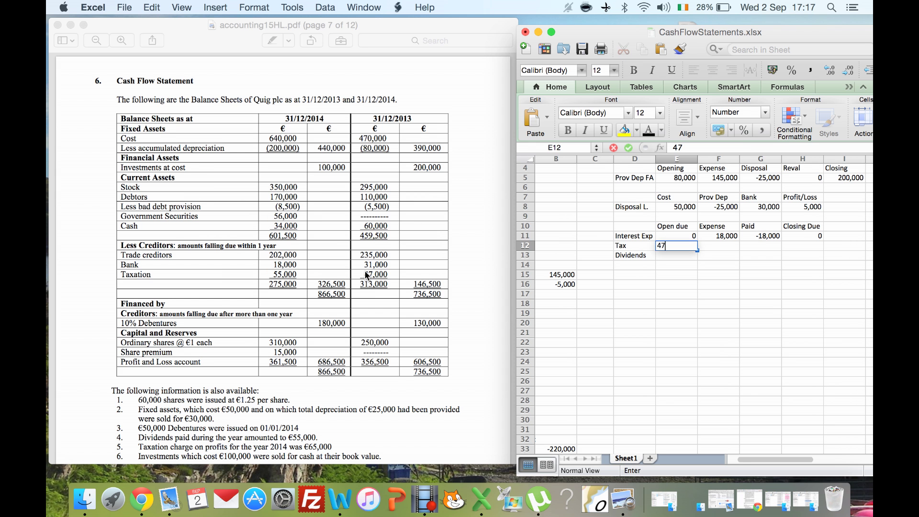
{"action": "type", "text": "000"}
{"action": "key", "text": "Tab"}
{"action": "key", "text": "Tab"}
{"action": "key", "text": "Tab"}
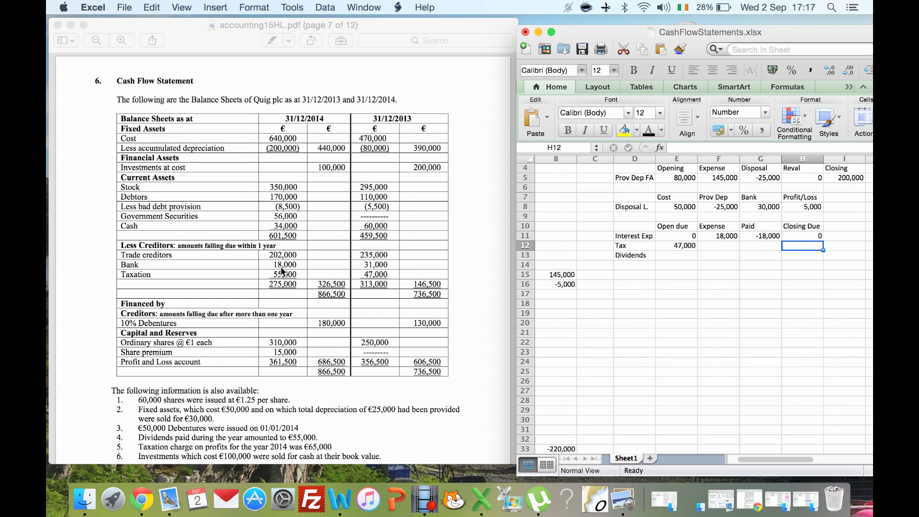
{"action": "type", "text": "55000"}
{"action": "key", "text": "Left"}
{"action": "key", "text": "Left"}
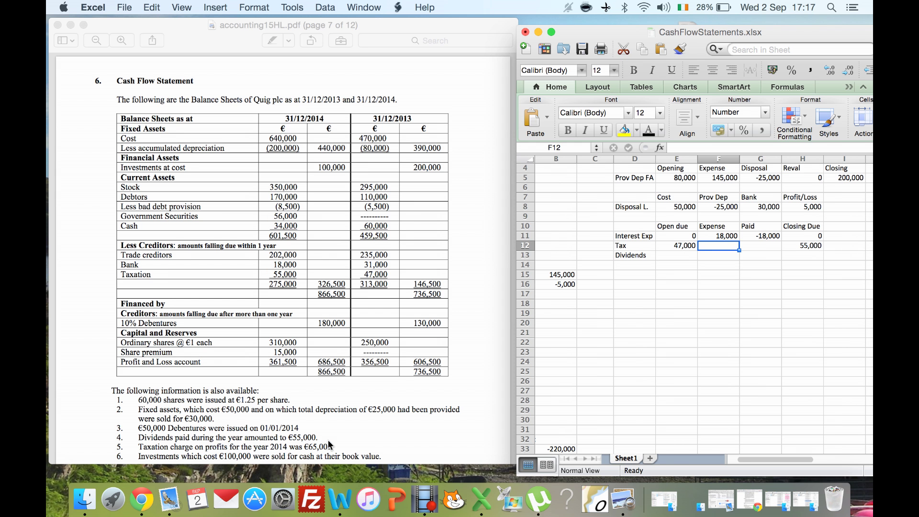
- Complete the Tax row with 65,000 under Expense and -57,000 under Paid
{"action": "type", "text": "65000"}
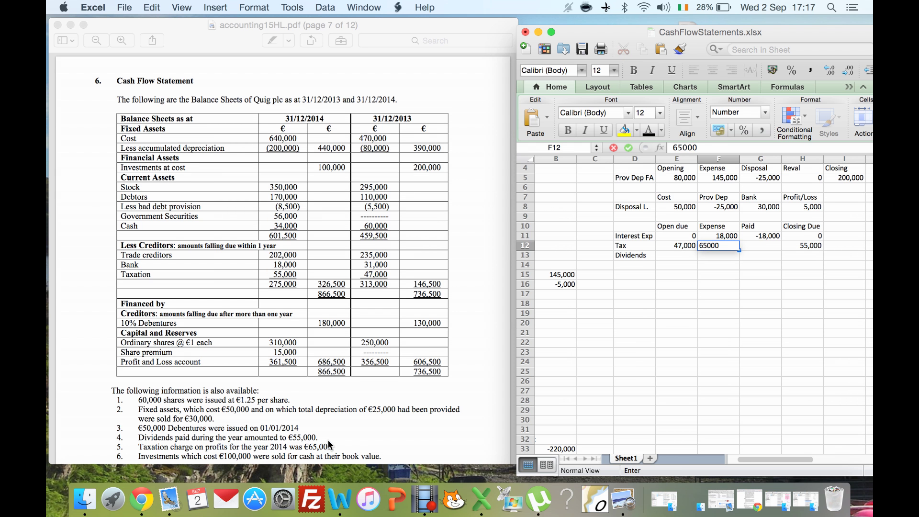
{"action": "key", "text": "Return"}
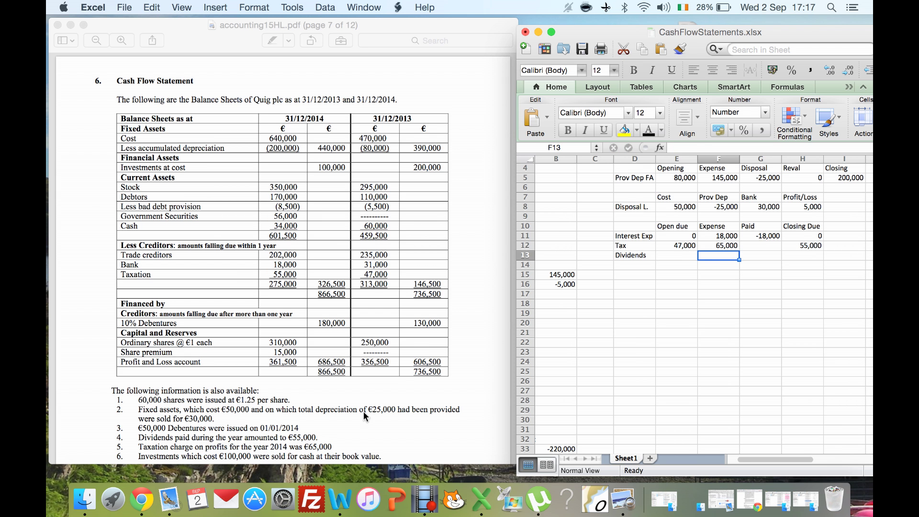
{"action": "left_click", "coordinate": [752, 240]}
{"action": "type", "text": "-57000"}
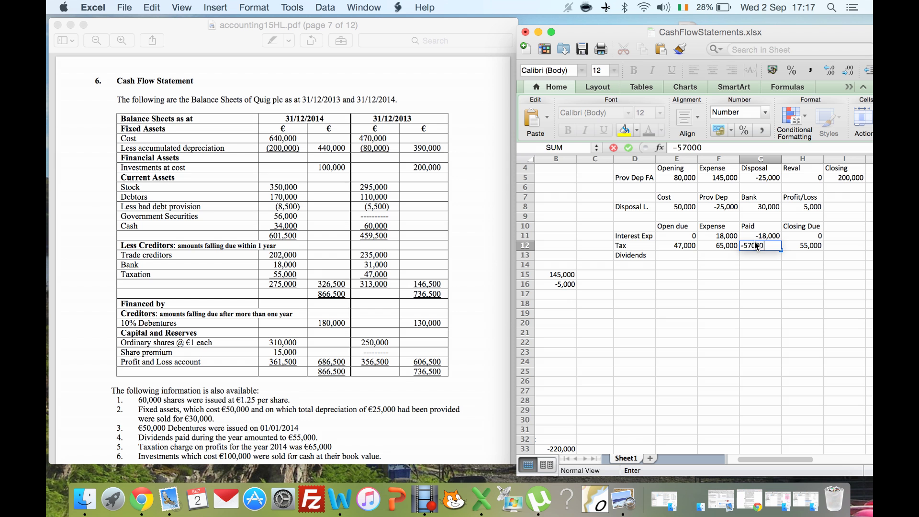
{"action": "key", "text": "Return"}
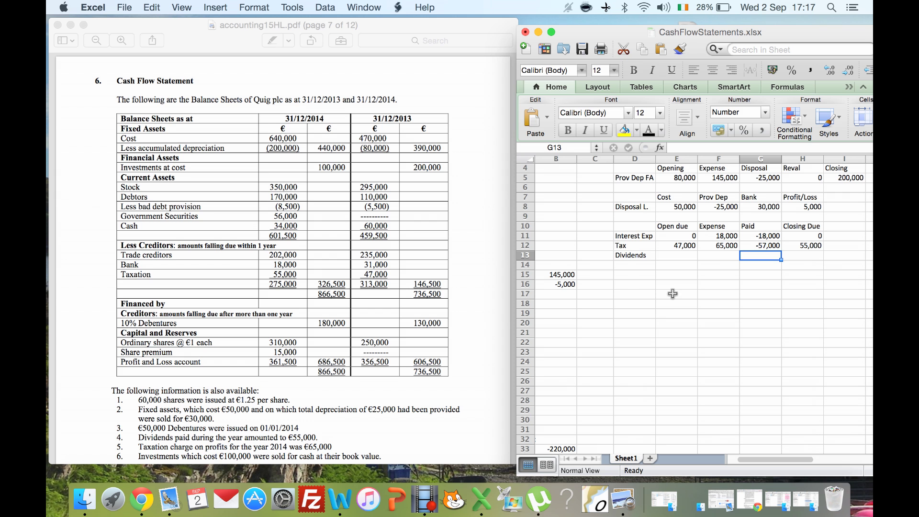
- Enter -55,000 under Paid and 55,000 under Expense in the Dividends row of the workings
{"action": "type", "text": "-5"}
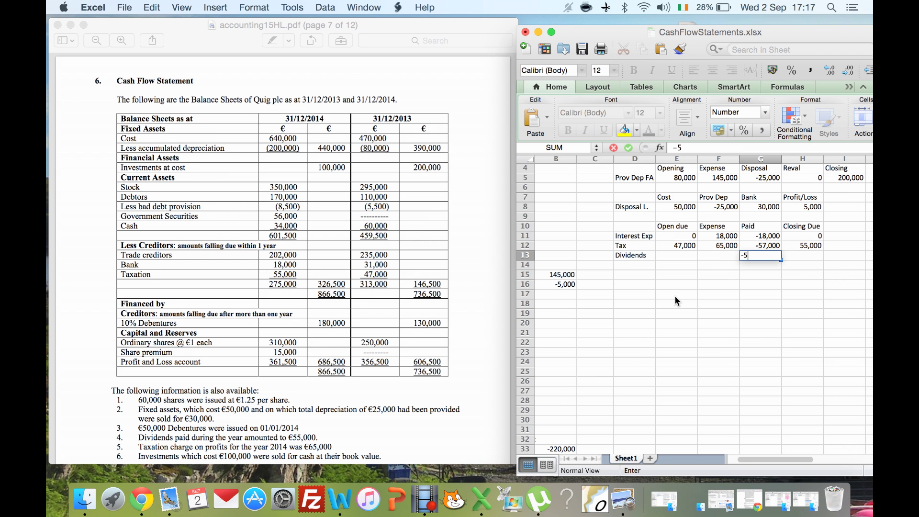
{"action": "type", "text": "5,00000"}
{"action": "key", "text": "Left"}
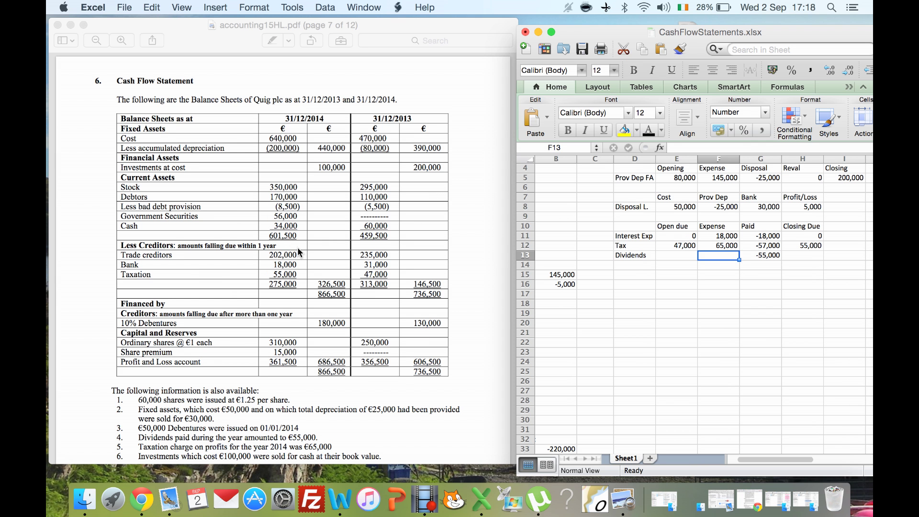
{"action": "type", "text": "55000"}
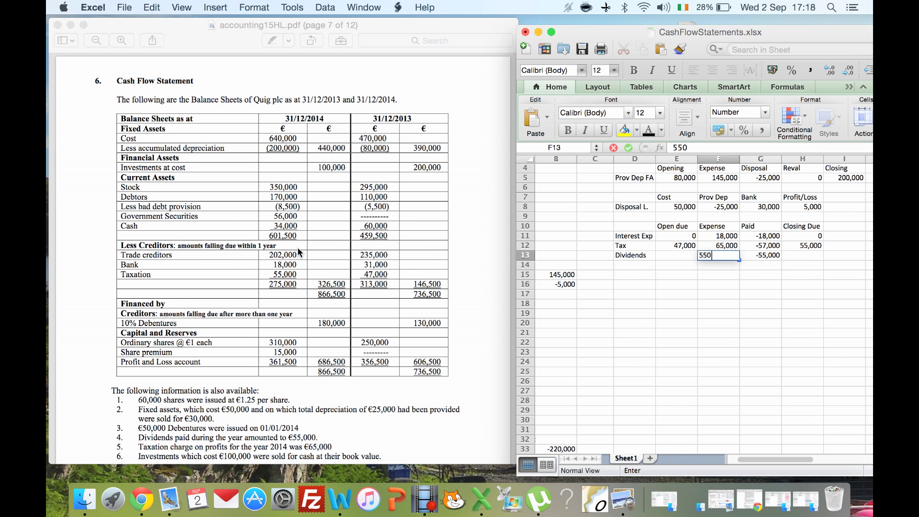
{"action": "key", "text": "shift+Tab"}
- Set Open due and Closing Due to 0 in the Dividends row
{"action": "type", "text": "0"}
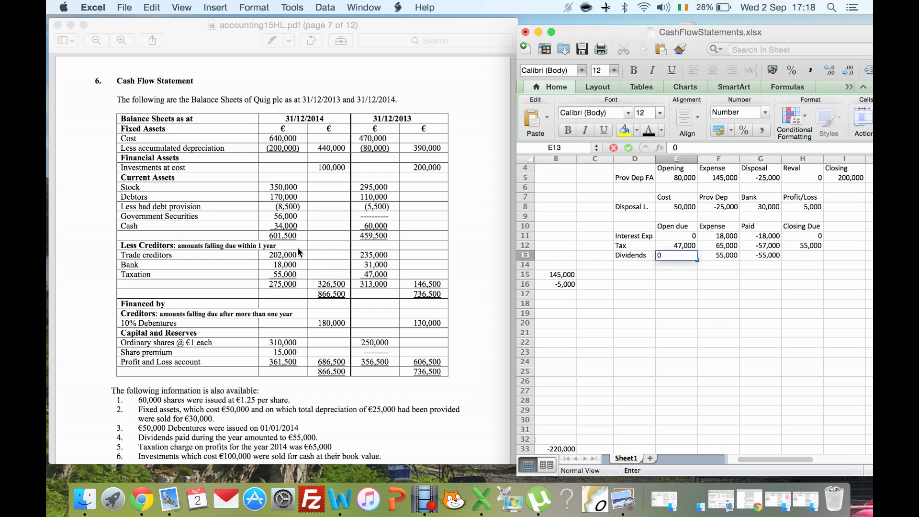
{"action": "key", "text": "Tab"}
{"action": "key", "text": "Tab"}
{"action": "key", "text": "Tab"}
{"action": "type", "text": "0"}
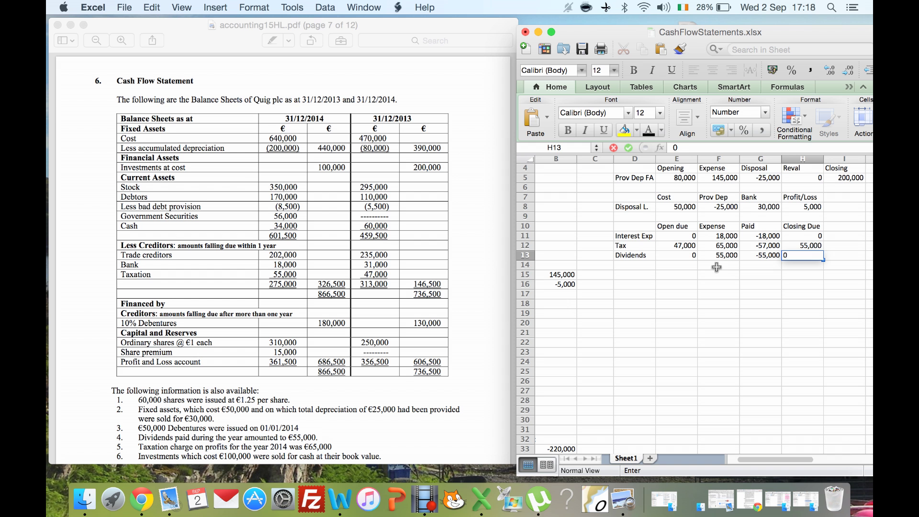
{"action": "left_click", "coordinate": [758, 254]}
- Enter -18,000 as Interest Paid under Return on Investments and Servicing Finance in the cash flow statement
{"action": "key", "text": "Left"}
{"action": "key", "text": "Left"}
{"action": "key", "text": "Left"}
{"action": "key", "text": "Left"}
{"action": "key", "text": "Left"}
{"action": "key", "text": "Left"}
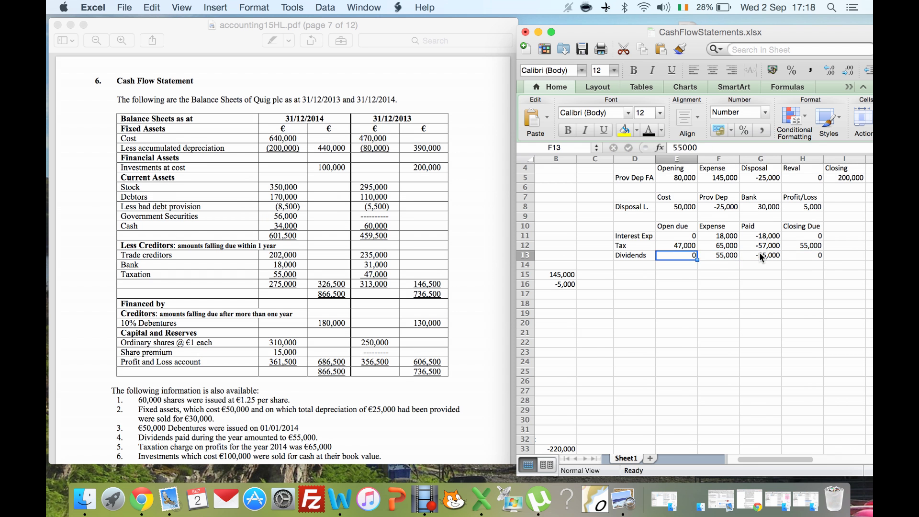
{"action": "key", "text": "Down"}
{"action": "key", "text": "Down"}
{"action": "key", "text": "Down"}
{"action": "key", "text": "Down"}
{"action": "key", "text": "Down"}
{"action": "key", "text": "Down"}
{"action": "key", "text": "Down"}
{"action": "key", "text": "Down"}
{"action": "key", "text": "Down"}
{"action": "key", "text": "Down"}
{"action": "key", "text": "Down"}
{"action": "key", "text": "Down"}
{"action": "key", "text": "Down"}
{"action": "key", "text": "Down"}
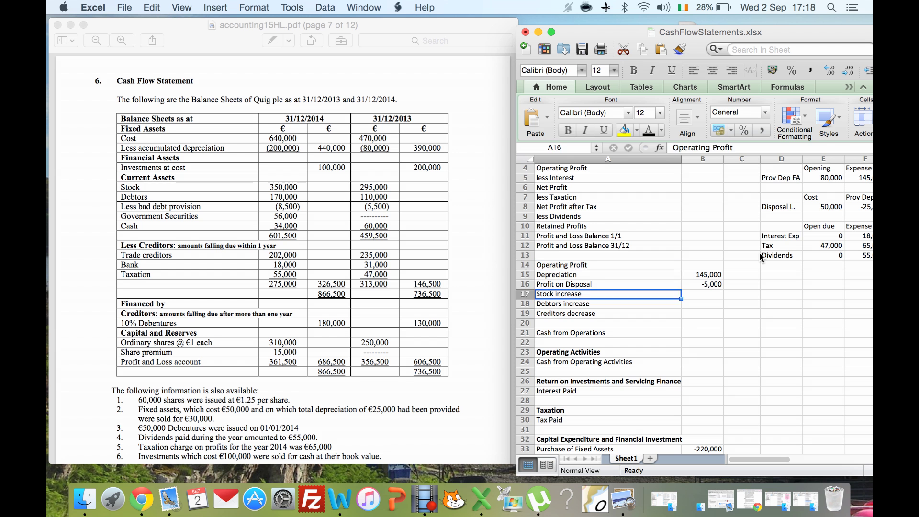
{"action": "key", "text": "Right"}
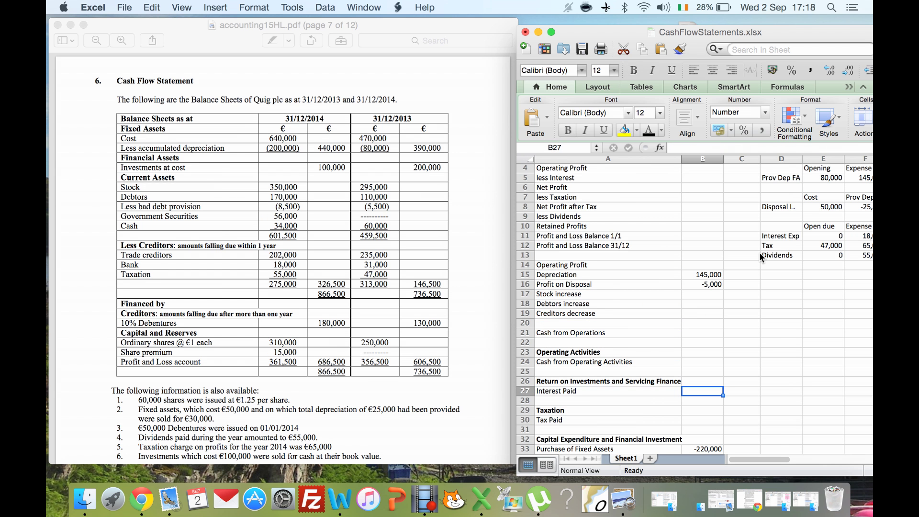
{"action": "type", "text": "-18000"}
{"action": "key", "text": "Return"}
- Enter -57,000 as Tax Paid under Taxation in the cash flow statement
{"action": "key", "text": "Down"}
{"action": "key", "text": "Down"}
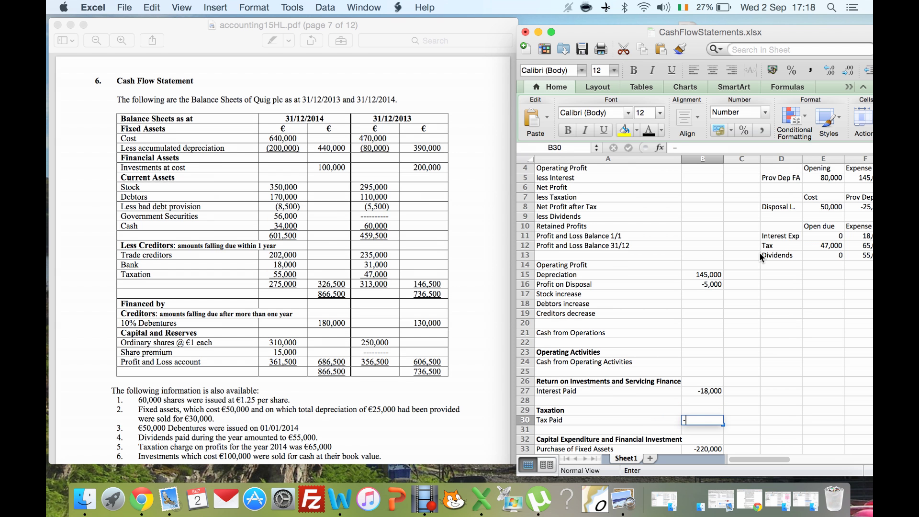
{"action": "type", "text": "-57,000"}
{"action": "key", "text": "Return"}
- Enter -55,000 as Dividends Paid under Equity Dividends in the cash flow statement
{"action": "key", "text": "Down"}
{"action": "key", "text": "Down"}
{"action": "key", "text": "Down"}
{"action": "key", "text": "Down"}
{"action": "key", "text": "Down"}
{"action": "key", "text": "Down"}
{"action": "key", "text": "Down"}
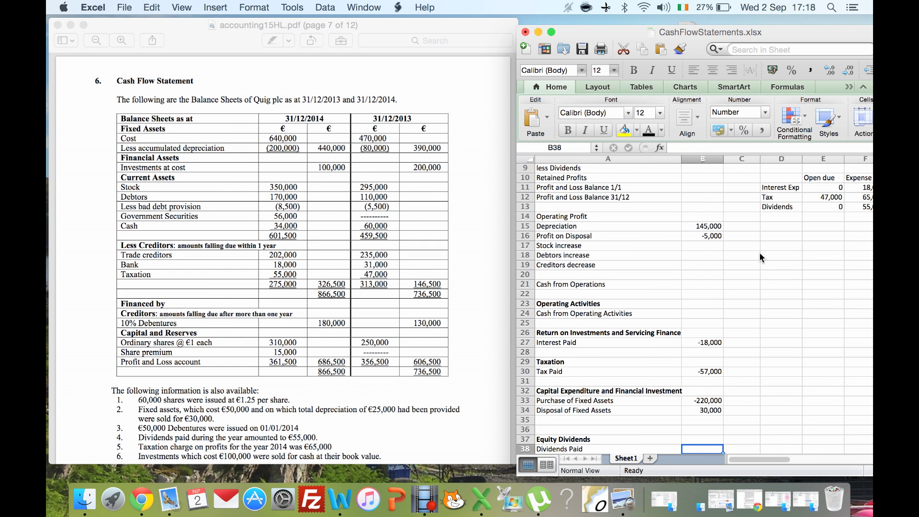
{"action": "type", "text": "-55000"}
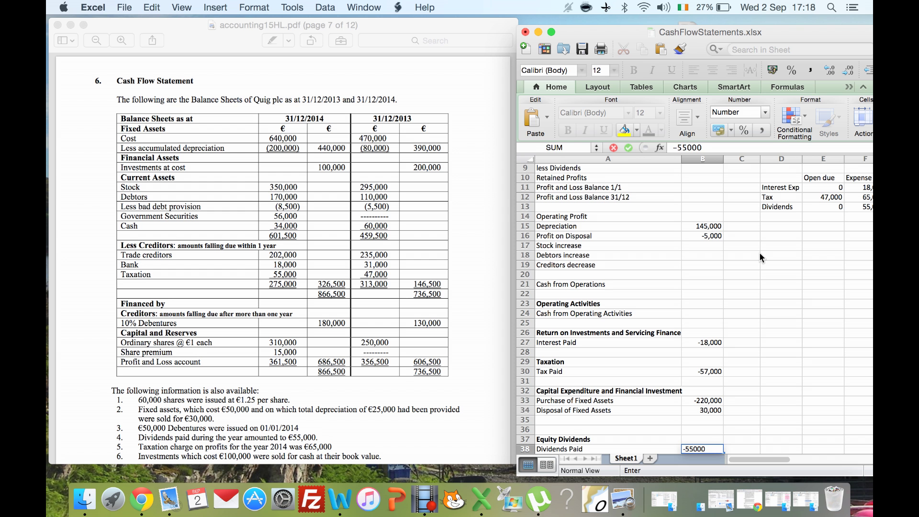
{"action": "key", "text": "Return"}
- Review the line items of the Abridged Profit and Loss Statement, from Operating Profit down to Profit and Loss Balance 31/12
{"action": "key", "text": "Up"}
{"action": "key", "text": "Up"}
{"action": "key", "text": "Up"}
{"action": "key", "text": "Up"}
{"action": "key", "text": "Up"}
{"action": "key", "text": "Up"}
{"action": "key", "text": "Up"}
{"action": "key", "text": "Up"}
{"action": "key", "text": "Up"}
{"action": "key", "text": "Up"}
{"action": "key", "text": "Up"}
{"action": "key", "text": "Up"}
{"action": "key", "text": "Up"}
{"action": "key", "text": "Up"}
{"action": "key", "text": "Up"}
{"action": "key", "text": "Up"}
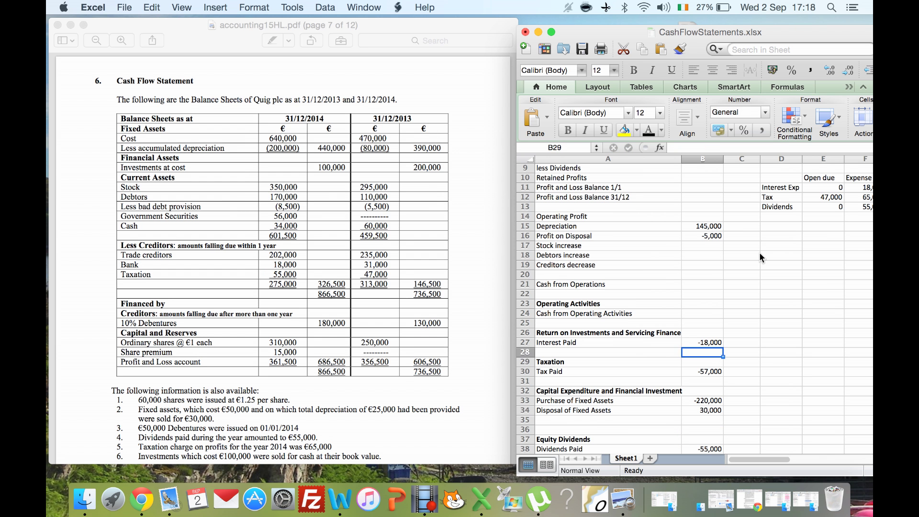
{"action": "key", "text": "Up"}
{"action": "key", "text": "Up"}
{"action": "key", "text": "Up"}
{"action": "key", "text": "Up"}
{"action": "key", "text": "Up"}
{"action": "key", "text": "Up"}
{"action": "key", "text": "Up"}
{"action": "key", "text": "Up"}
{"action": "key", "text": "Up"}
{"action": "key", "text": "Up"}
{"action": "key", "text": "Up"}
{"action": "key", "text": "Up"}
{"action": "key", "text": "Up"}
{"action": "key", "text": "Up"}
{"action": "key", "text": "Up"}
{"action": "key", "text": "Up"}
{"action": "key", "text": "Up"}
{"action": "key", "text": "Up"}
{"action": "key", "text": "Up"}
{"action": "key", "text": "Up"}
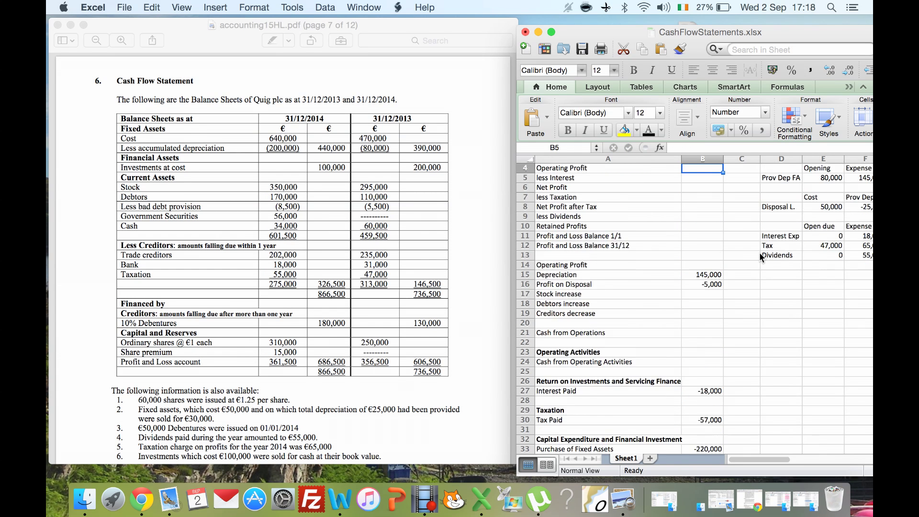
{"action": "key", "text": "Left"}
{"action": "key", "text": "Down"}
{"action": "key", "text": "Down"}
{"action": "key", "text": "Down"}
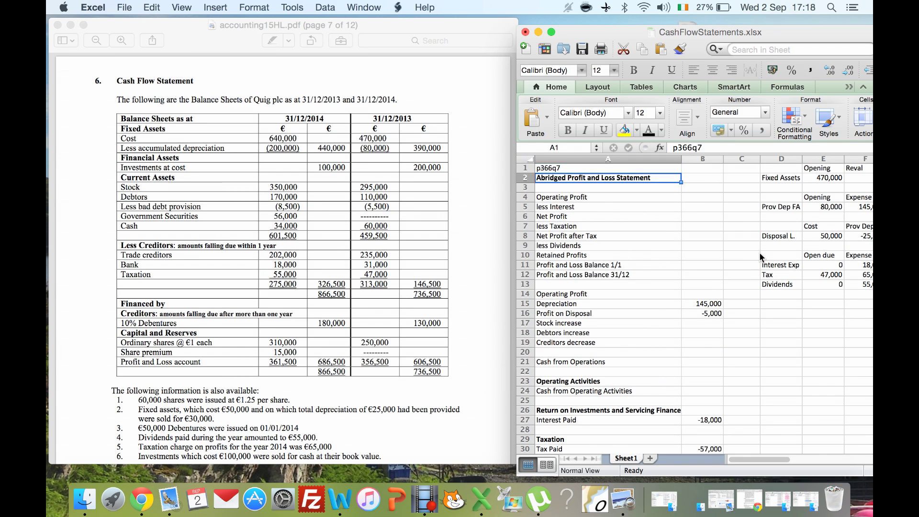
{"action": "key", "text": "Down"}
{"action": "key", "text": "Down"}
{"action": "key", "text": "Down"}
{"action": "key", "text": "Down"}
{"action": "key", "text": "Down"}
{"action": "key", "text": "Down"}
{"action": "key", "text": "Down"}
{"action": "key", "text": "Down"}
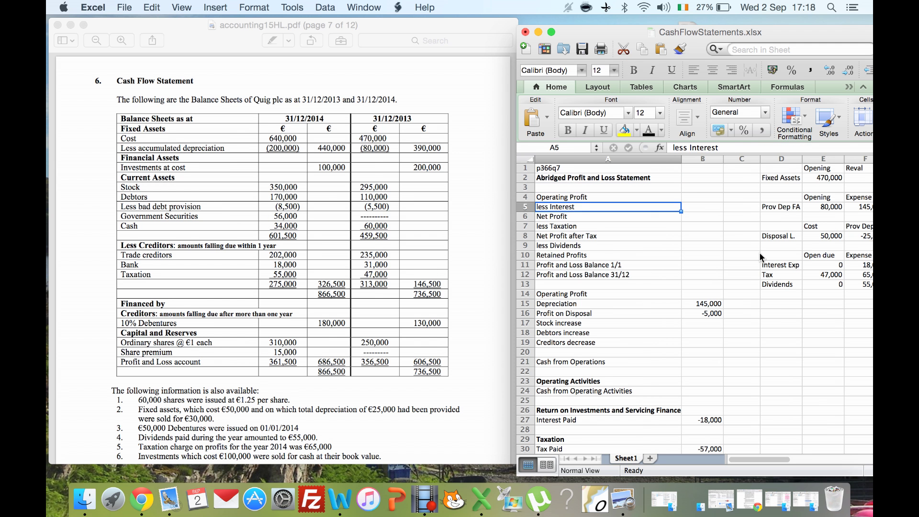
{"action": "key", "text": "Up"}
{"action": "key", "text": "Up"}
{"action": "key", "text": "Up"}
{"action": "key", "text": "Up"}
{"action": "key", "text": "Up"}
{"action": "key", "text": "Up"}
{"action": "key", "text": "Up"}
{"action": "key", "text": "Up"}
{"action": "key", "text": "Up"}
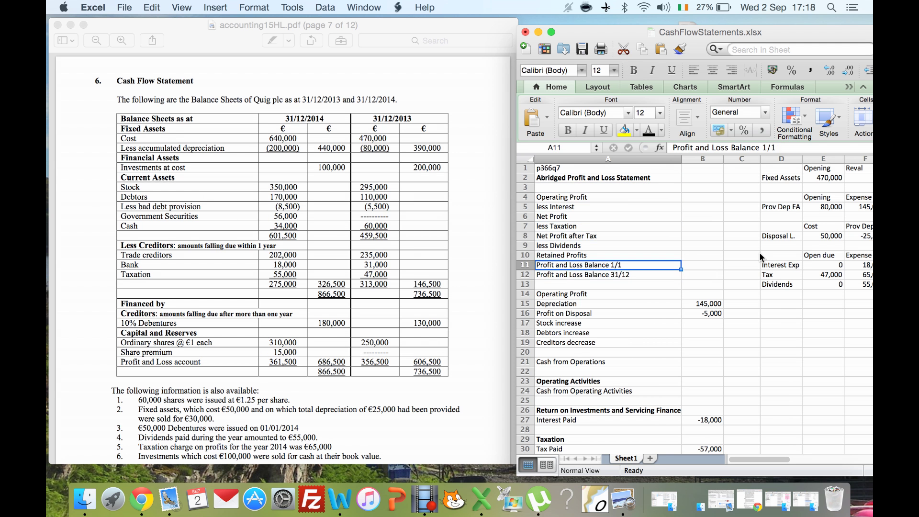
{"action": "key", "text": "Down"}
{"action": "key", "text": "Down"}
{"action": "key", "text": "Down"}
{"action": "key", "text": "Down"}
{"action": "key", "text": "Down"}
{"action": "key", "text": "Down"}
{"action": "key", "text": "Down"}
{"action": "key", "text": "Down"}
{"action": "key", "text": "Down"}
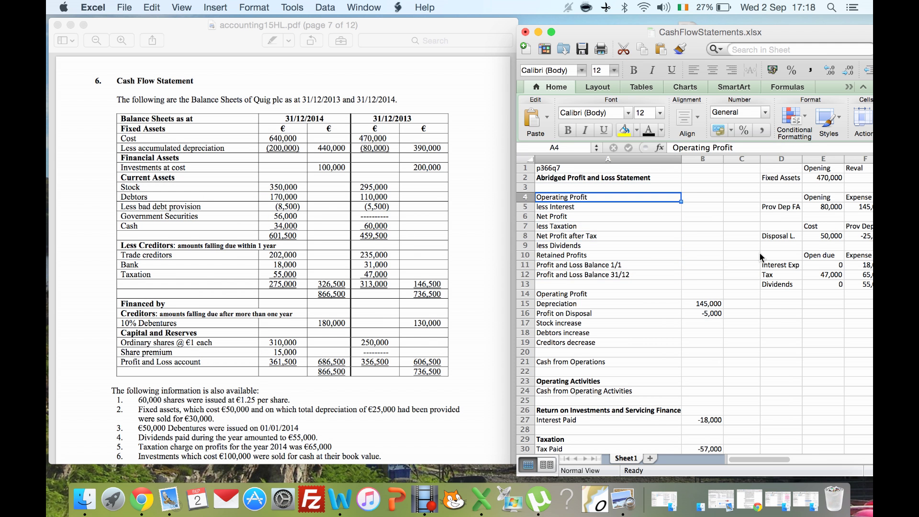
{"action": "key", "text": "Down"}
{"action": "key", "text": "Down"}
{"action": "key", "text": "Down"}
{"action": "key", "text": "Up"}
{"action": "key", "text": "Up"}
{"action": "key", "text": "Up"}
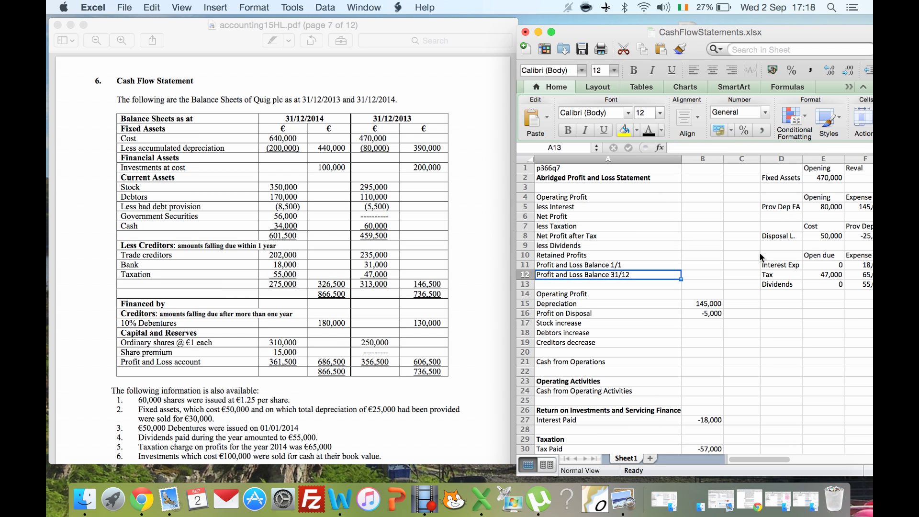
- Enter 356,500 as Profit and Loss Balance 1/1 and 361,500 as Profit and Loss Balance 31/12 in the abridged statement
{"action": "key", "text": "Right"}
{"action": "key", "text": "Up"}
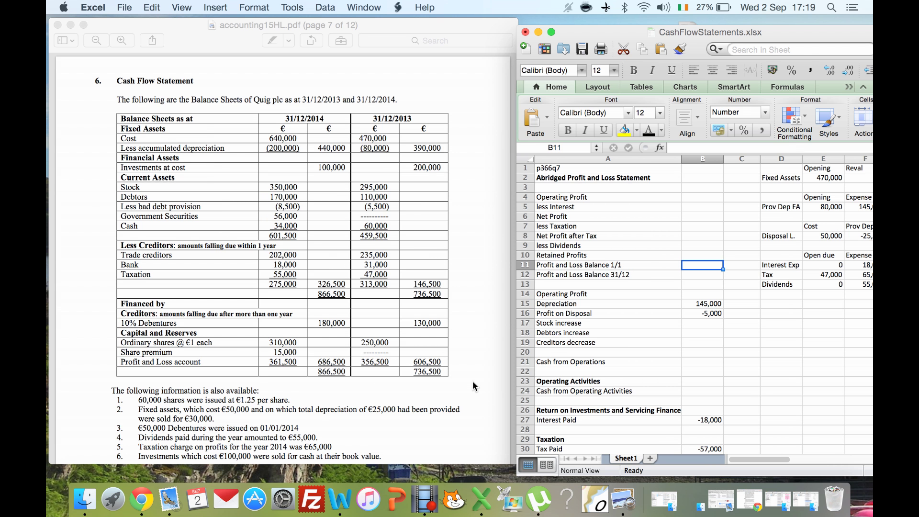
{"action": "type", "text": "356500"}
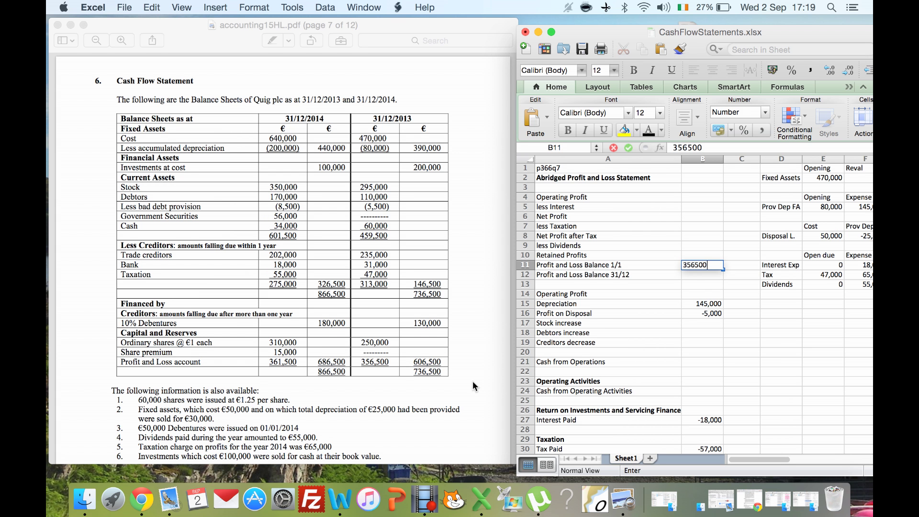
{"action": "key", "text": "Return"}
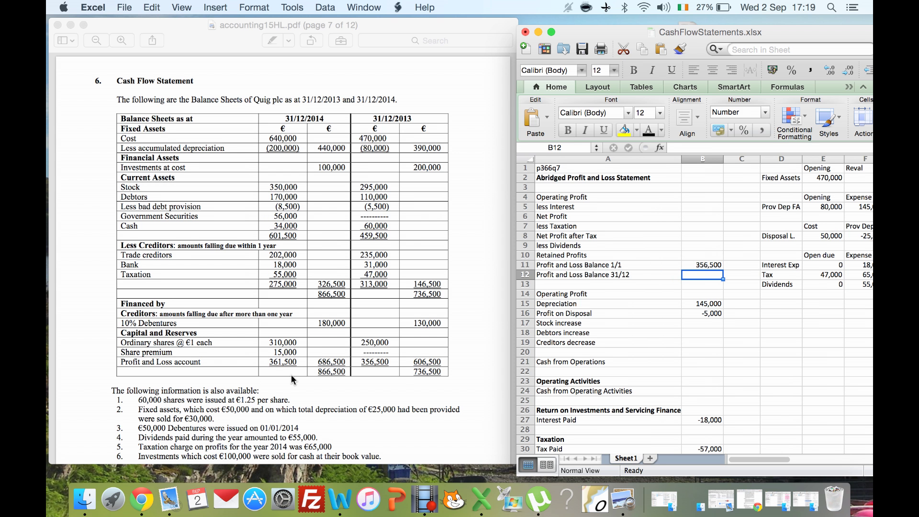
{"action": "type", "text": "361500"}
{"action": "key", "text": "Up"}
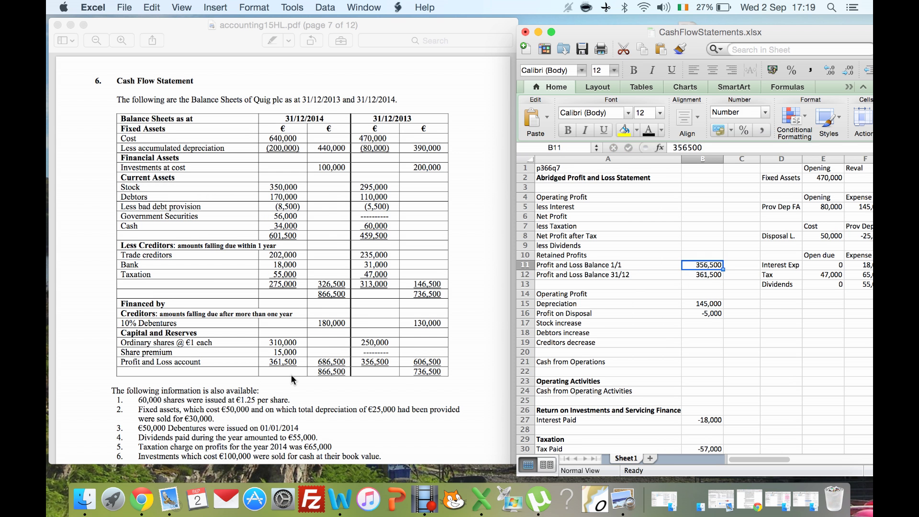
- Calculate Retained Profits as the 31/12 balance minus the 1/1 balance with the formula =B12-B11
{"action": "key", "text": "Up"}
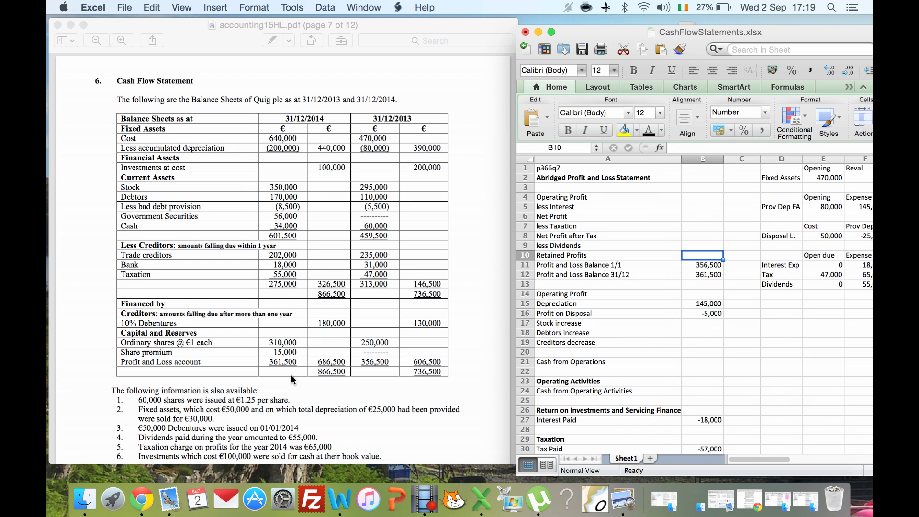
{"action": "type", "text": "="}
{"action": "key", "text": "Down"}
{"action": "key", "text": "Down"}
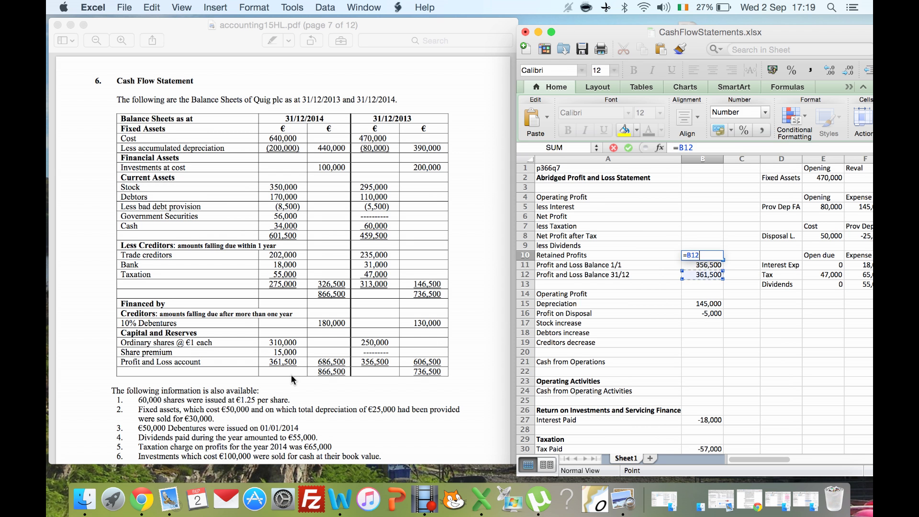
{"action": "type", "text": "-"}
{"action": "key", "text": "Up"}
{"action": "key", "text": "Down"}
{"action": "key", "text": "Return"}
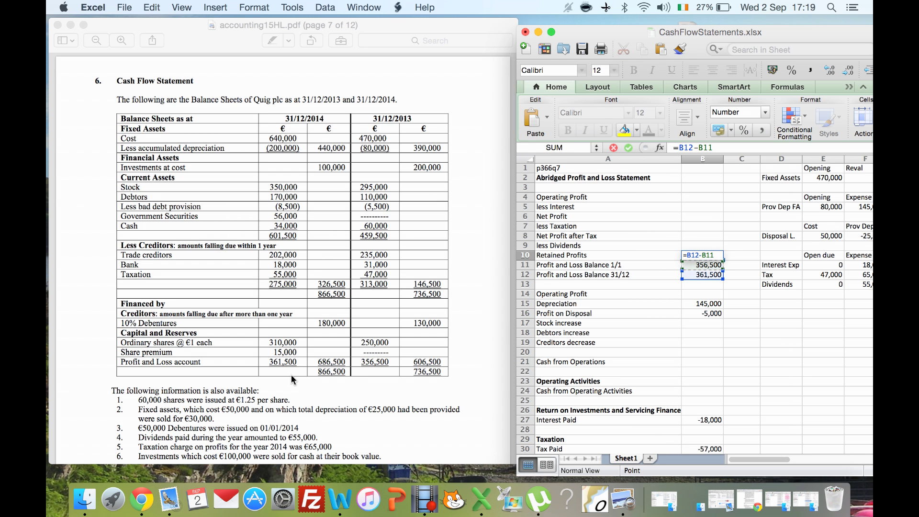
- Enter -55,000 in the less Dividends row of the abridged profit and loss statement
{"action": "key", "text": "Up"}
{"action": "key", "text": "Up"}
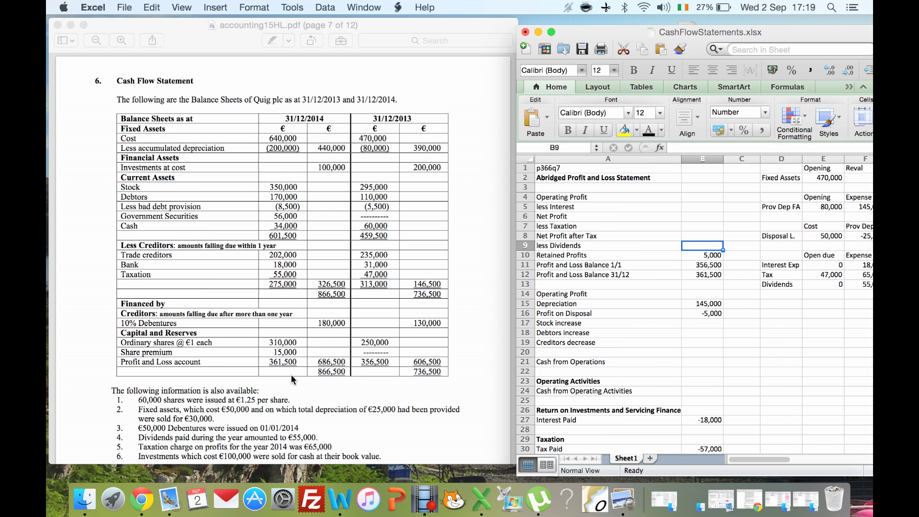
{"action": "type", "text": "-55"}
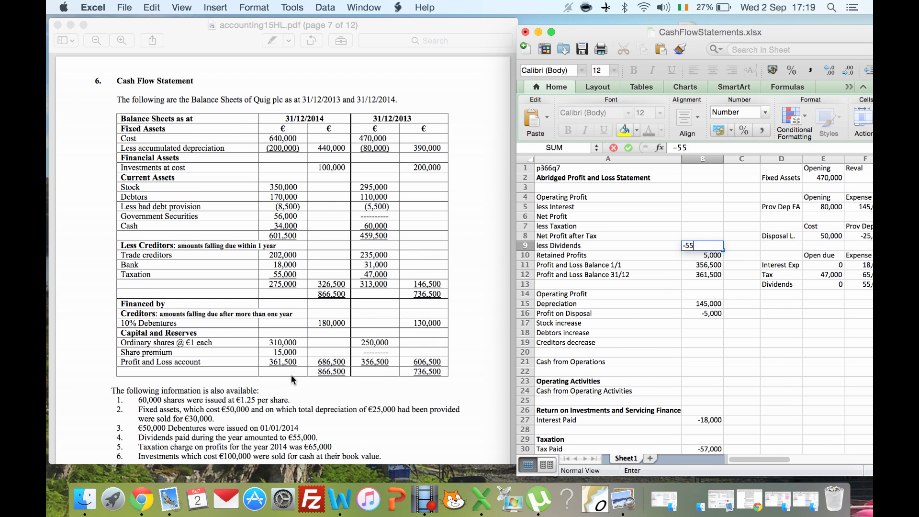
{"action": "type", "text": "000"}
{"action": "key", "text": "Up"}
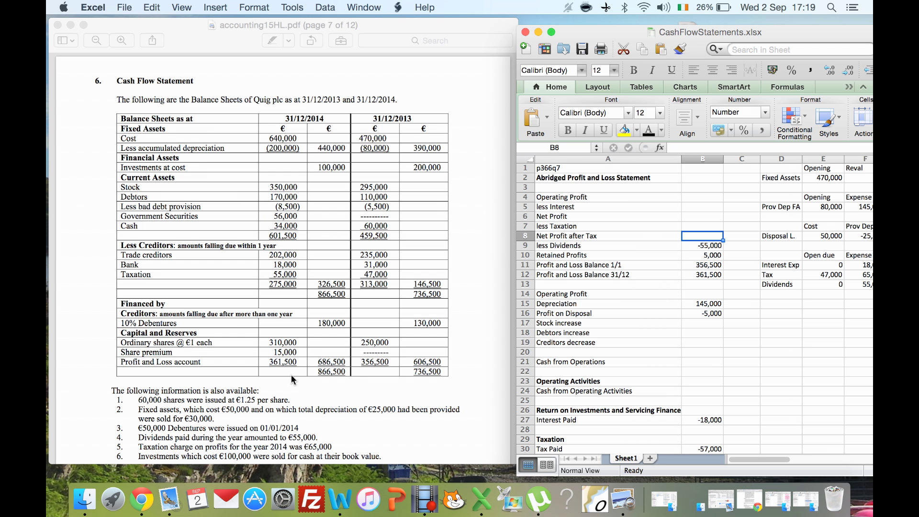
- Enter 60,000 as Net Profit after Tax in the abridged profit and loss statement
{"action": "key", "text": "Down"}
{"action": "key", "text": "Up"}
{"action": "type", "text": "60000"}
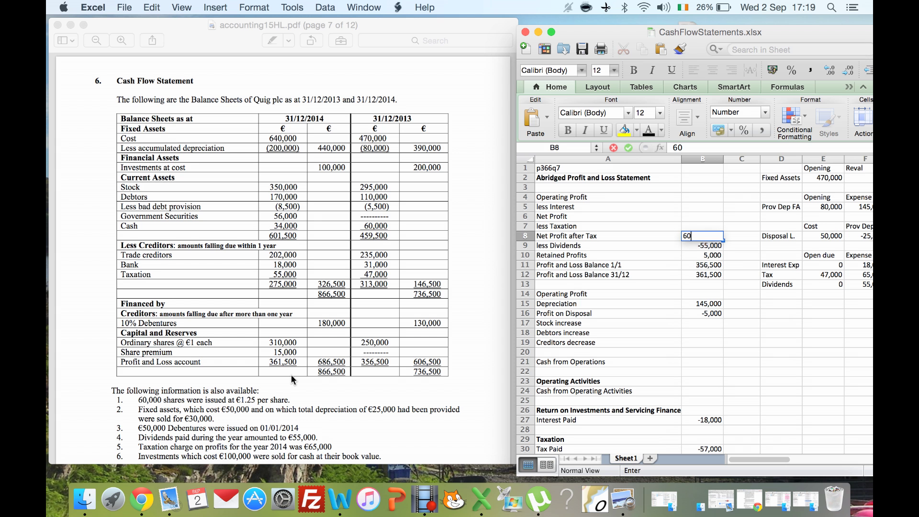
{"action": "key", "text": "Return"}
{"action": "key", "text": "Down"}
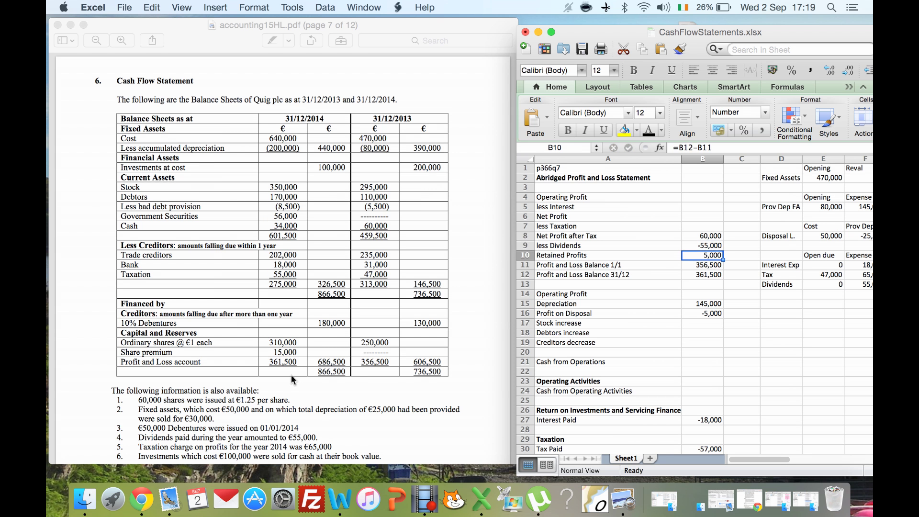
- Check how Net Profit after Tax, Dividends, Retained Profits and the two Profit and Loss balances follow from each other
{"action": "key", "text": "Up"}
{"action": "key", "text": "Up"}
{"action": "key", "text": "Down"}
{"action": "key", "text": "Down"}
{"action": "key", "text": "Down"}
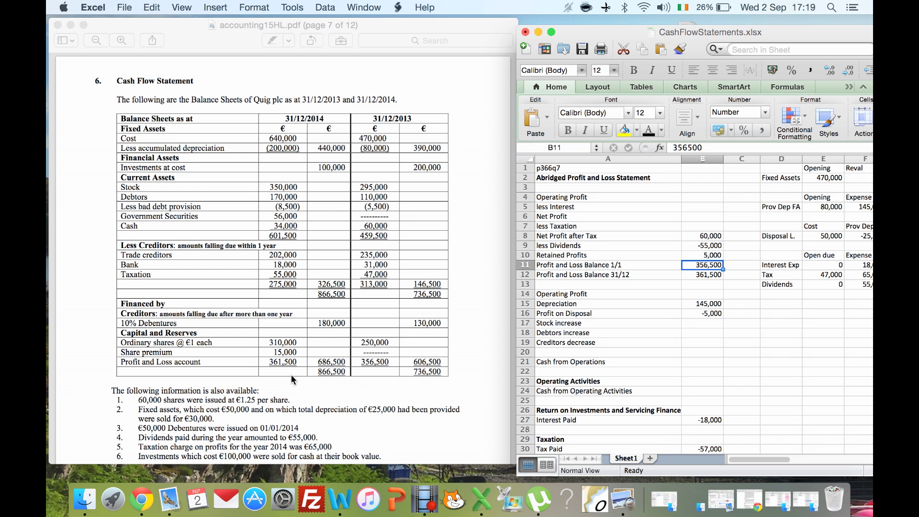
{"action": "key", "text": "Down"}
{"action": "key", "text": "Up"}
{"action": "key", "text": "Up"}
{"action": "key", "text": "Up"}
{"action": "key", "text": "Up"}
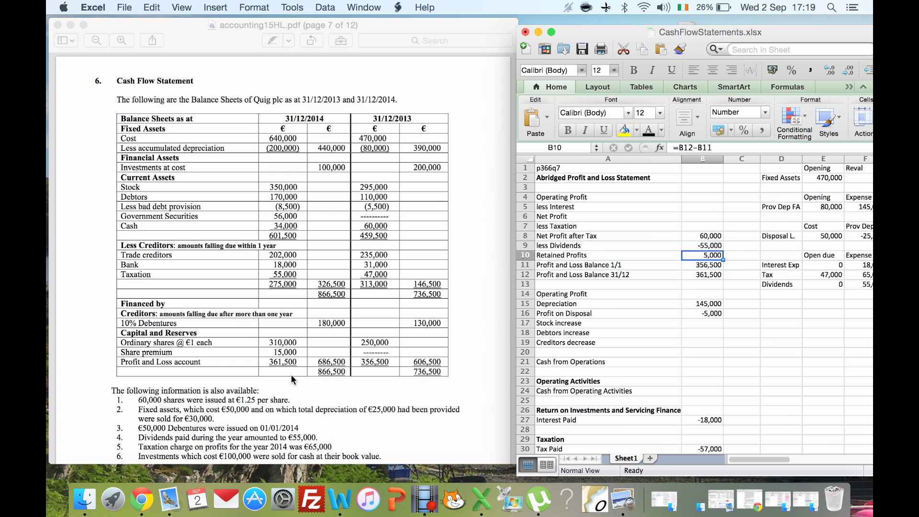
- Enter -65,000 in the less Taxation row and 125,000 as Net Profit in the abridged statement
{"action": "key", "text": "Up"}
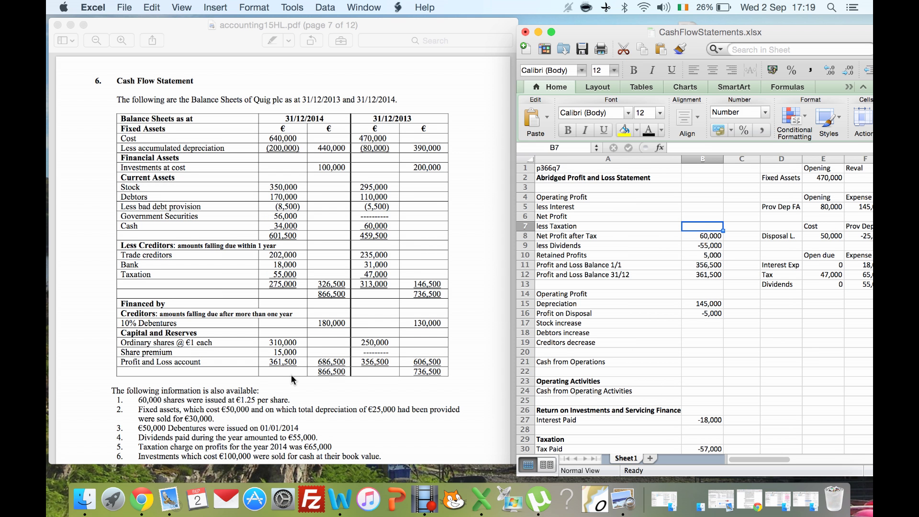
{"action": "type", "text": "-65000"}
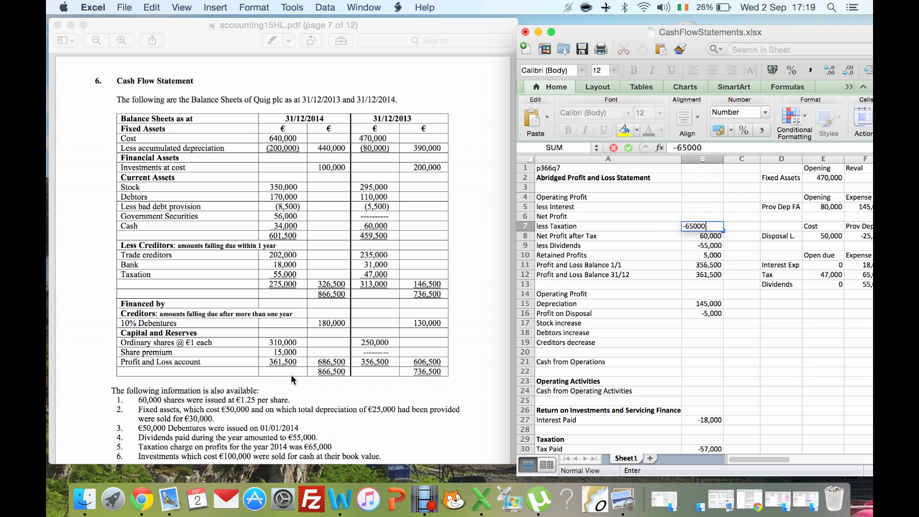
{"action": "key", "text": "Up"}
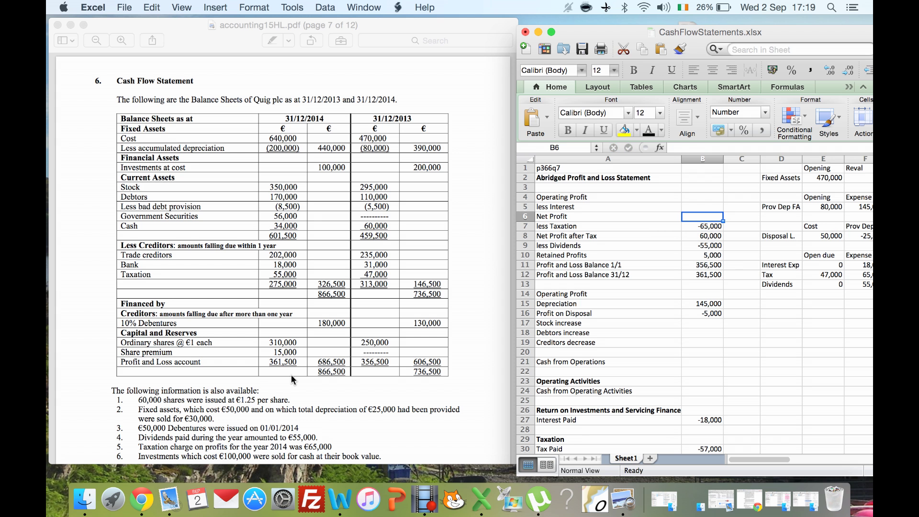
{"action": "type", "text": "12"}
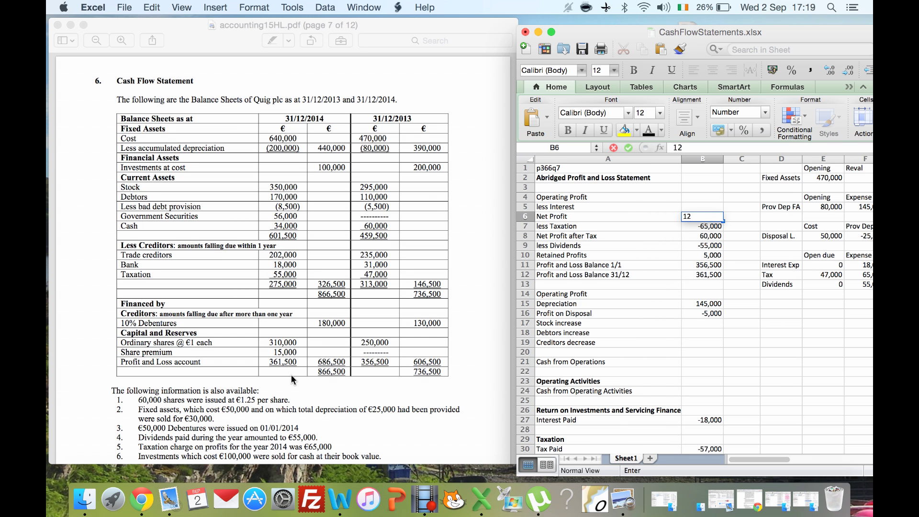
{"action": "type", "text": "5,000"}
{"action": "key", "text": "Up"}
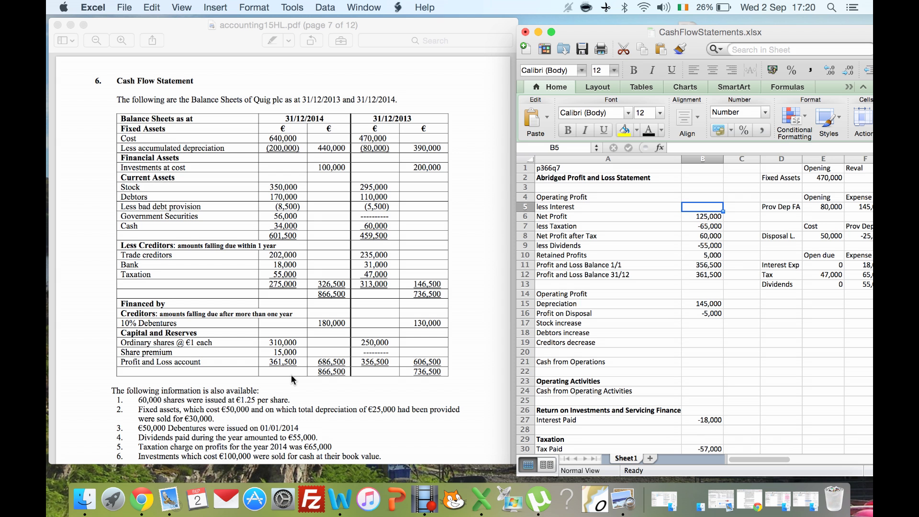
- Enter -18,000 in the less Interest row and calculate the abridged statement's Operating Profit with =B6-B5
{"action": "type", "text": "-18000"}
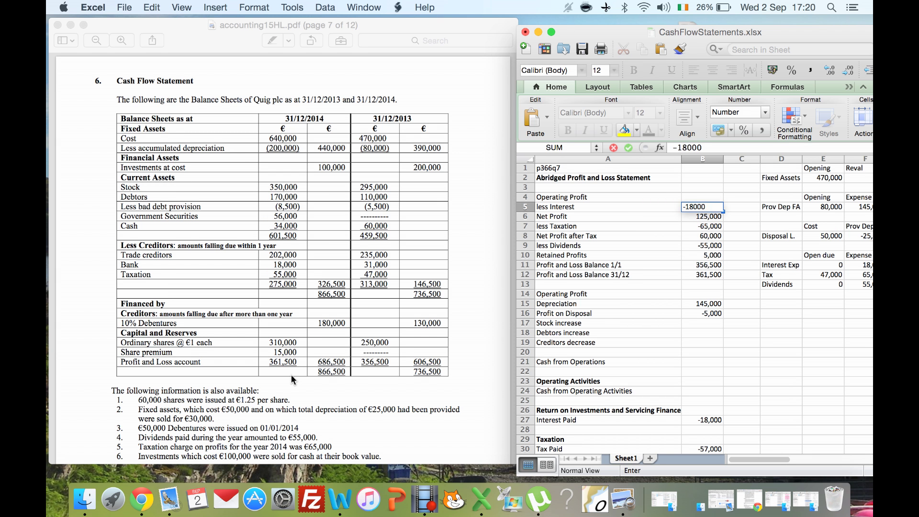
{"action": "key", "text": "Up"}
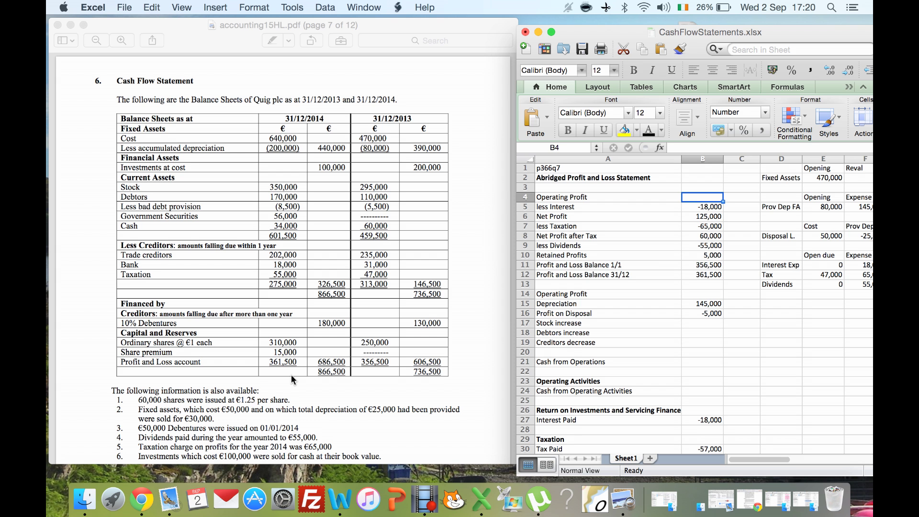
{"action": "type", "text": "="}
{"action": "key", "text": "Down"}
{"action": "key", "text": "Down"}
{"action": "type", "text": "-"}
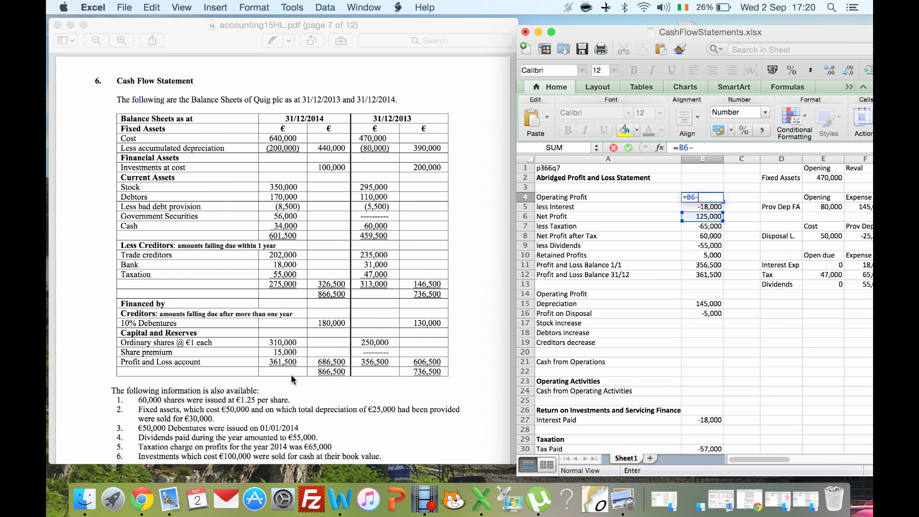
{"action": "key", "text": "Up"}
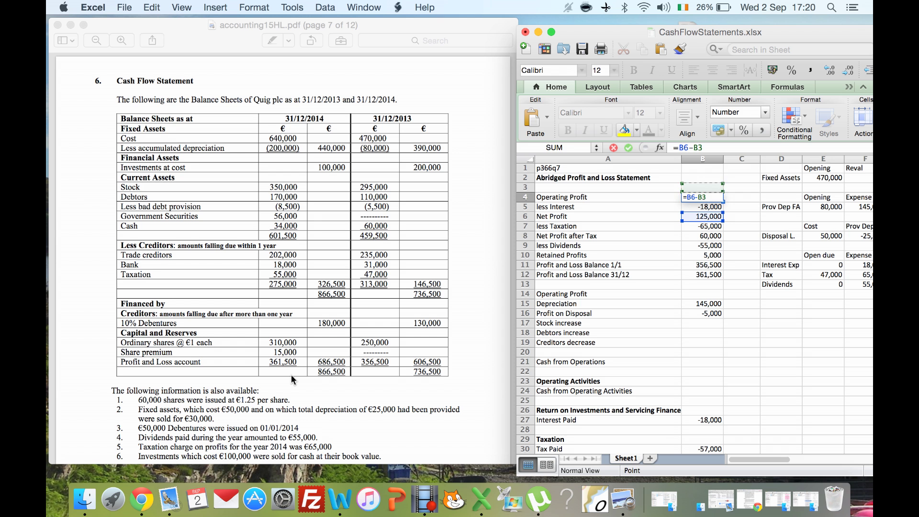
{"action": "key", "text": "Down"}
{"action": "key", "text": "Down"}
{"action": "key", "text": "Return"}
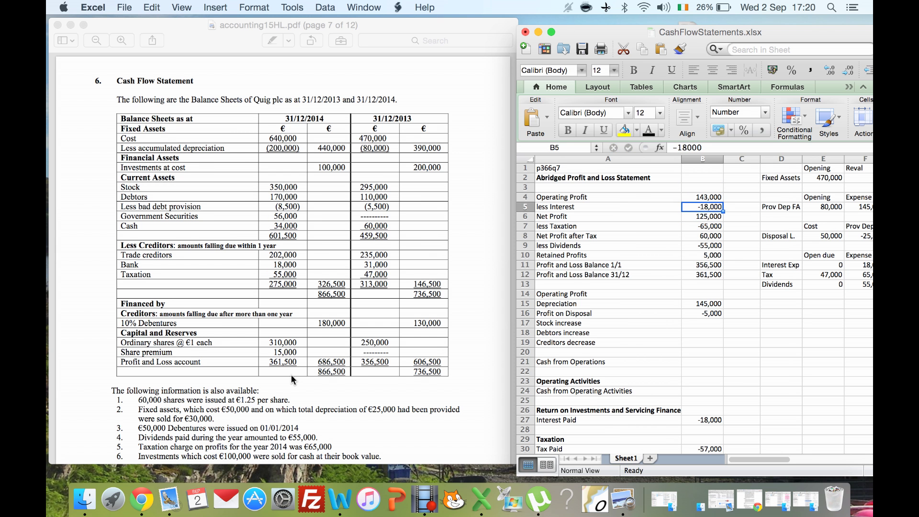
- Link the Operating Profit in row 14 to the abridged statement's Operating Profit in cell B4
{"action": "key", "text": "Down"}
{"action": "key", "text": "Down"}
{"action": "key", "text": "Down"}
{"action": "key", "text": "Down"}
{"action": "key", "text": "Down"}
{"action": "key", "text": "Down"}
{"action": "key", "text": "Down"}
{"action": "key", "text": "Down"}
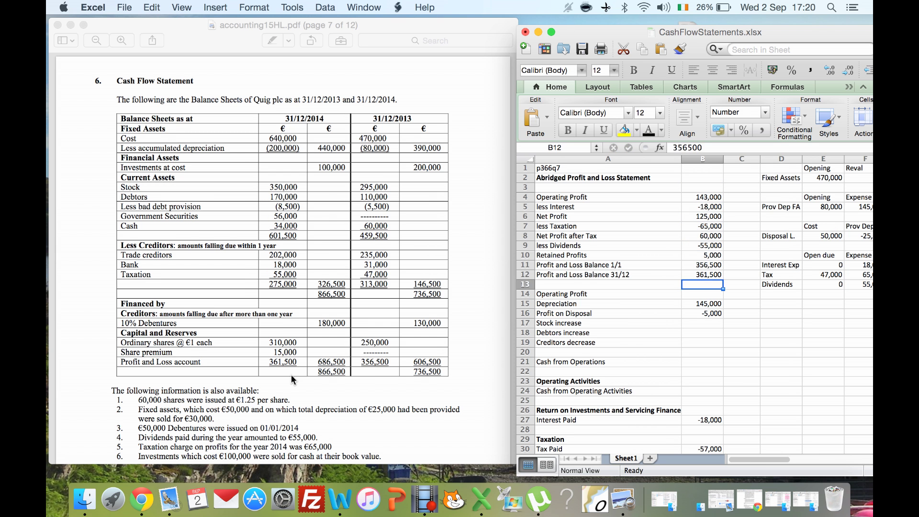
{"action": "type", "text": "="}
{"action": "key", "text": "Up"}
{"action": "key", "text": "Up"}
{"action": "key", "text": "Up"}
{"action": "key", "text": "Up"}
{"action": "key", "text": "Up"}
{"action": "key", "text": "Up"}
{"action": "key", "text": "Up"}
{"action": "key", "text": "Up"}
{"action": "key", "text": "Up"}
{"action": "key", "text": "Up"}
{"action": "key", "text": "Return"}
- Enter -55,000 as Stock increase in the operating profit reconciliation
{"action": "key", "text": "Down"}
{"action": "key", "text": "Down"}
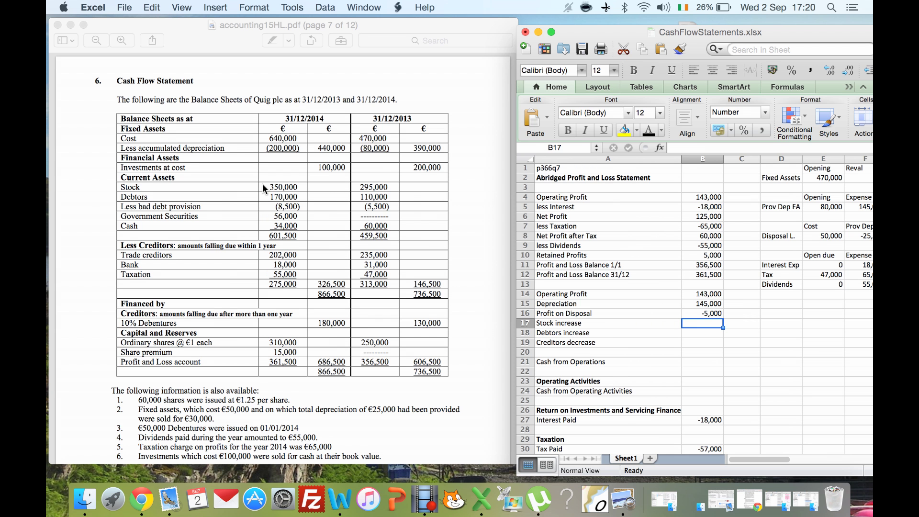
{"action": "type", "text": "-"}
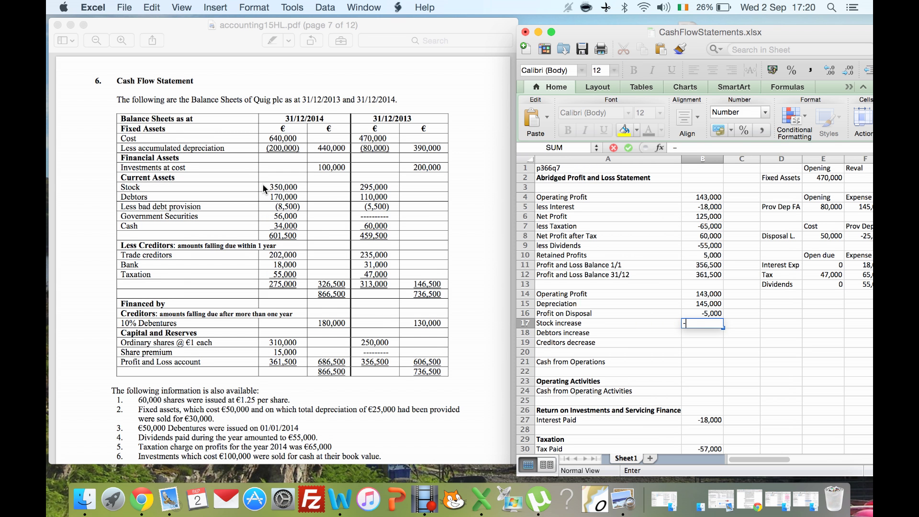
{"action": "type", "text": "55000"}
{"action": "key", "text": "Return"}
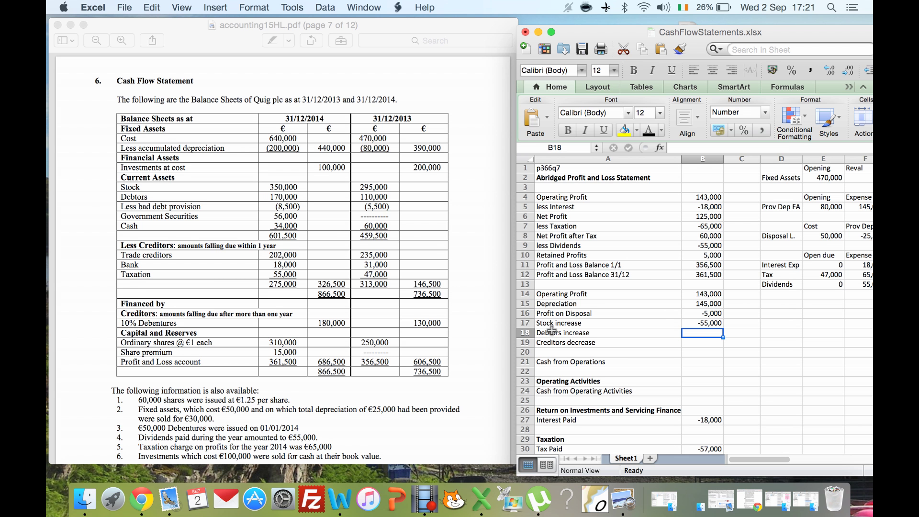
{"action": "type", "text": "=161500"}
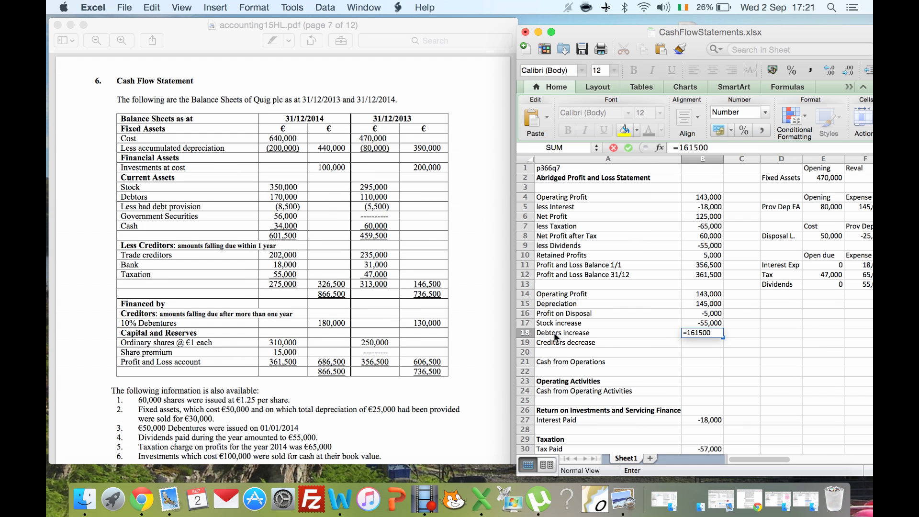
{"action": "type", "text": "-"}
{"action": "type", "text": "104500"}
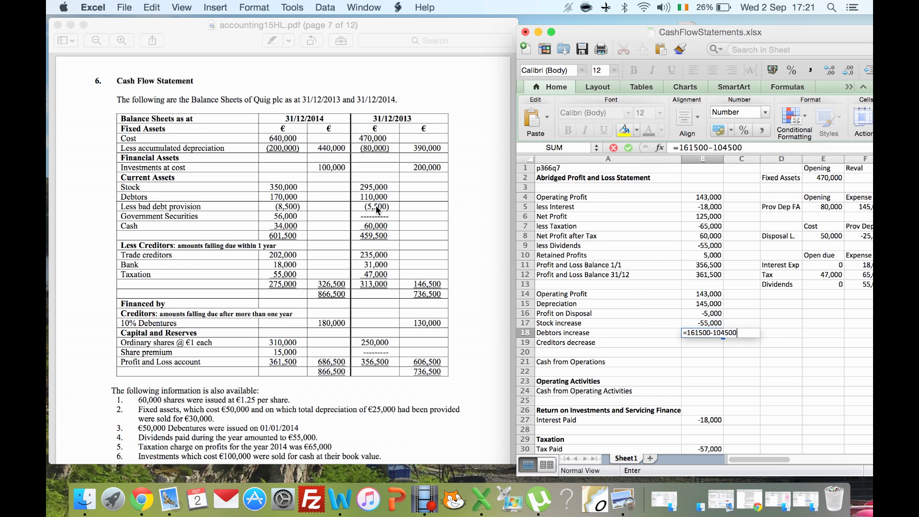
{"action": "key", "text": "Return"}
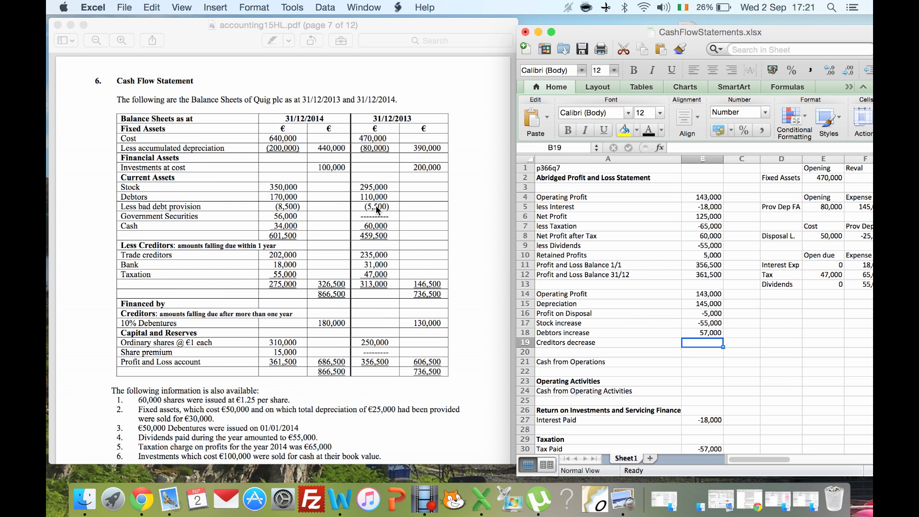
{"action": "key", "text": "Up"}
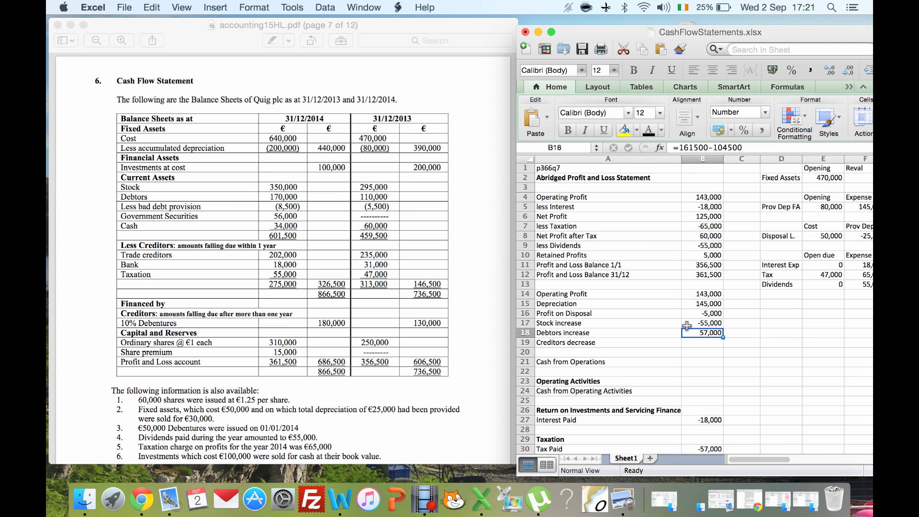
{"action": "type", "text": "-57"}
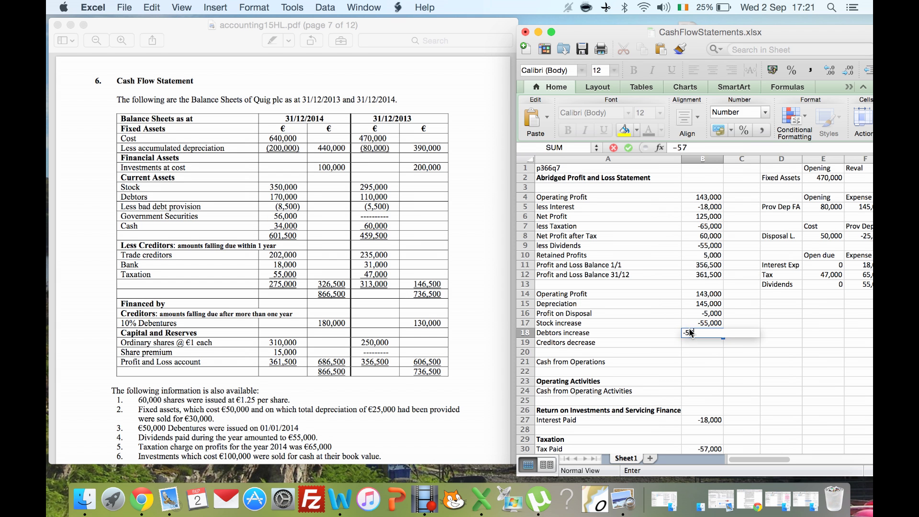
{"action": "type", "text": ",0000"}
{"action": "key", "text": "Return"}
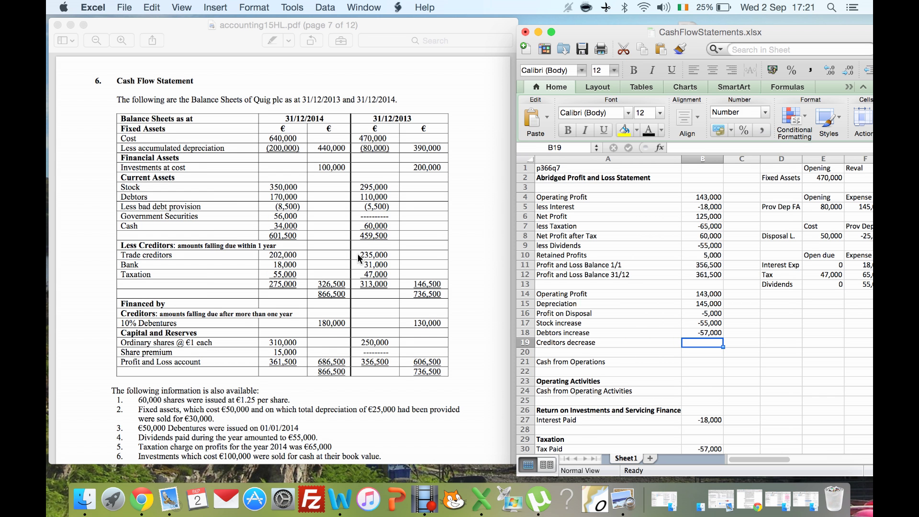
{"action": "type", "text": "="}
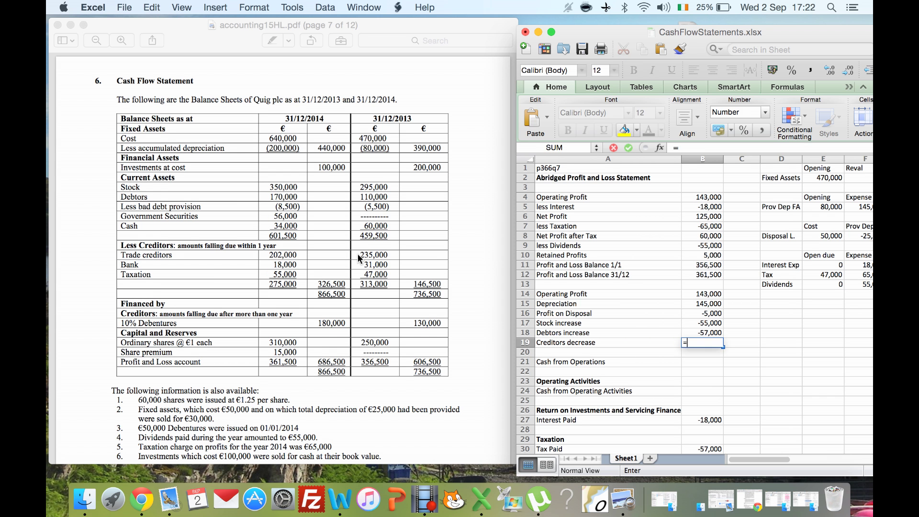
{"action": "type", "text": "235"}
{"action": "key", "text": "BackSpace"}
{"action": "key", "text": "BackSpace"}
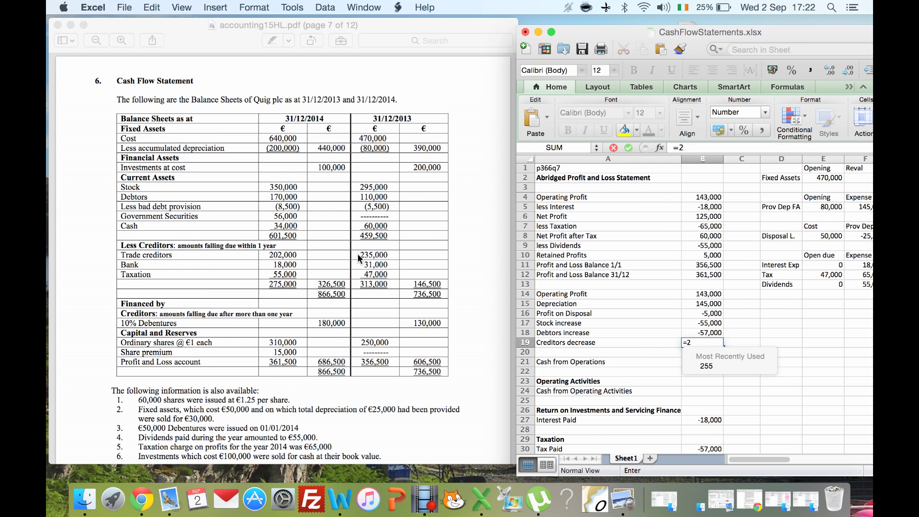
{"action": "type", "text": "020"}
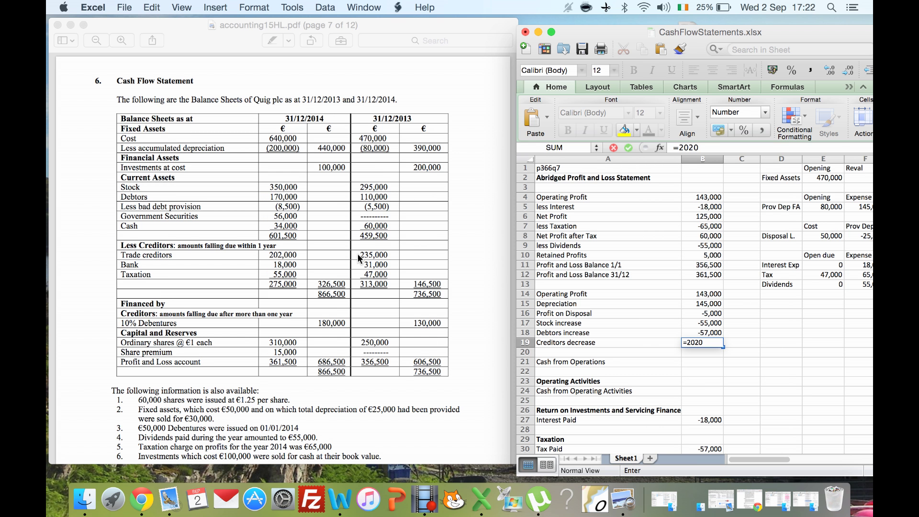
{"action": "type", "text": "00-235000"}
{"action": "key", "text": "Return"}
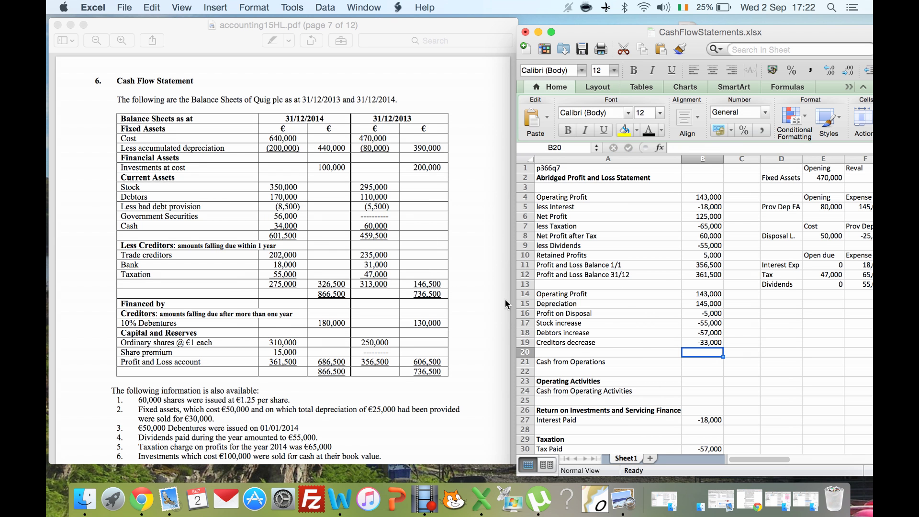
- Calculate Cash from Operations in cell B21 as the sum of B14:B19
{"action": "key", "text": "Down"}
{"action": "key", "text": "Down"}
{"action": "left_click", "coordinate": [692, 362]}
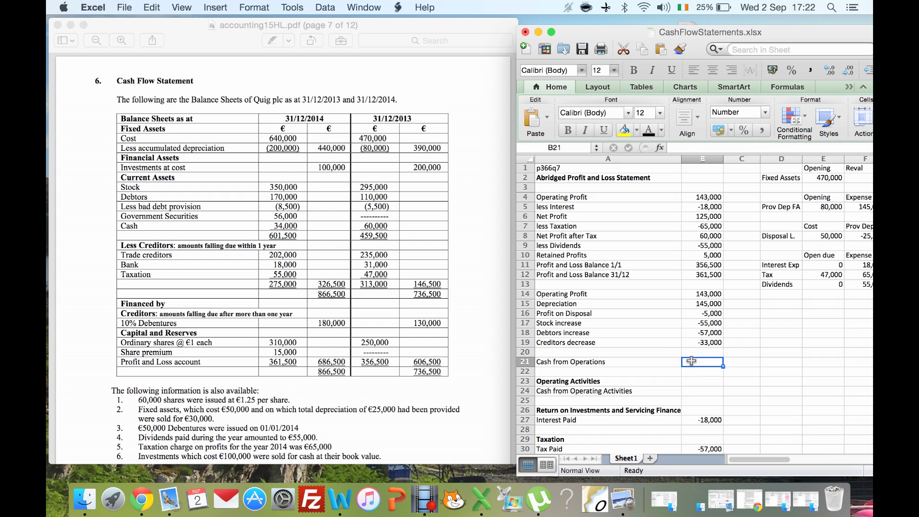
{"action": "type", "text": "=sum("}
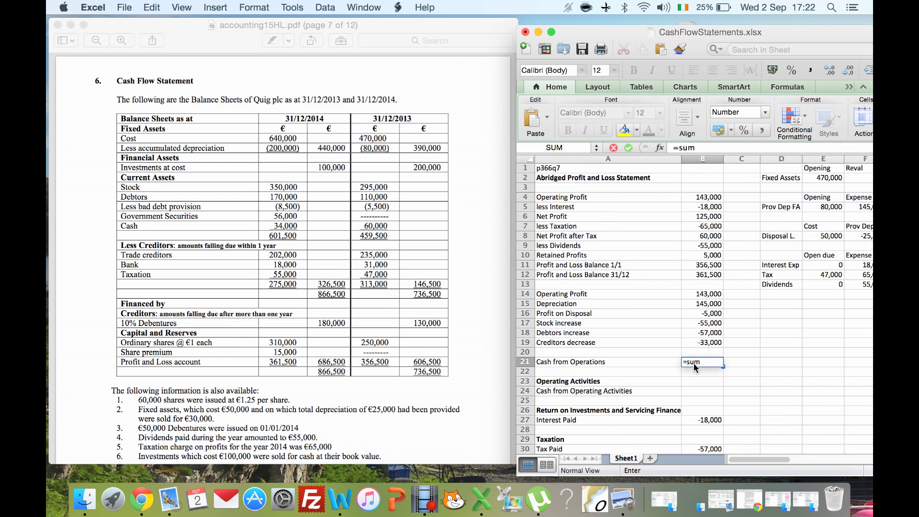
{"action": "key", "text": "Up"}
{"action": "key", "text": "Up"}
{"action": "key", "text": "Up"}
{"action": "key", "text": "Up"}
{"action": "key", "text": "Up"}
{"action": "key", "text": "Up"}
{"action": "key", "text": "Up"}
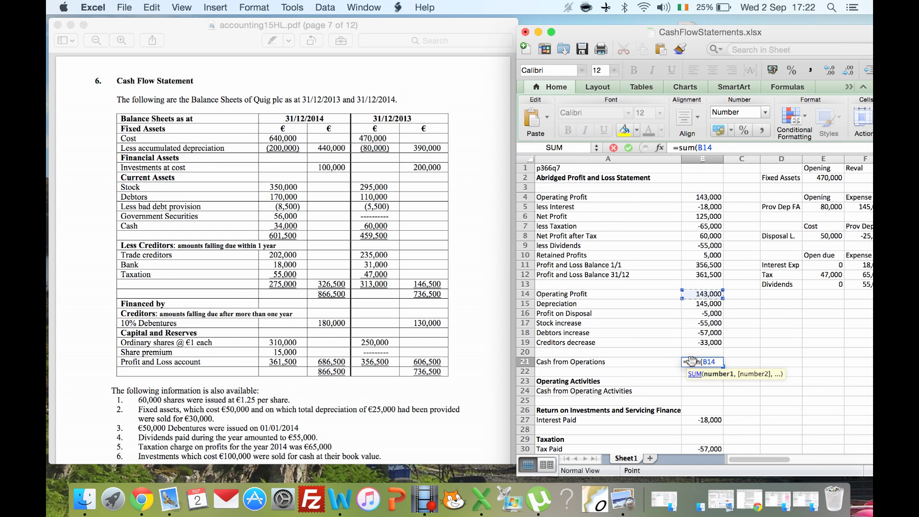
{"action": "key", "text": "shift+Down"}
{"action": "key", "text": "shift+Down"}
{"action": "key", "text": "shift+Down"}
{"action": "key", "text": "shift+Down"}
{"action": "key", "text": "shift+Down"}
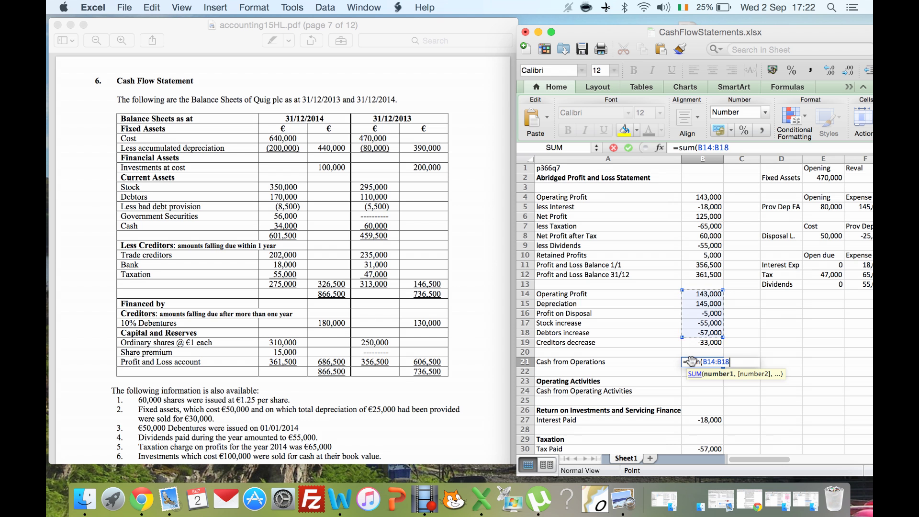
{"action": "key", "text": "Return"}
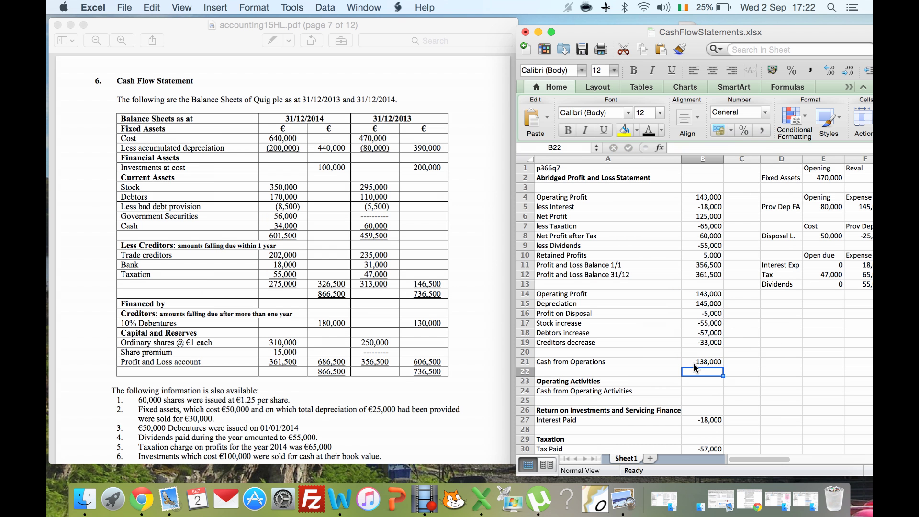
- Link Cash from Operating Activities in cell B24 to Cash from Operations in cell B21
{"action": "key", "text": "Down"}
{"action": "key", "text": "Down"}
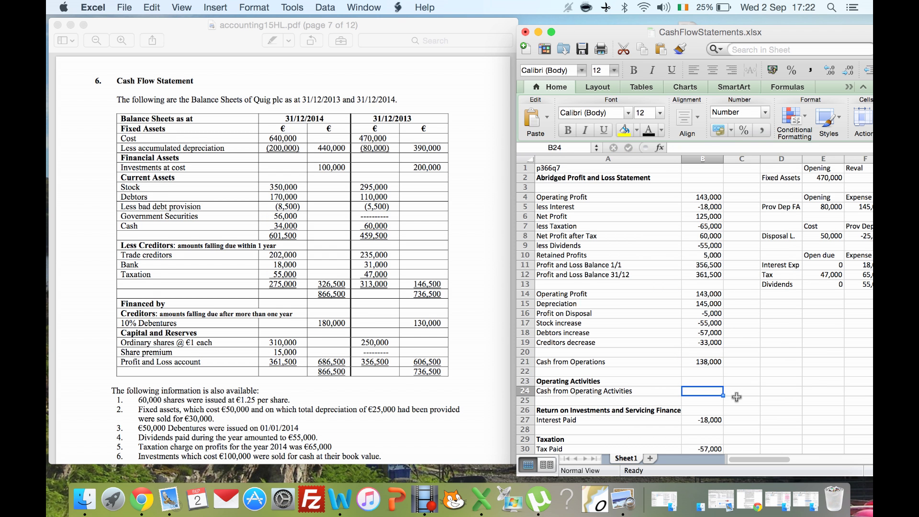
{"action": "type", "text": "="}
{"action": "key", "text": "Up"}
{"action": "key", "text": "Up"}
{"action": "key", "text": "Up"}
{"action": "key", "text": "Return"}
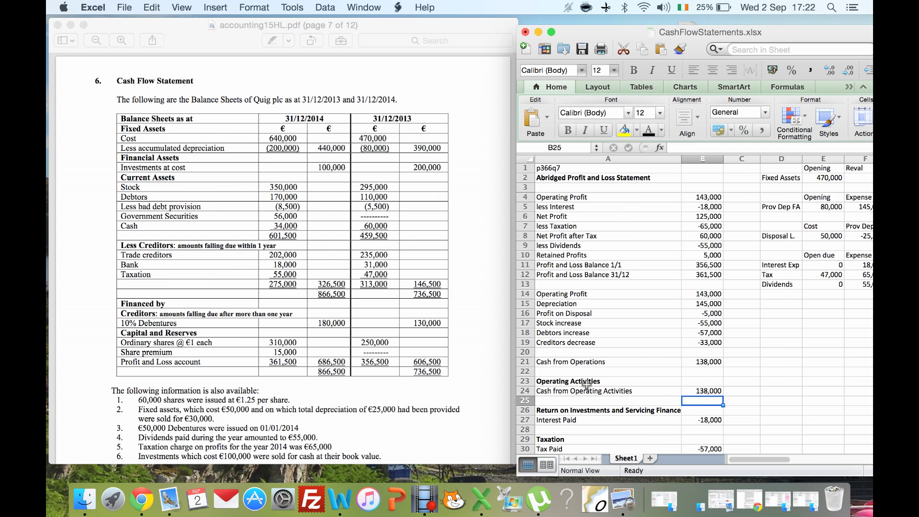
- Calculate Cash before Financing in cell B39 as the sum of B24:B38
{"action": "key", "text": "Down"}
{"action": "key", "text": "Down"}
{"action": "key", "text": "Down"}
{"action": "key", "text": "Down"}
{"action": "key", "text": "Down"}
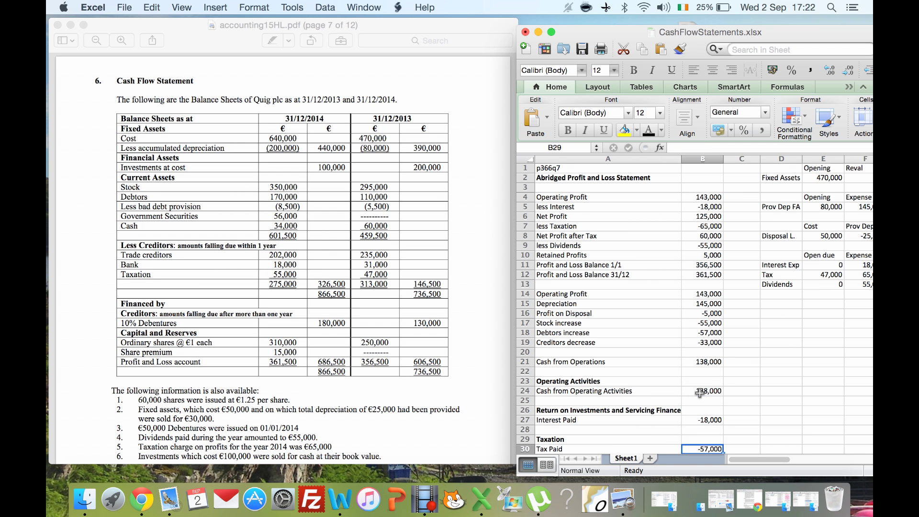
{"action": "key", "text": "Down"}
{"action": "key", "text": "Down"}
{"action": "key", "text": "Down"}
{"action": "key", "text": "Down"}
{"action": "key", "text": "Down"}
{"action": "key", "text": "Down"}
{"action": "key", "text": "Down"}
{"action": "key", "text": "Down"}
{"action": "key", "text": "Down"}
{"action": "key", "text": "Down"}
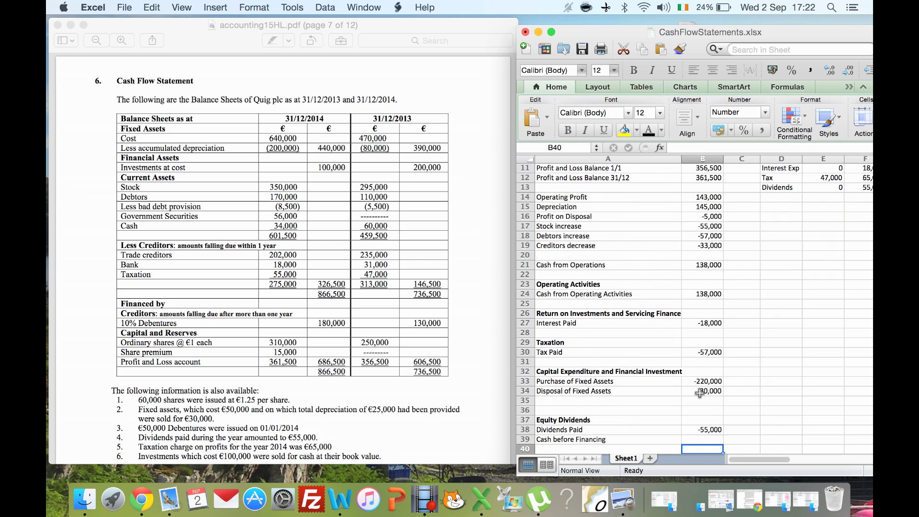
{"action": "key", "text": "Down"}
{"action": "key", "text": "Down"}
{"action": "key", "text": "Down"}
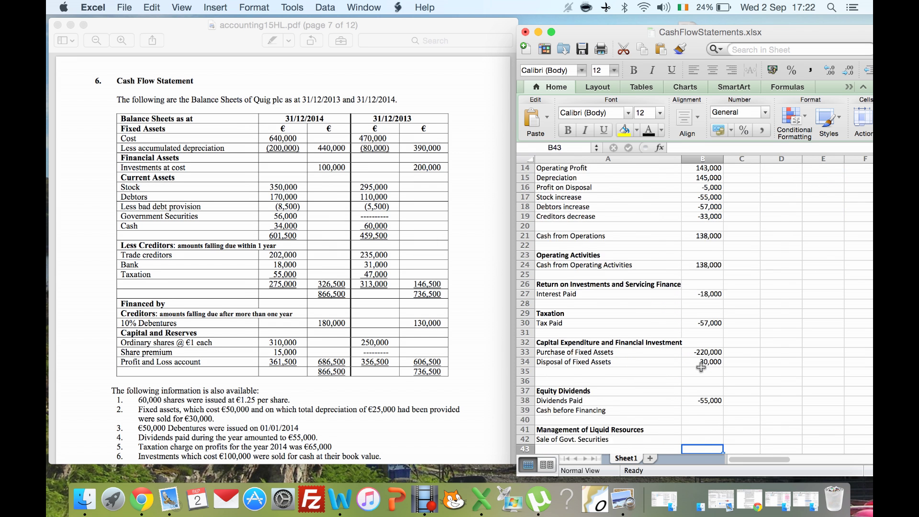
{"action": "key", "text": "Down"}
{"action": "left_click", "coordinate": [703, 388]}
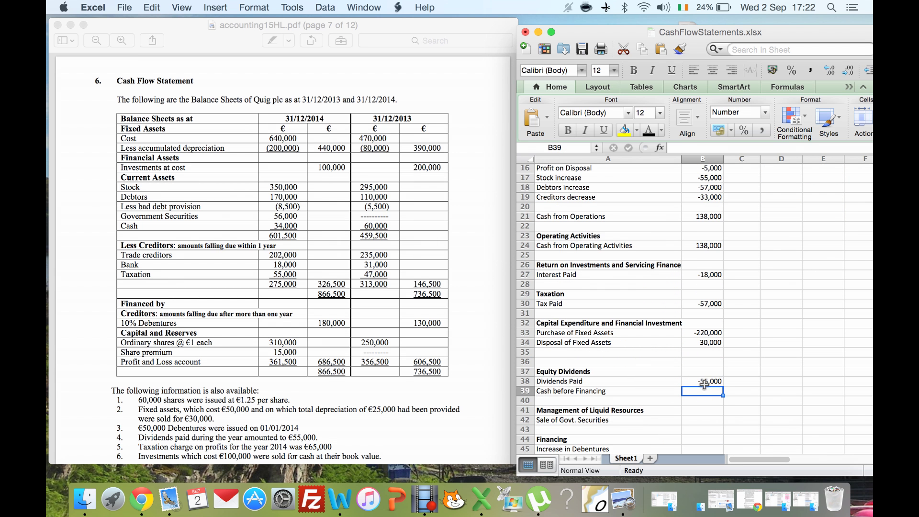
{"action": "type", "text": "=sum("}
{"action": "key", "text": "Up"}
{"action": "key", "text": "Up"}
{"action": "key", "text": "Up"}
{"action": "key", "text": "Up"}
{"action": "key", "text": "Up"}
{"action": "key", "text": "Up"}
{"action": "key", "text": "Up"}
{"action": "key", "text": "Up"}
{"action": "key", "text": "Up"}
{"action": "key", "text": "Up"}
{"action": "key", "text": "Up"}
{"action": "key", "text": "Up"}
{"action": "key", "text": "Up"}
{"action": "key", "text": "Up"}
{"action": "key", "text": "Up"}
{"action": "type", "text": ":"}
{"action": "key", "text": "Down"}
{"action": "key", "text": "Down"}
{"action": "key", "text": "Down"}
{"action": "key", "text": "Down"}
{"action": "key", "text": "Down"}
{"action": "key", "text": "Down"}
{"action": "key", "text": "Down"}
{"action": "key", "text": "Down"}
{"action": "key", "text": "Down"}
{"action": "key", "text": "Down"}
{"action": "key", "text": "Down"}
{"action": "key", "text": "Down"}
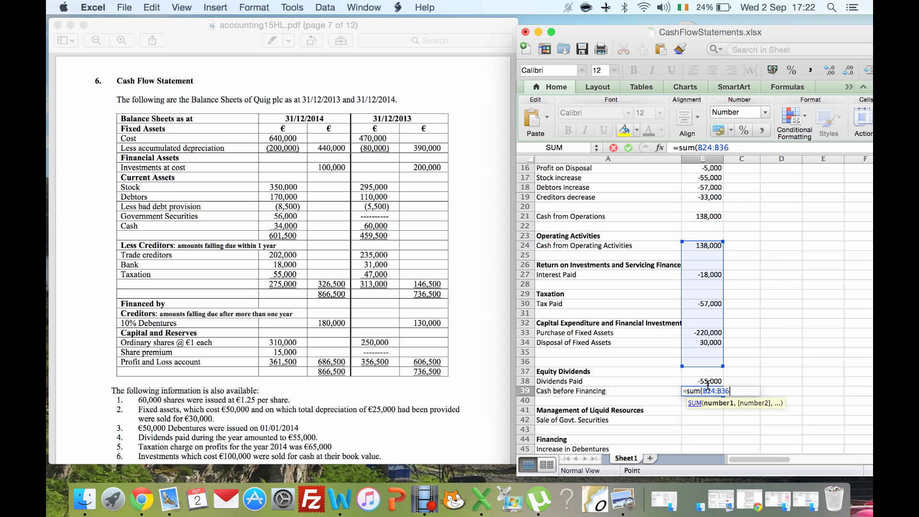
{"action": "key", "text": "Return"}
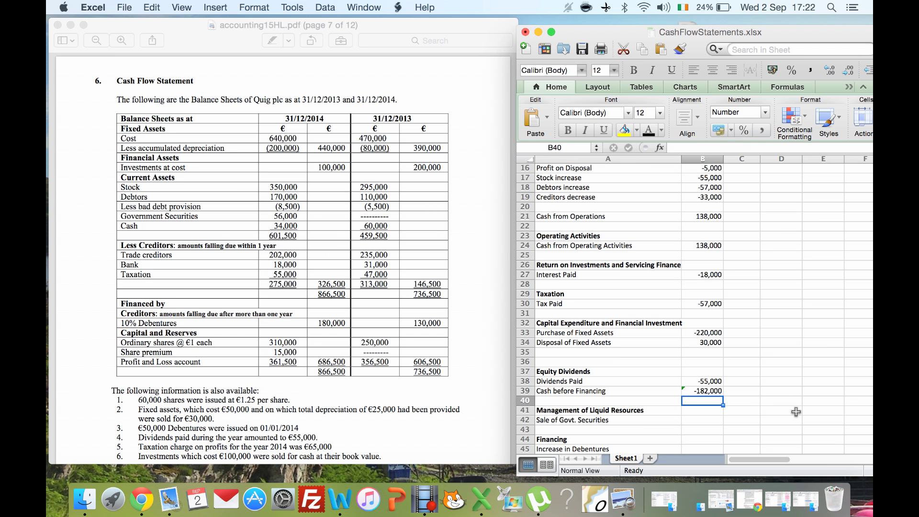
- Change the label under Management of Liquid Resources to "Purchase of Govt. Securities"
{"action": "key", "text": "Down"}
{"action": "key", "text": "Down"}
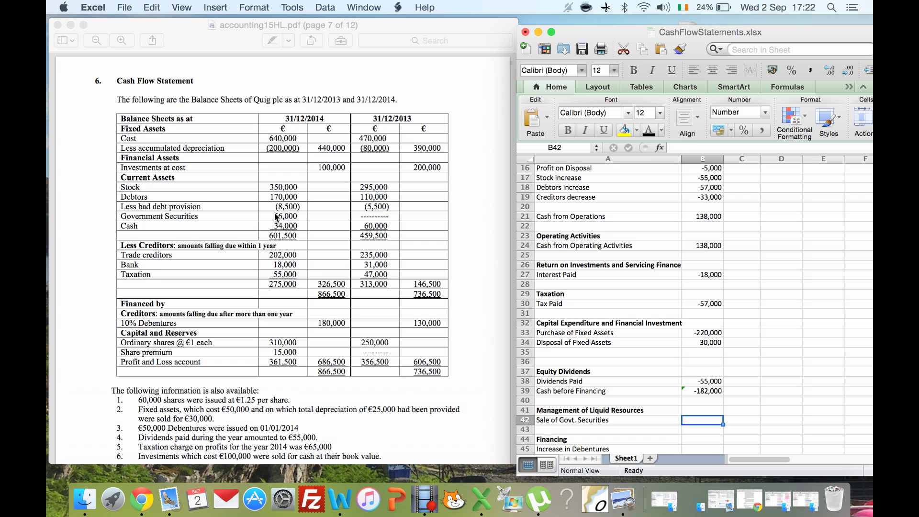
{"action": "left_click", "coordinate": [543, 418]}
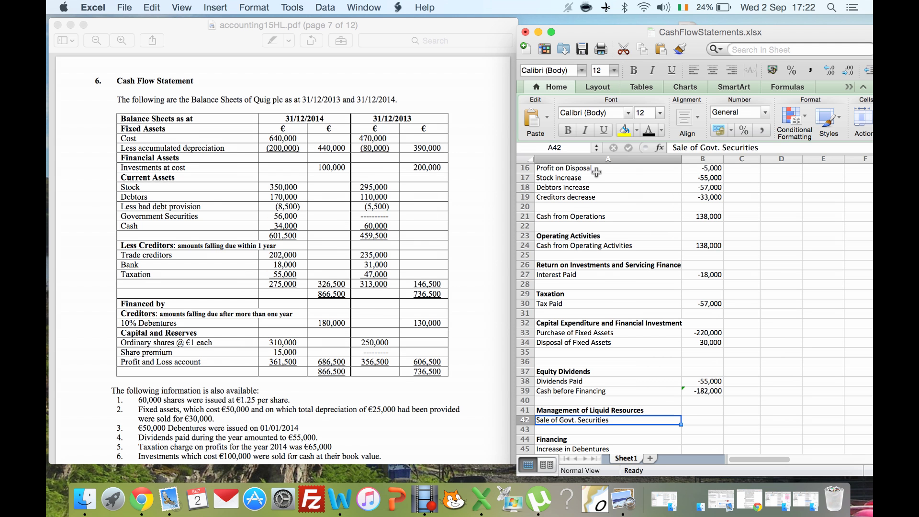
{"action": "left_click", "coordinate": [688, 145]}
{"action": "key", "text": "BackSpace"}
{"action": "key", "text": "BackSpace"}
{"action": "key", "text": "BackSpace"}
{"action": "key", "text": "BackSpace"}
{"action": "type", "text": "Purchas"}
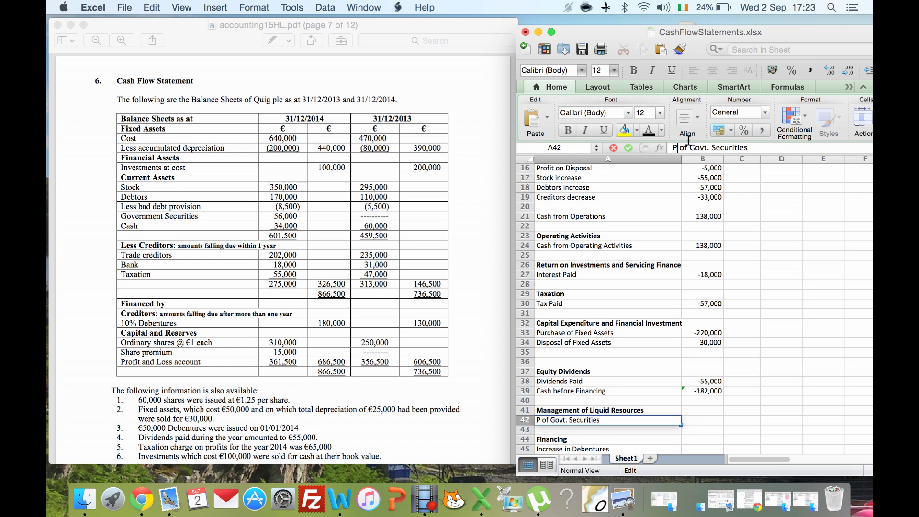
{"action": "type", "text": "e"}
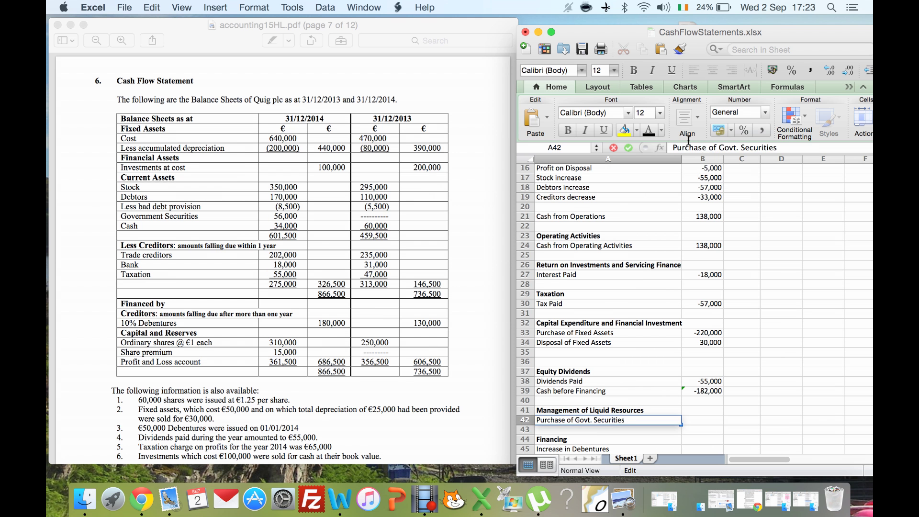
{"action": "key", "text": "Tab"}
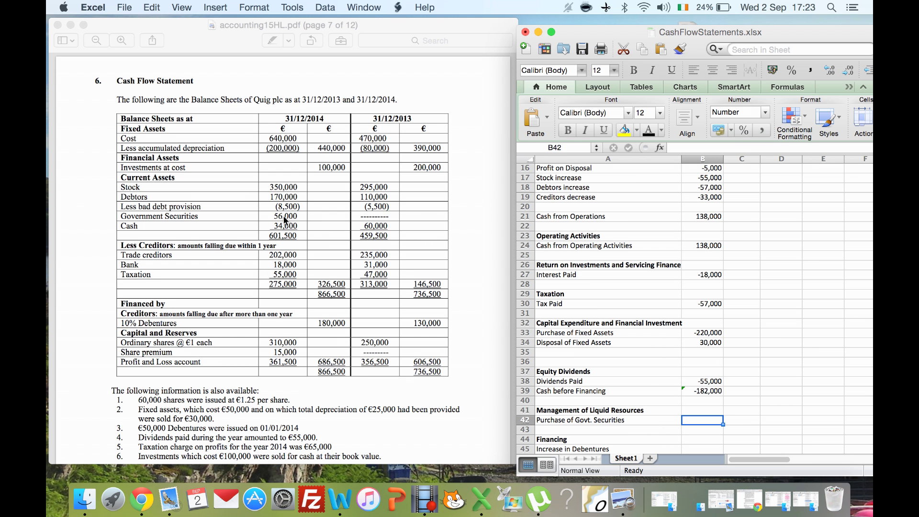
- Enter -56,000 as the Purchase of Govt. Securities amount
{"action": "type", "text": "-56000"}
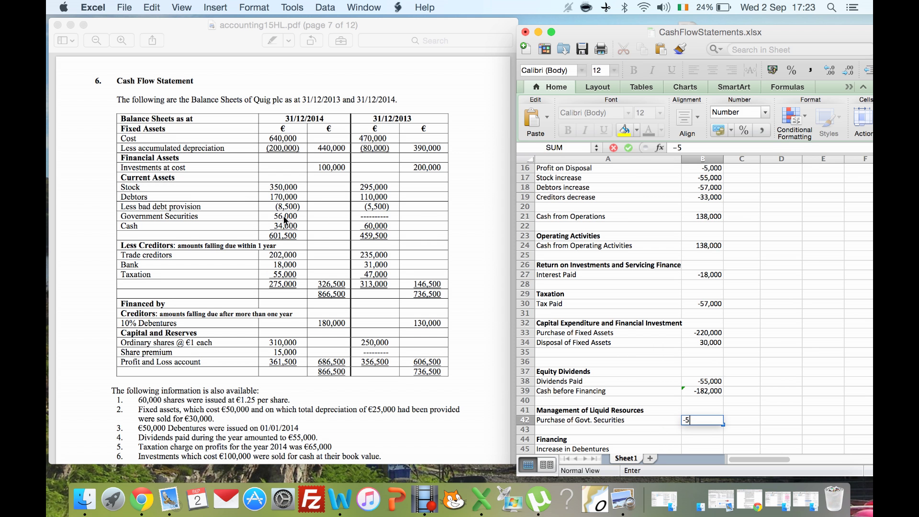
{"action": "key", "text": "Return"}
{"action": "key", "text": "Return"}
{"action": "key", "text": "Return"}
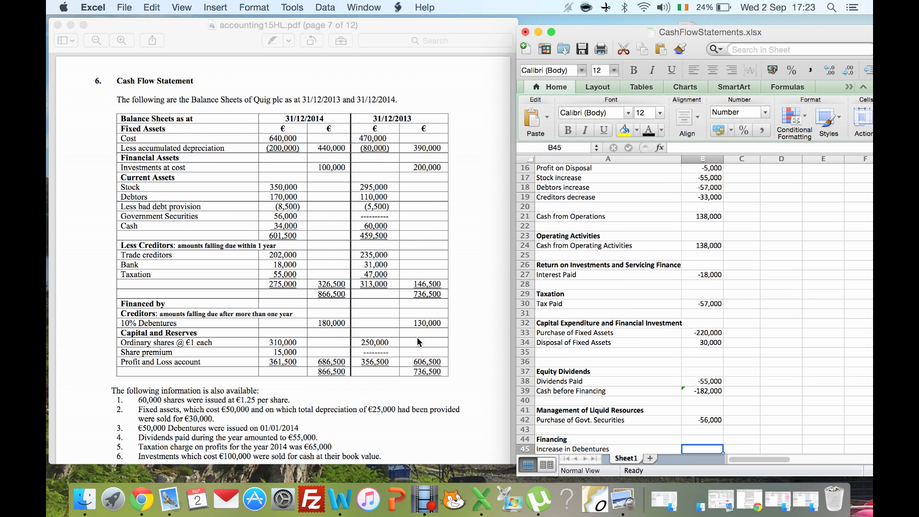
- Enter 50,000 as the Increase in Debentures in the Financing section
{"action": "type", "text": "5000"}
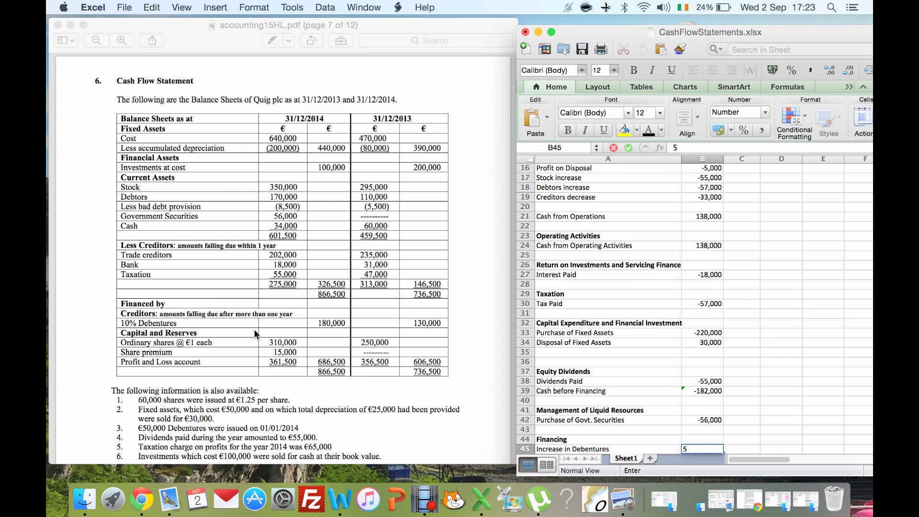
{"action": "key", "text": "BackSpace"}
{"action": "key", "text": "BackSpace"}
{"action": "key", "text": "BackSpace"}
{"action": "key", "text": "BackSpace"}
{"action": "type", "text": "50,000"}
{"action": "key", "text": "Return"}
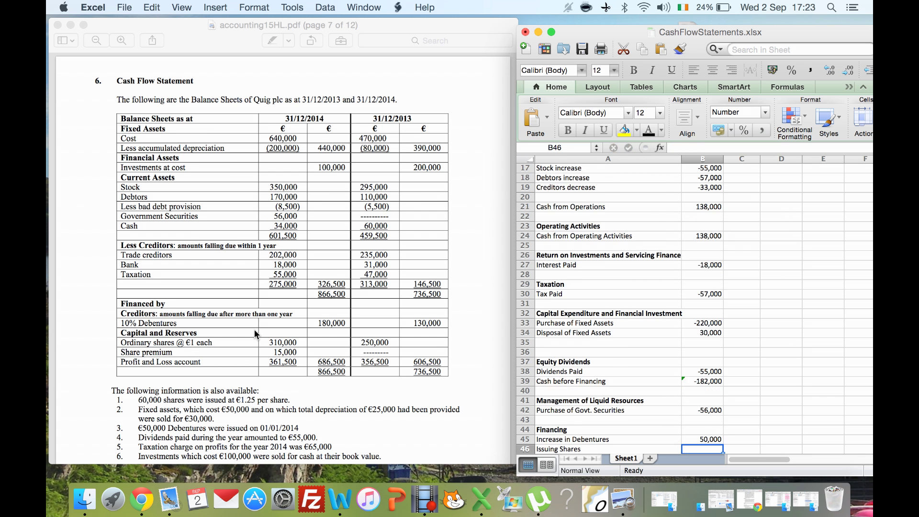
- Enter 75,000 as the Issuing Shares amount in the Financing section
{"action": "key", "text": "Return"}
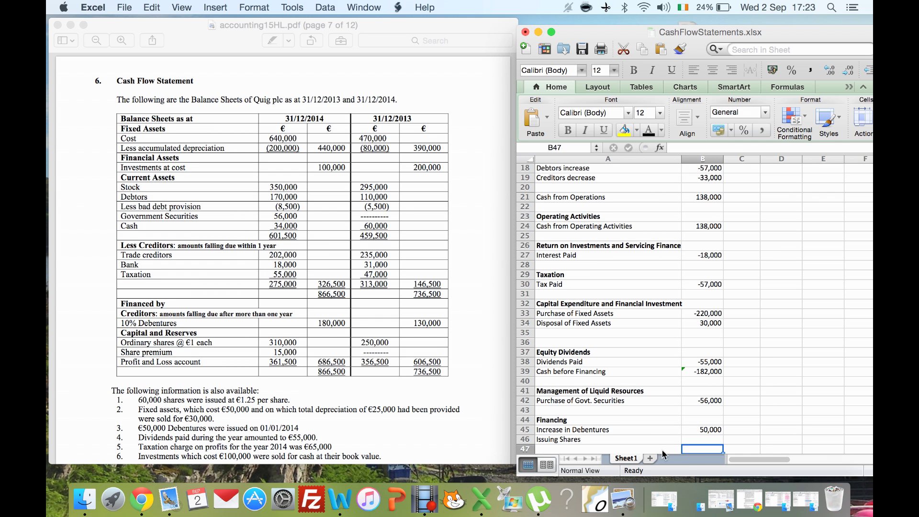
{"action": "key", "text": "Up"}
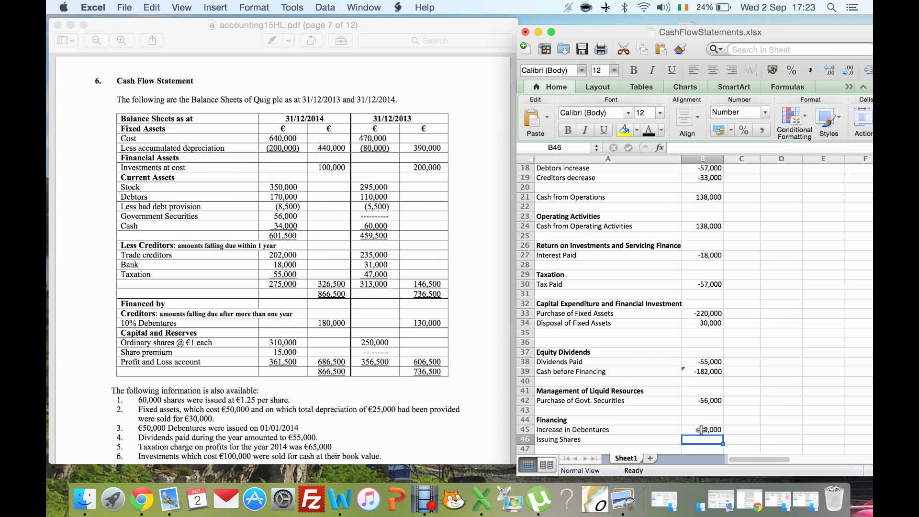
{"action": "type", "text": "75000"}
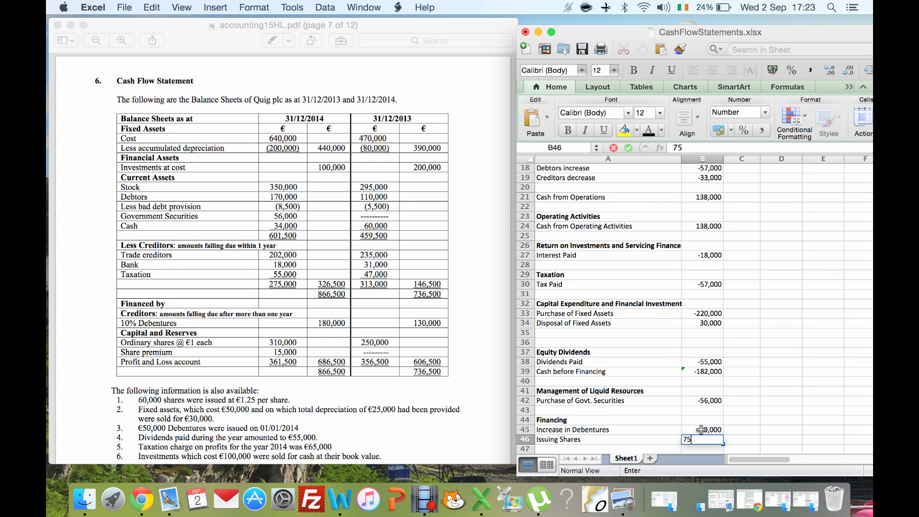
{"action": "key", "text": "Return"}
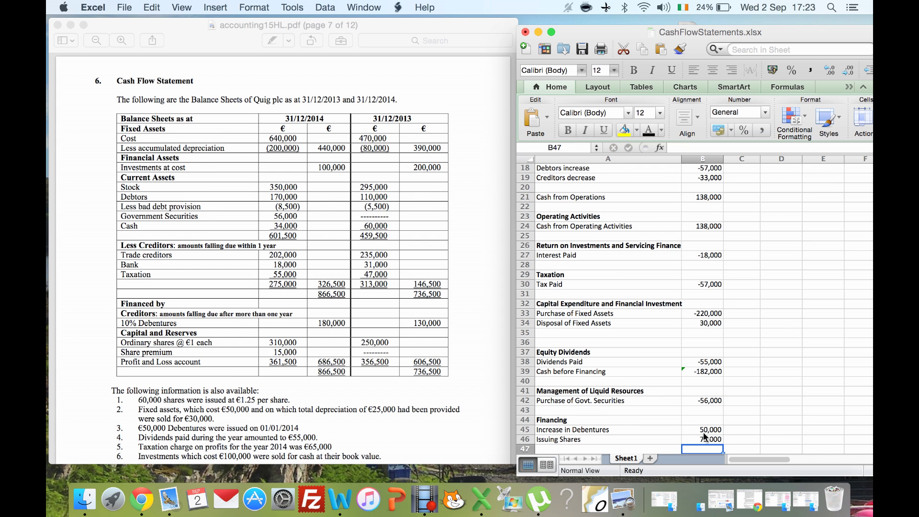
- Calculate the Increase in Cash in cell B48 as the sum of B39:B46
{"action": "scroll", "coordinate": [702, 432], "scroll_direction": "down", "scroll_amount": 3}
{"action": "left_click", "coordinate": [702, 432]}
{"action": "type", "text": "=sum"}
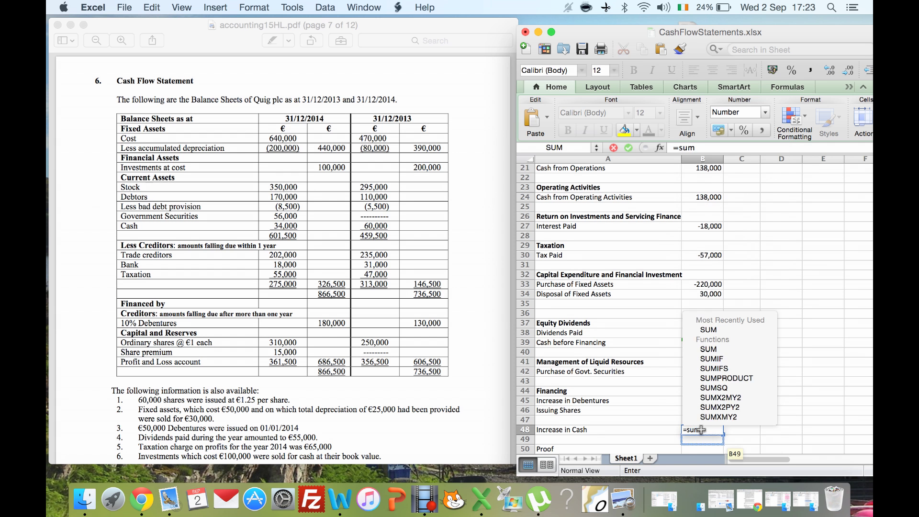
{"action": "type", "text": "("}
{"action": "key", "text": "Up"}
{"action": "key", "text": "Up"}
{"action": "key", "text": "Up"}
{"action": "key", "text": "Up"}
{"action": "key", "text": "Up"}
{"action": "key", "text": "Up"}
{"action": "key", "text": "Up"}
{"action": "key", "text": "Up"}
{"action": "key", "text": "Up"}
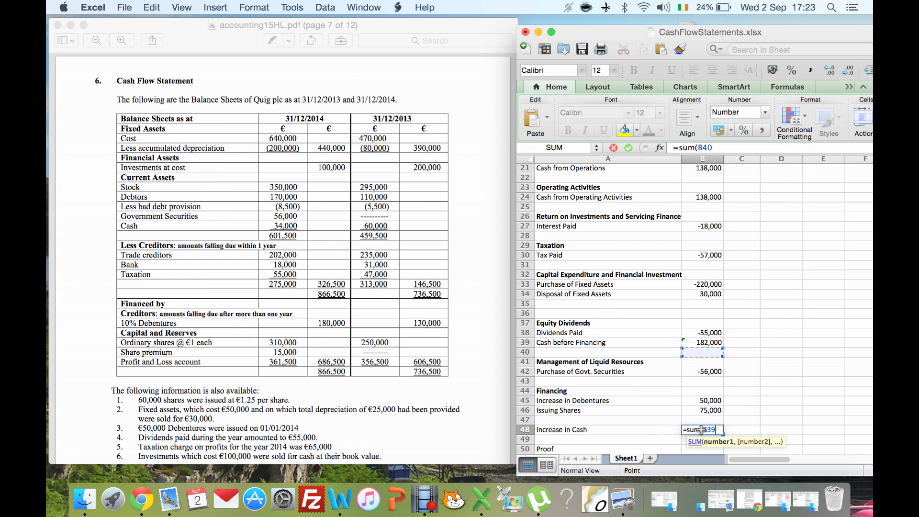
{"action": "key", "text": "shift+Down"}
{"action": "key", "text": "shift+Down"}
{"action": "key", "text": "shift+Down"}
{"action": "key", "text": "shift+Down"}
{"action": "key", "text": "shift+Down"}
{"action": "key", "text": "shift+Down"}
{"action": "key", "text": "shift+Down"}
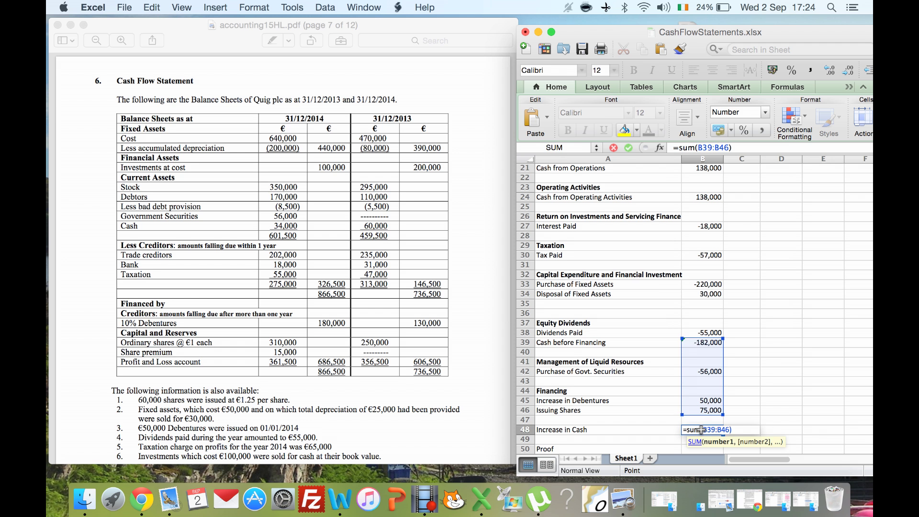
{"action": "key", "text": "Return"}
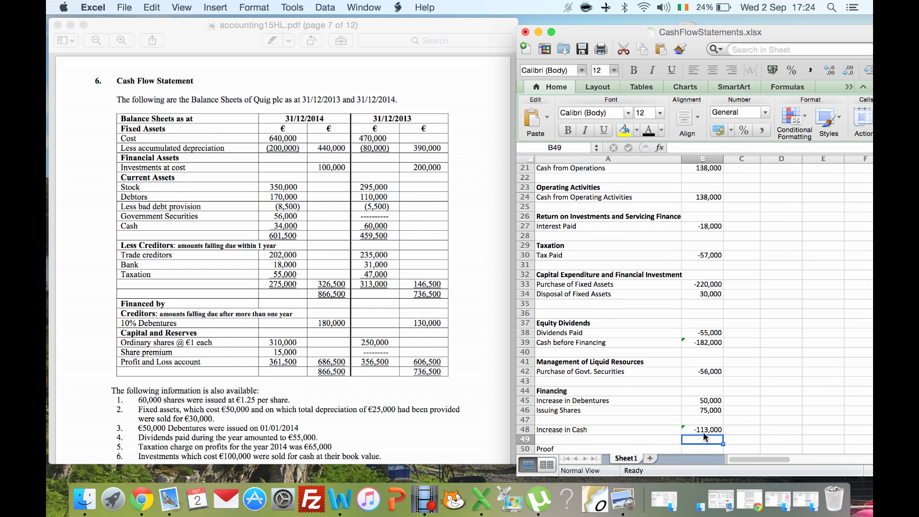
- Change the label in cell A48 to "Decrease in Cash"
{"action": "key", "text": "Up"}
{"action": "key", "text": "Left"}
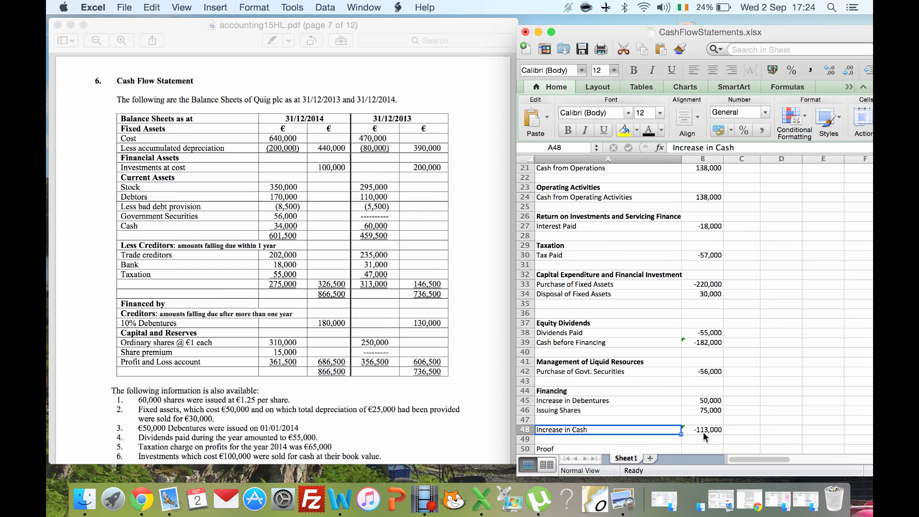
{"action": "left_click", "coordinate": [690, 147]}
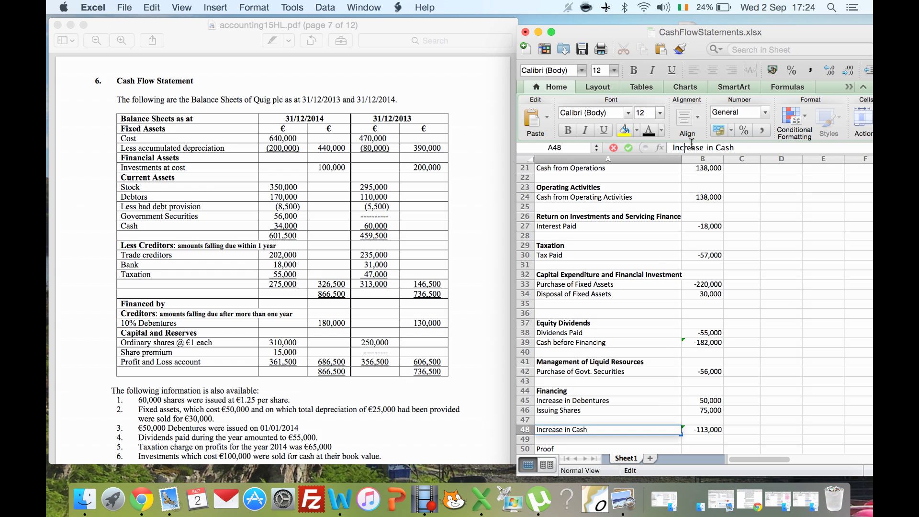
{"action": "key", "text": "BackSpace"}
{"action": "key", "text": "BackSpace"}
{"action": "type", "text": "De"}
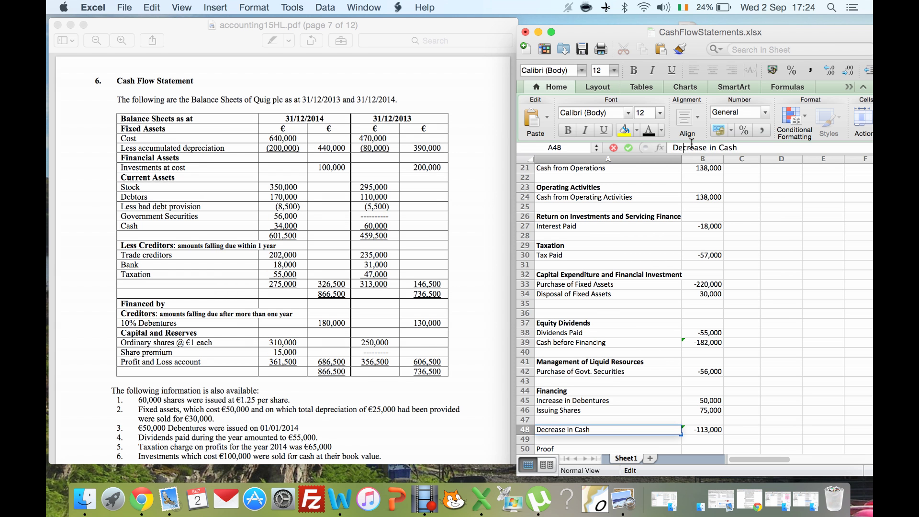
{"action": "key", "text": "Return"}
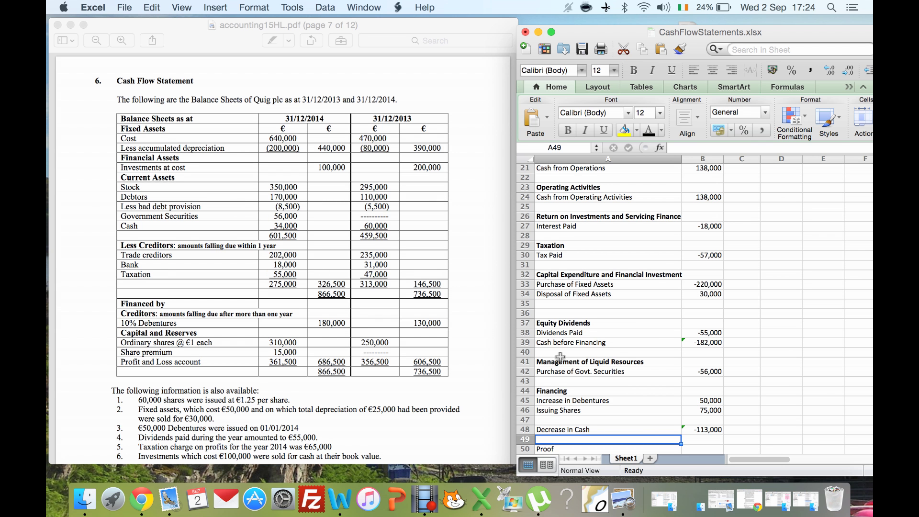
- Look through the Proof and Reconciliation of Net Cash to Movement in Net Debt sections below the cash flow statement
{"action": "key", "text": "Down"}
{"action": "scroll", "coordinate": [559, 356], "scroll_direction": "down", "scroll_amount": 3}
{"action": "key", "text": "Down"}
{"action": "key", "text": "Down"}
{"action": "key", "text": "Up"}
{"action": "key", "text": "Up"}
{"action": "key", "text": "Up"}
{"action": "key", "text": "Up"}
{"action": "key", "text": "Right"}
{"action": "key", "text": "Down"}
{"action": "key", "text": "Down"}
{"action": "key", "text": "Down"}
{"action": "key", "text": "Down"}
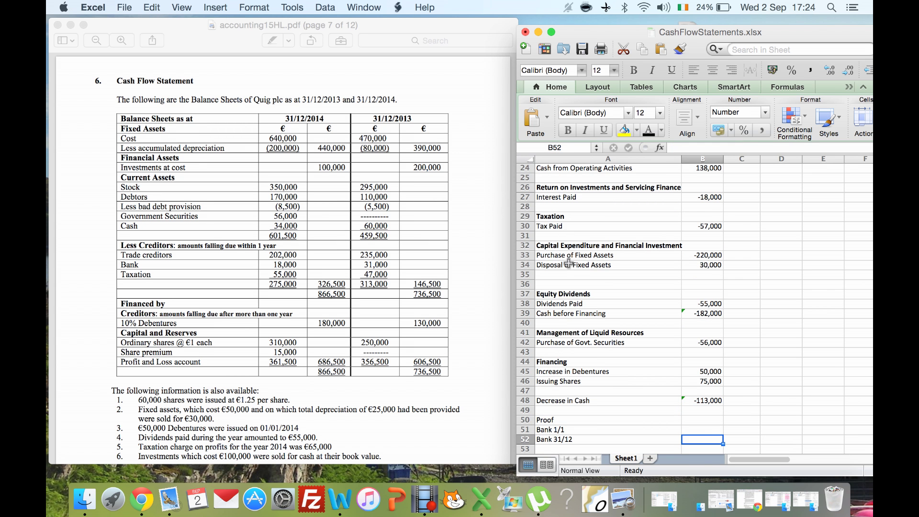
{"action": "key", "text": "Down"}
{"action": "key", "text": "Down"}
{"action": "key", "text": "Down"}
{"action": "key", "text": "Down"}
{"action": "key", "text": "Down"}
{"action": "key", "text": "Down"}
{"action": "key", "text": "Down"}
{"action": "key", "text": "Down"}
{"action": "key", "text": "Down"}
{"action": "key", "text": "Down"}
{"action": "key", "text": "Down"}
{"action": "key", "text": "Down"}
{"action": "key", "text": "Down"}
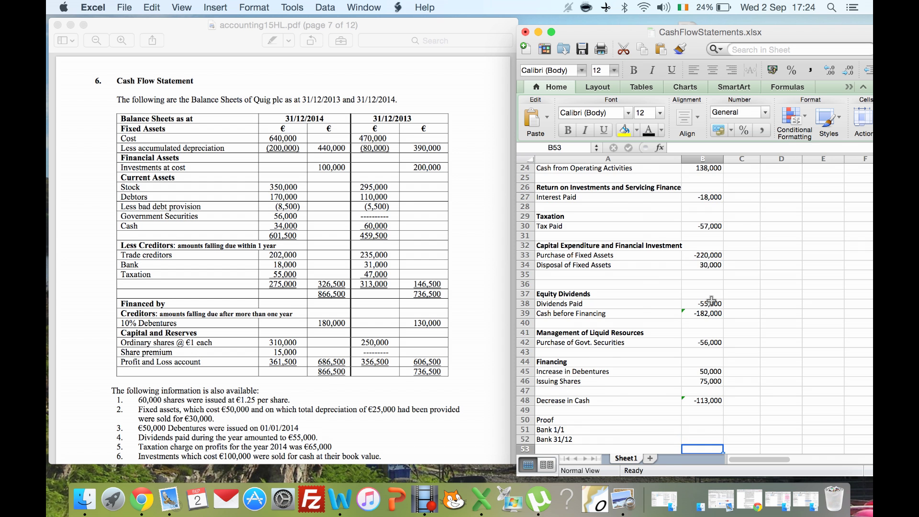
{"action": "key", "text": "Down"}
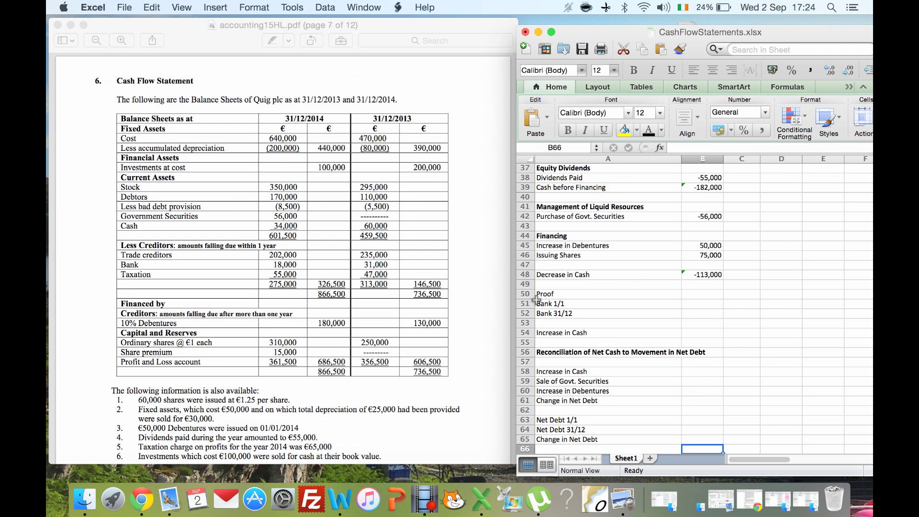
- Rename the two bank labels in the Proof section as "Cash and Bank 1/1" and "Cash and Bank 31/12"
{"action": "left_click", "coordinate": [693, 300]}
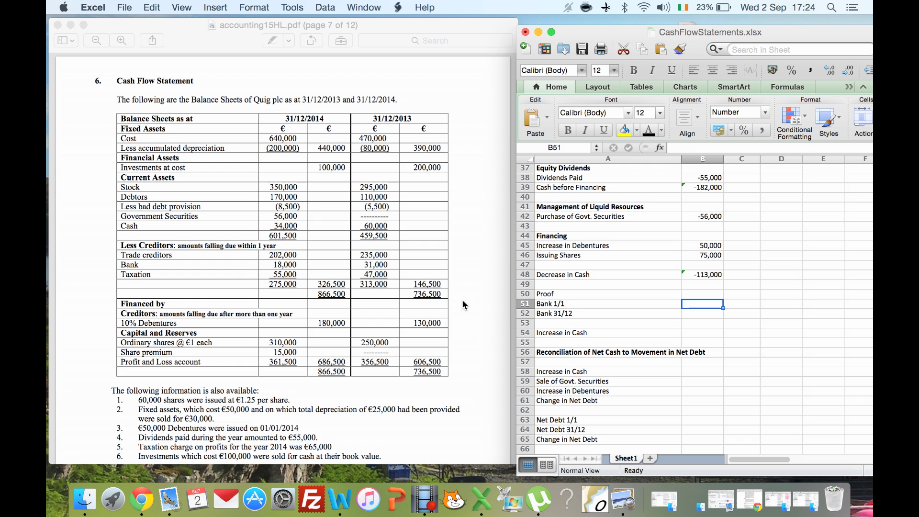
{"action": "left_click", "coordinate": [544, 300]}
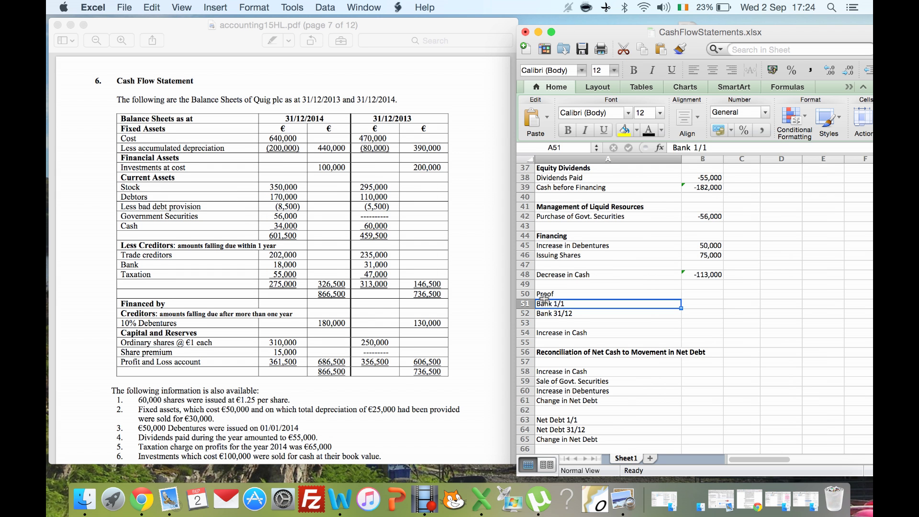
{"action": "left_click", "coordinate": [669, 139]}
{"action": "type", "text": "Cash a"}
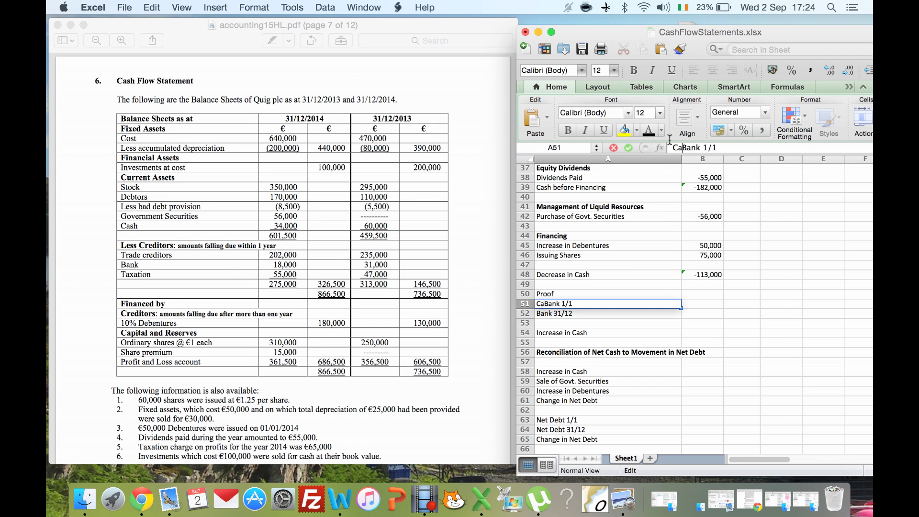
{"action": "type", "text": "nd"}
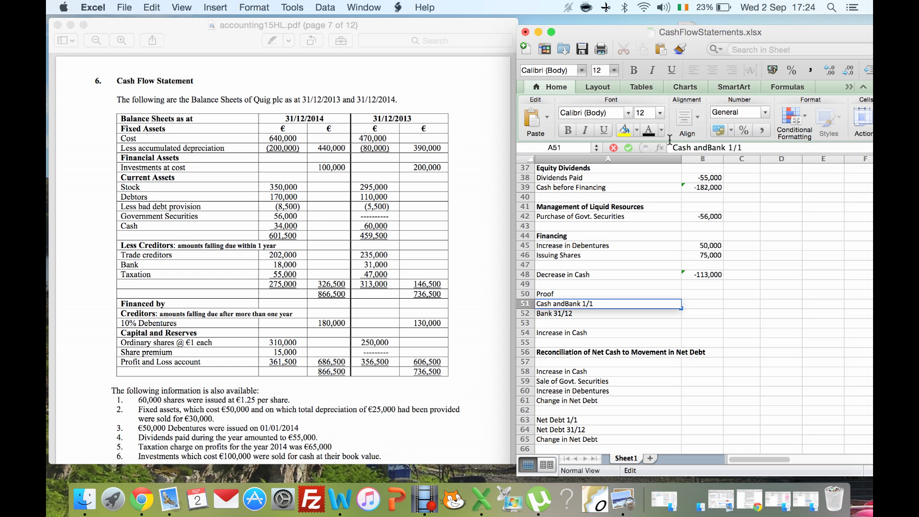
{"action": "key", "text": "Return"}
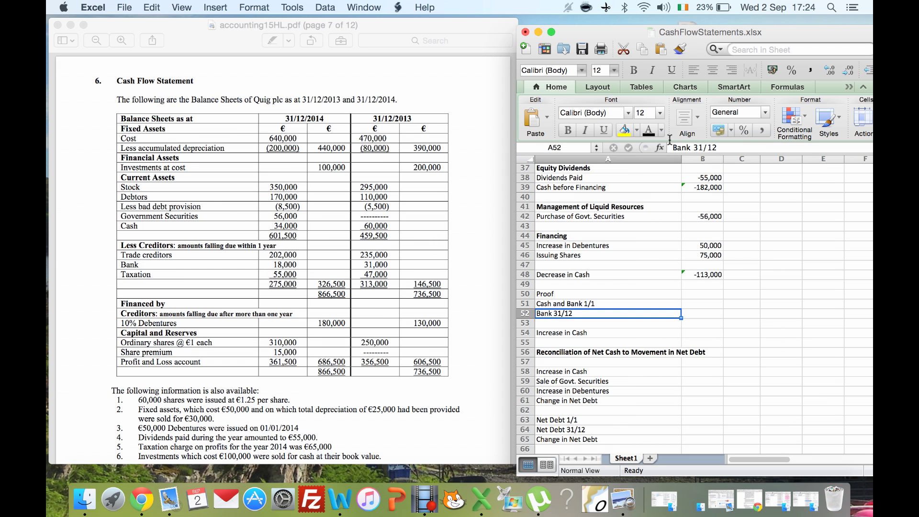
{"action": "left_click", "coordinate": [683, 144]}
{"action": "type", "text": "Cash and"}
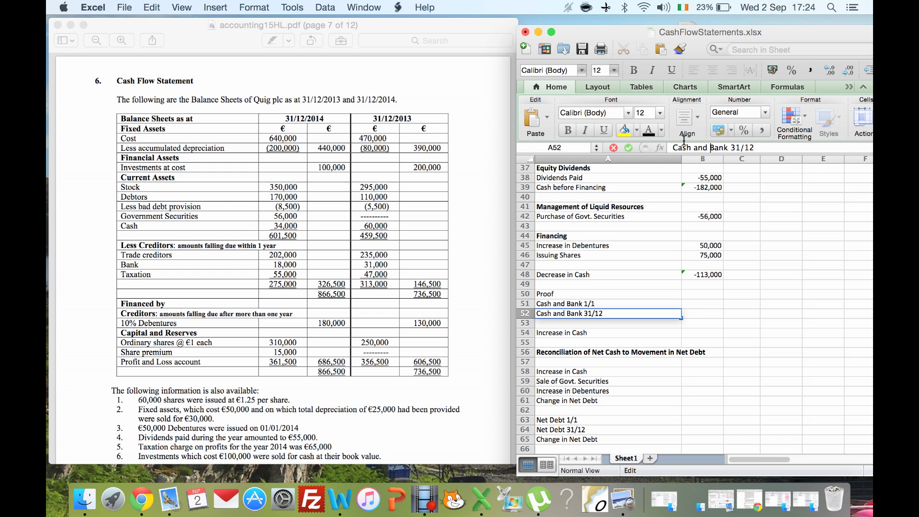
{"action": "key", "text": "Return"}
{"action": "key", "text": "Up"}
{"action": "key", "text": "Up"}
{"action": "key", "text": "Right"}
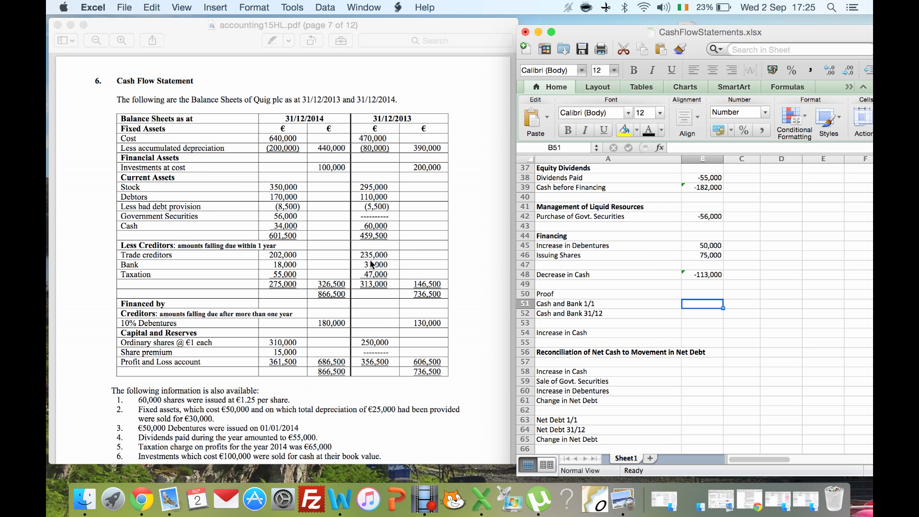
{"action": "type", "text": "29000"}
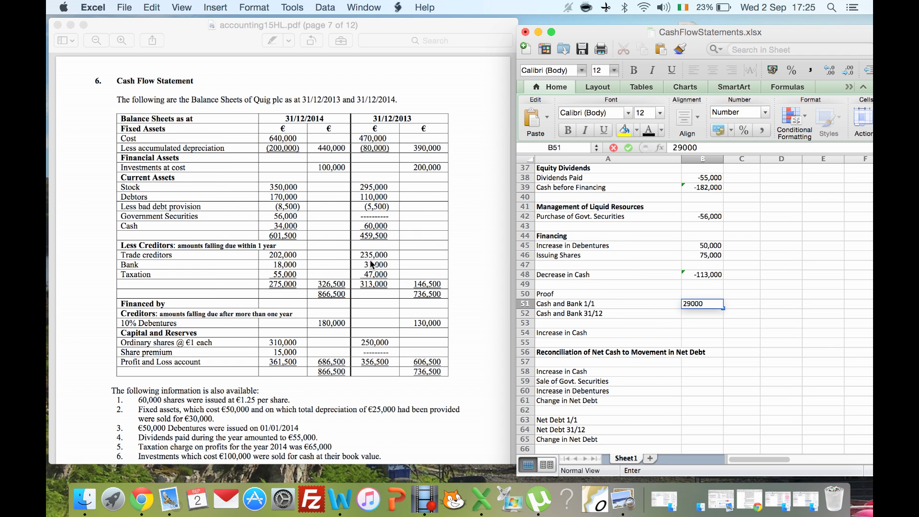
{"action": "key", "text": "Return"}
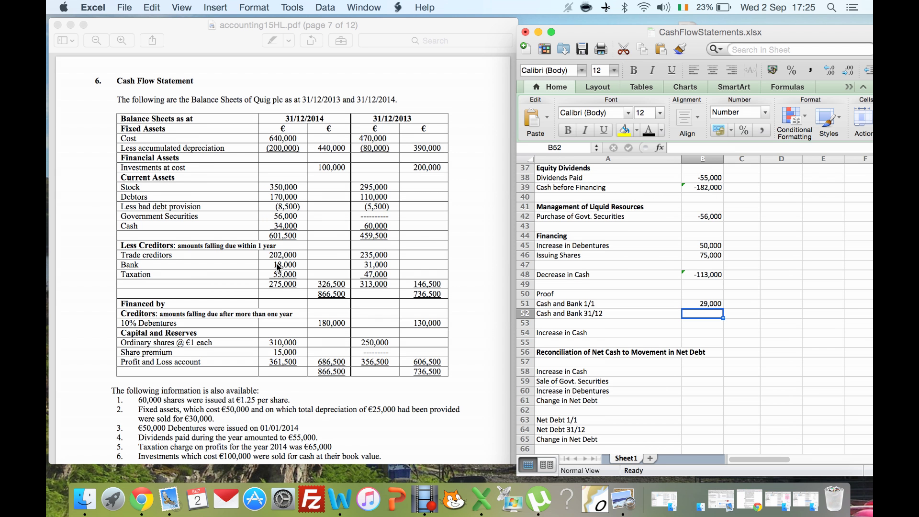
{"action": "type", "text": "=34000-18000"}
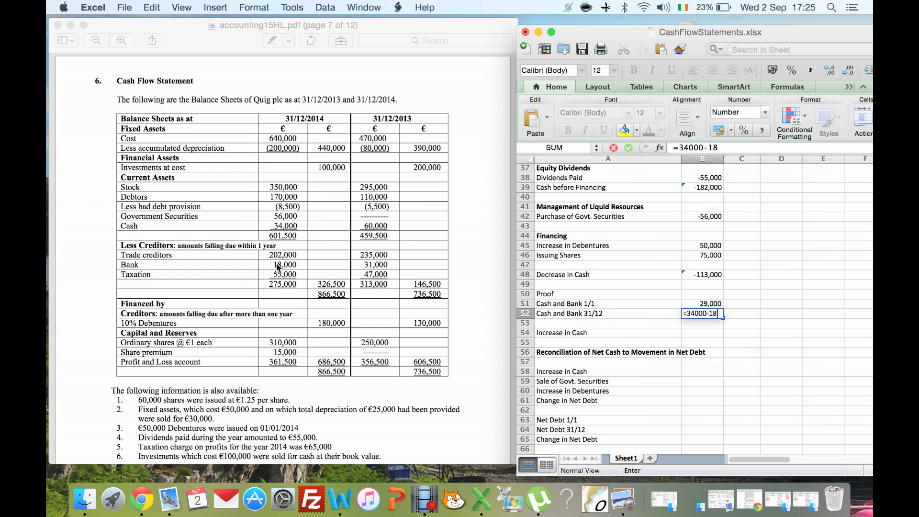
{"action": "key", "text": "Return"}
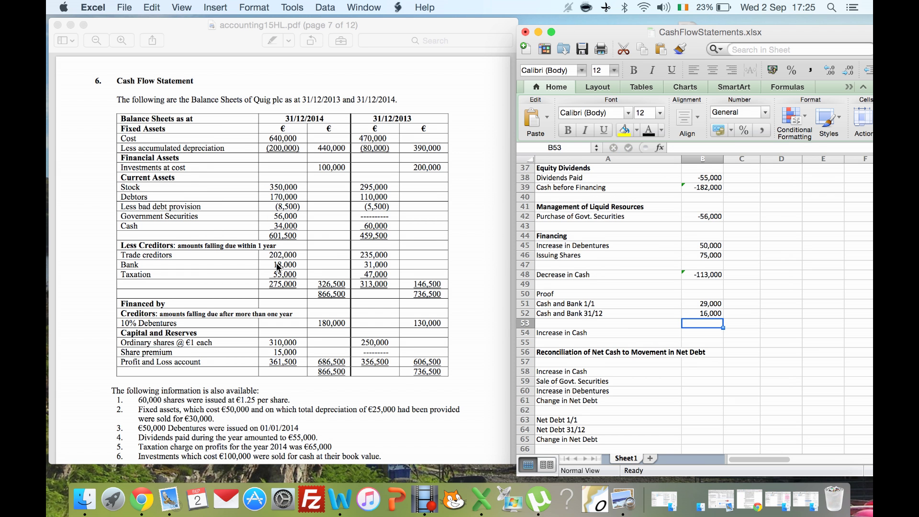
- Change the Proof section's "Increase in Cash" label in cell A54 to "Decrease in Cash"
{"action": "key", "text": "Down"}
{"action": "key", "text": "Left"}
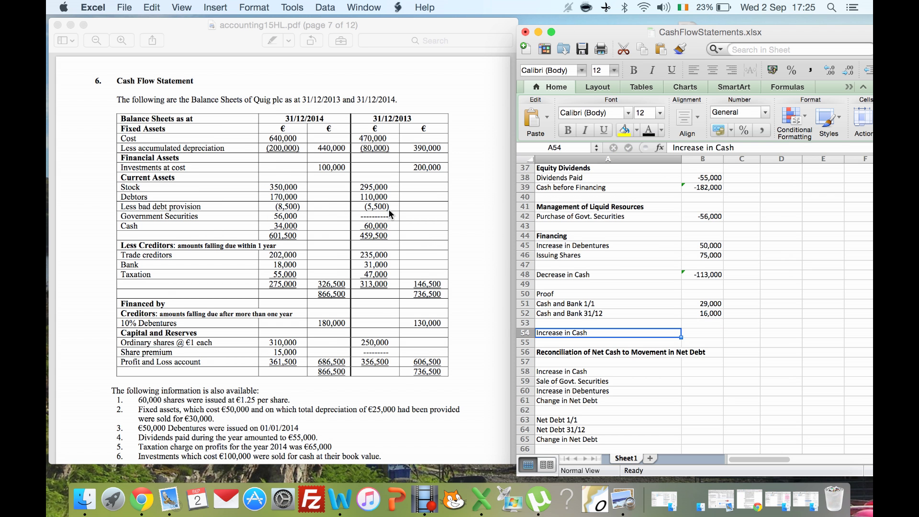
{"action": "left_click", "coordinate": [685, 143]}
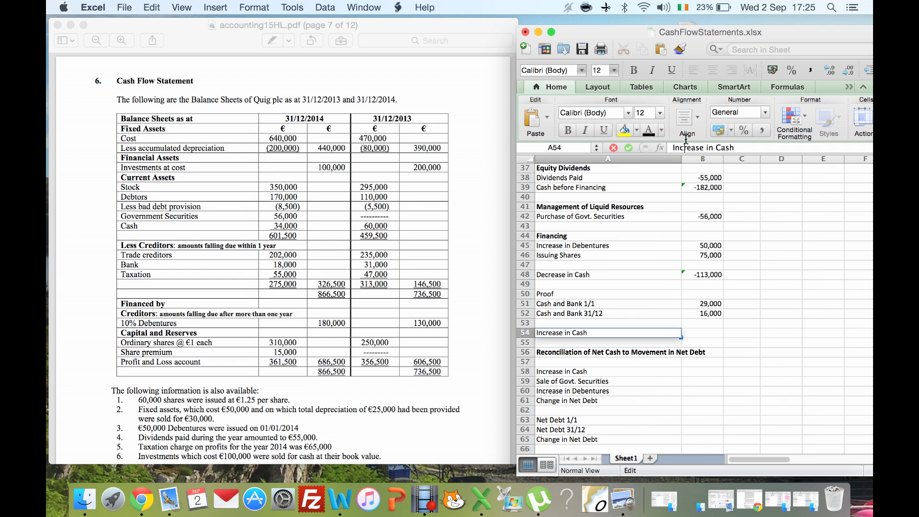
{"action": "key", "text": "BackSpace"}
{"action": "key", "text": "BackSpace"}
{"action": "type", "text": "De"}
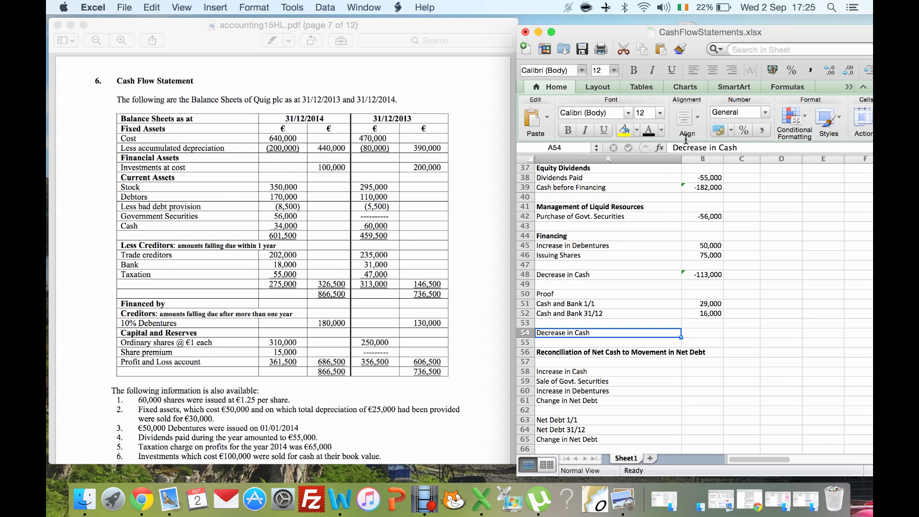
- Calculate the Proof section's Decrease in Cash in cell B54 with the formula =B52-B51
{"action": "key", "text": "Tab"}
{"action": "type", "text": "="}
{"action": "key", "text": "Up"}
{"action": "key", "text": "Up"}
{"action": "type", "text": "-"}
{"action": "key", "text": "Up"}
{"action": "key", "text": "Up"}
{"action": "key", "text": "Up"}
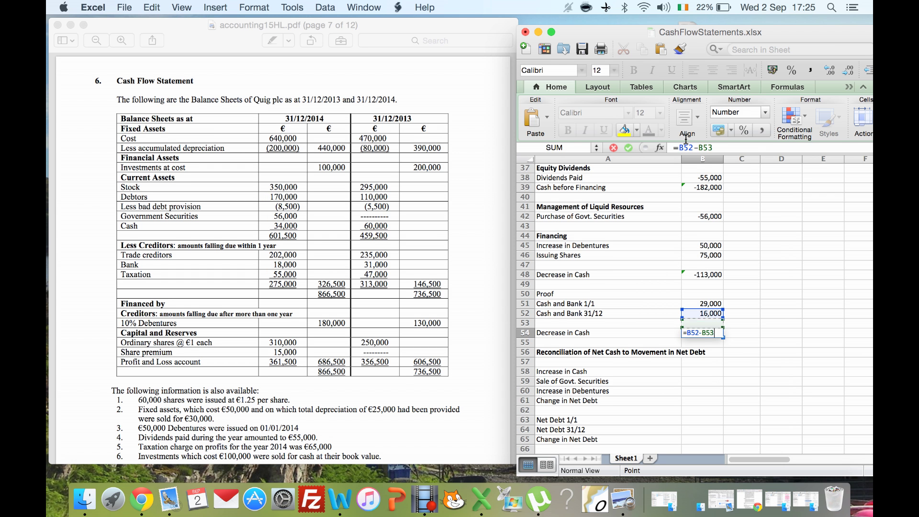
{"action": "key", "text": "Return"}
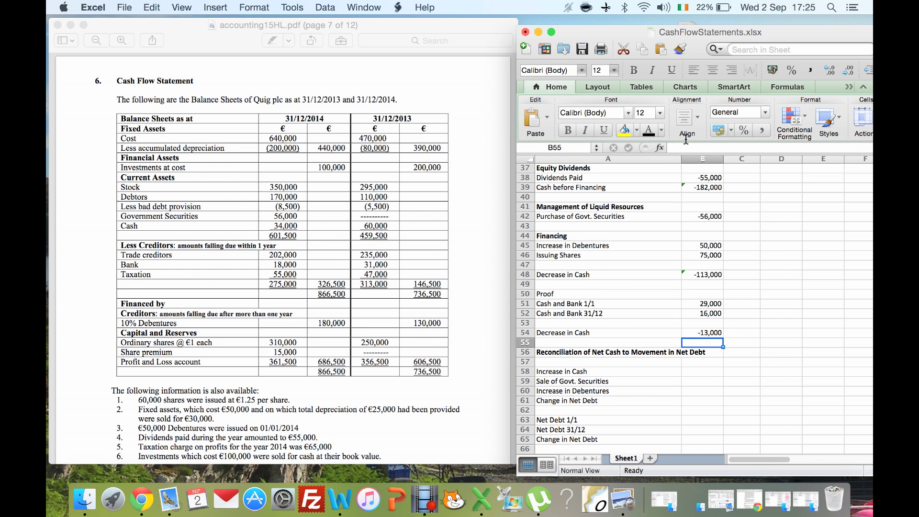
- Compare the Decrease in Cash below the Financing section with the Decrease in Cash in the Proof section, including the Financing entries
{"action": "key", "text": "Up"}
{"action": "key", "text": "Up"}
{"action": "key", "text": "Up"}
{"action": "key", "text": "Up"}
{"action": "key", "text": "Up"}
{"action": "key", "text": "Up"}
{"action": "key", "text": "Up"}
{"action": "key", "text": "Up"}
{"action": "key", "text": "Up"}
{"action": "key", "text": "Up"}
{"action": "key", "text": "Up"}
{"action": "key", "text": "Up"}
{"action": "key", "text": "Down"}
{"action": "key", "text": "Down"}
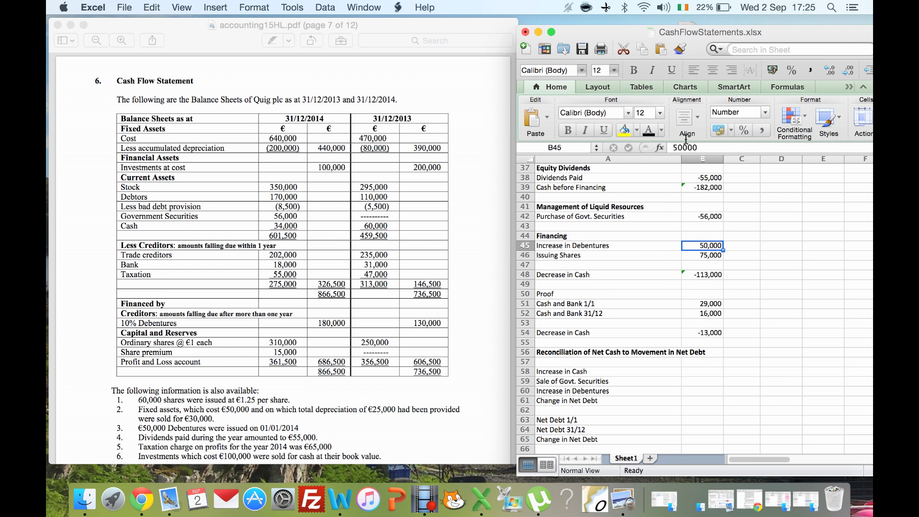
{"action": "key", "text": "Down"}
{"action": "key", "text": "Down"}
{"action": "key", "text": "Down"}
{"action": "key", "text": "Down"}
{"action": "key", "text": "Down"}
{"action": "key", "text": "Down"}
{"action": "key", "text": "Down"}
{"action": "key", "text": "Down"}
{"action": "key", "text": "Down"}
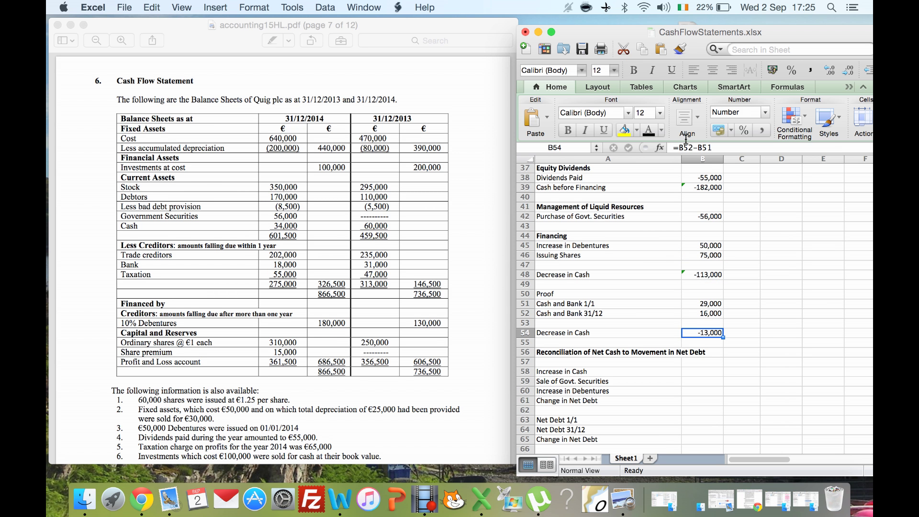
{"action": "key", "text": "Right"}
{"action": "key", "text": "Right"}
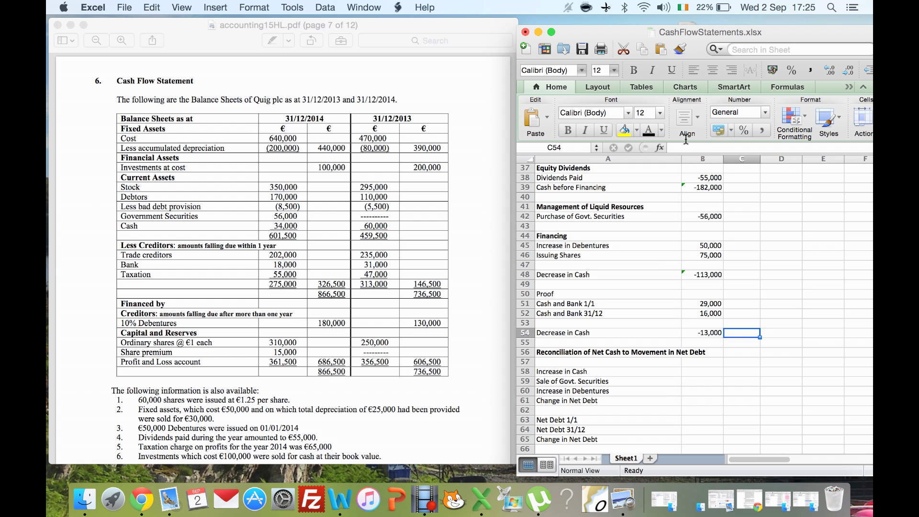
- Check the Fixed Assets and Prov Dep FA working accounts in rows 2 and 5 against the balance sheet figures
{"action": "key", "text": "Up"}
{"action": "key", "text": "Up"}
{"action": "key", "text": "Up"}
{"action": "key", "text": "Up"}
{"action": "key", "text": "Up"}
{"action": "key", "text": "Up"}
{"action": "key", "text": "Up"}
{"action": "key", "text": "Up"}
{"action": "key", "text": "Up"}
{"action": "key", "text": "Up"}
{"action": "key", "text": "Up"}
{"action": "key", "text": "Up"}
{"action": "key", "text": "Up"}
{"action": "key", "text": "Up"}
{"action": "key", "text": "Up"}
{"action": "key", "text": "Up"}
{"action": "key", "text": "Up"}
{"action": "key", "text": "Up"}
{"action": "key", "text": "Up"}
{"action": "key", "text": "Up"}
{"action": "key", "text": "Up"}
{"action": "key", "text": "Up"}
{"action": "key", "text": "Up"}
{"action": "key", "text": "Up"}
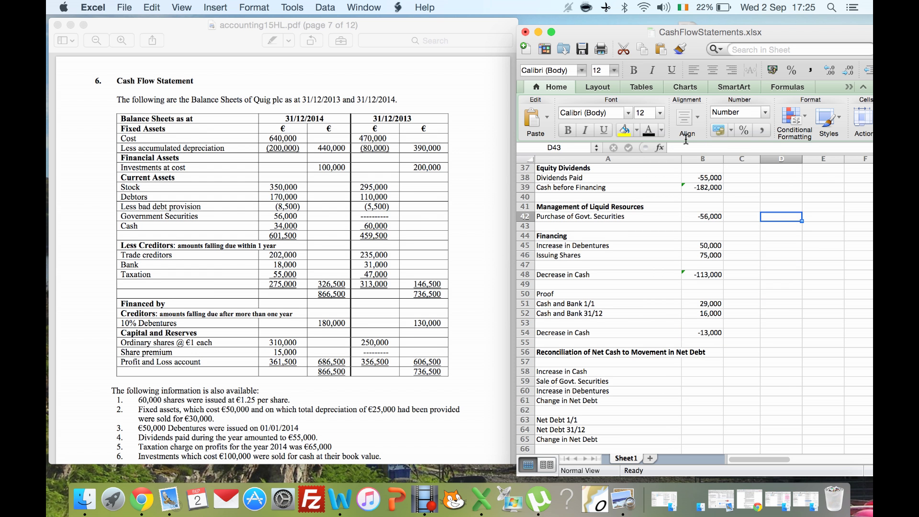
{"action": "key", "text": "Up"}
{"action": "key", "text": "Up"}
{"action": "key", "text": "Up"}
{"action": "key", "text": "Up"}
{"action": "key", "text": "Up"}
{"action": "key", "text": "Up"}
{"action": "key", "text": "Up"}
{"action": "key", "text": "Up"}
{"action": "key", "text": "Up"}
{"action": "key", "text": "Up"}
{"action": "key", "text": "Up"}
{"action": "key", "text": "Up"}
{"action": "key", "text": "Up"}
{"action": "key", "text": "Up"}
{"action": "key", "text": "Up"}
{"action": "key", "text": "Up"}
{"action": "key", "text": "Up"}
{"action": "key", "text": "Up"}
{"action": "key", "text": "Up"}
{"action": "key", "text": "Up"}
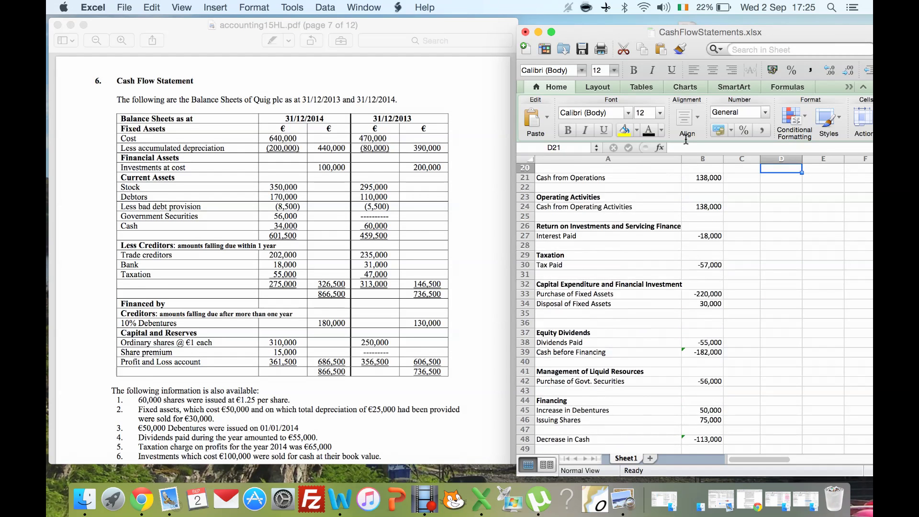
{"action": "key", "text": "Right"}
{"action": "key", "text": "Right"}
{"action": "key", "text": "Right"}
{"action": "key", "text": "Right"}
{"action": "key", "text": "Right"}
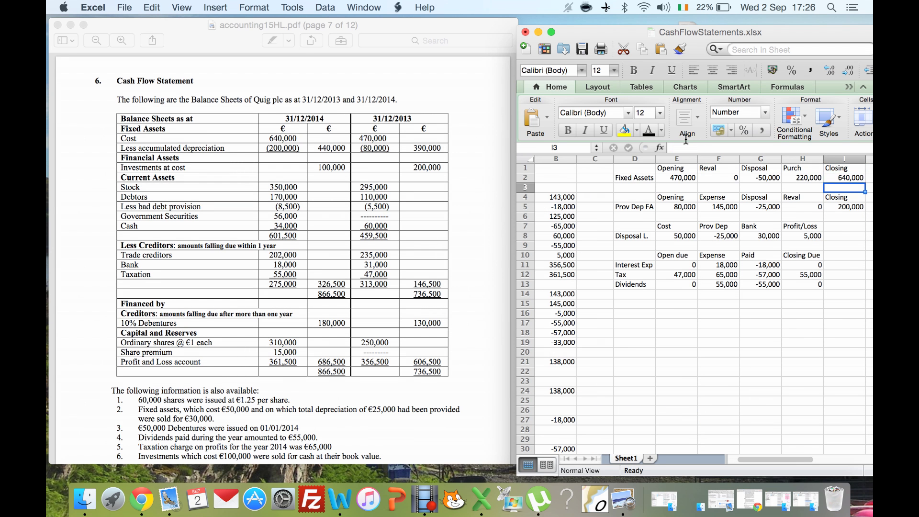
{"action": "key", "text": "Left"}
{"action": "key", "text": "Left"}
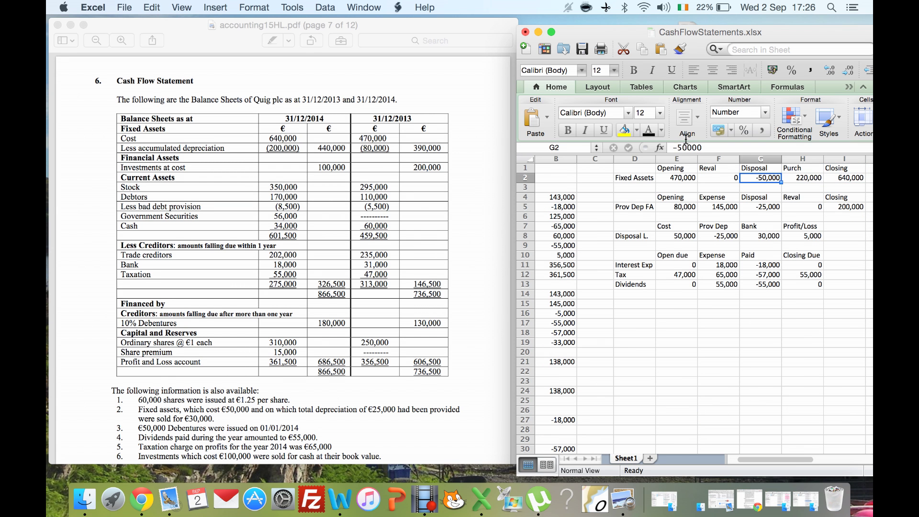
{"action": "key", "text": "Right"}
{"action": "key", "text": "Right"}
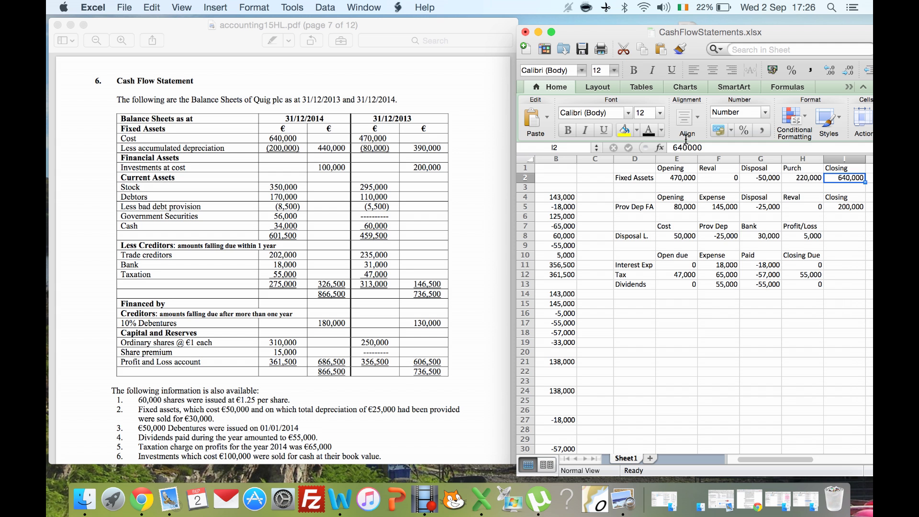
{"action": "key", "text": "Left"}
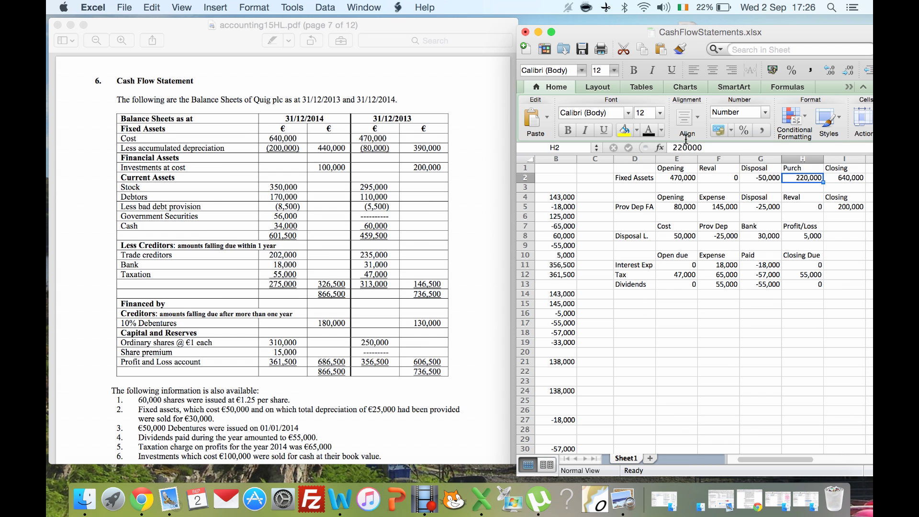
{"action": "key", "text": "Down"}
{"action": "key", "text": "Down"}
{"action": "key", "text": "Down"}
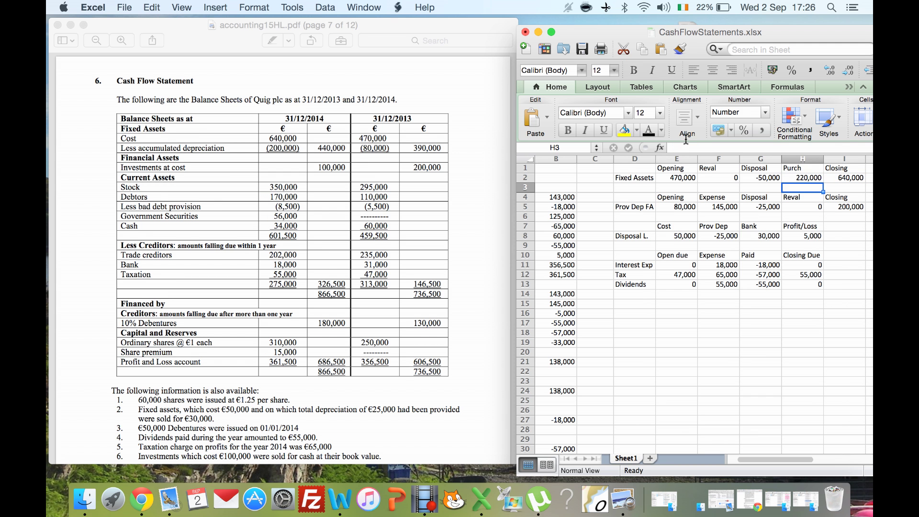
{"action": "key", "text": "Right"}
{"action": "key", "text": "Left"}
{"action": "key", "text": "Left"}
{"action": "key", "text": "Left"}
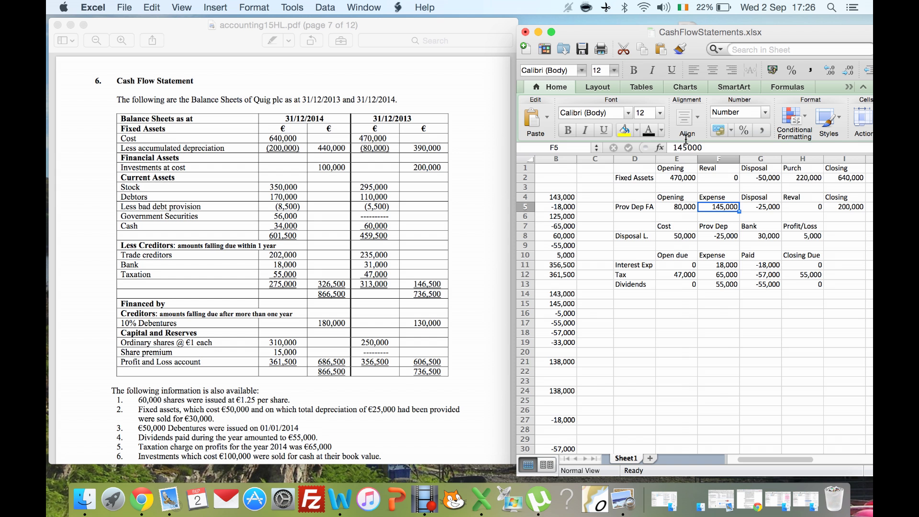
- Review the Abridged Profit and Loss Statement from Operating Profit and interest down to the profit and loss balances
{"action": "key", "text": "Left"}
{"action": "key", "text": "Left"}
{"action": "key", "text": "Left"}
{"action": "key", "text": "Left"}
{"action": "key", "text": "Left"}
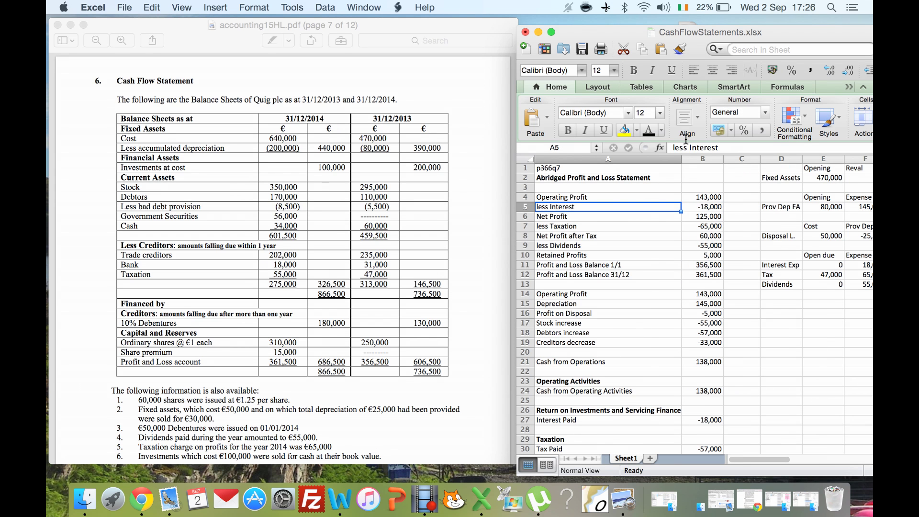
{"action": "key", "text": "Down"}
{"action": "key", "text": "Down"}
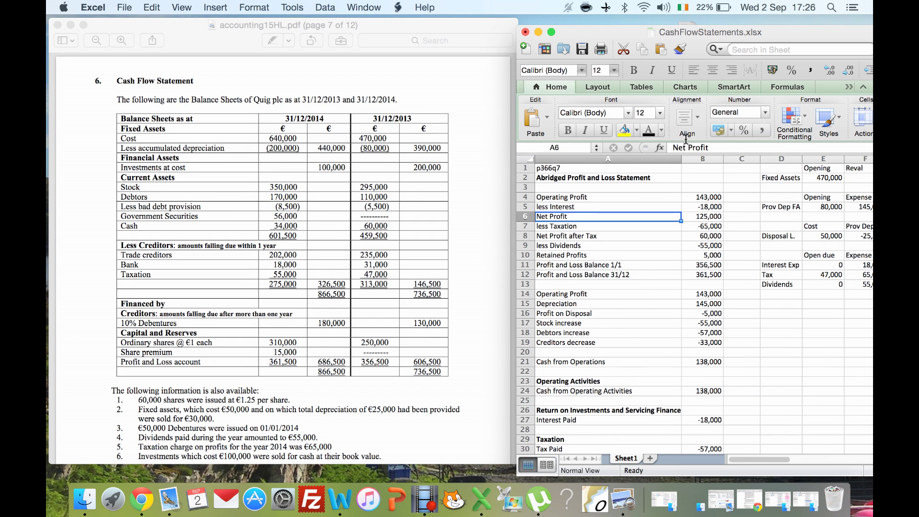
{"action": "key", "text": "Up"}
{"action": "key", "text": "Right"}
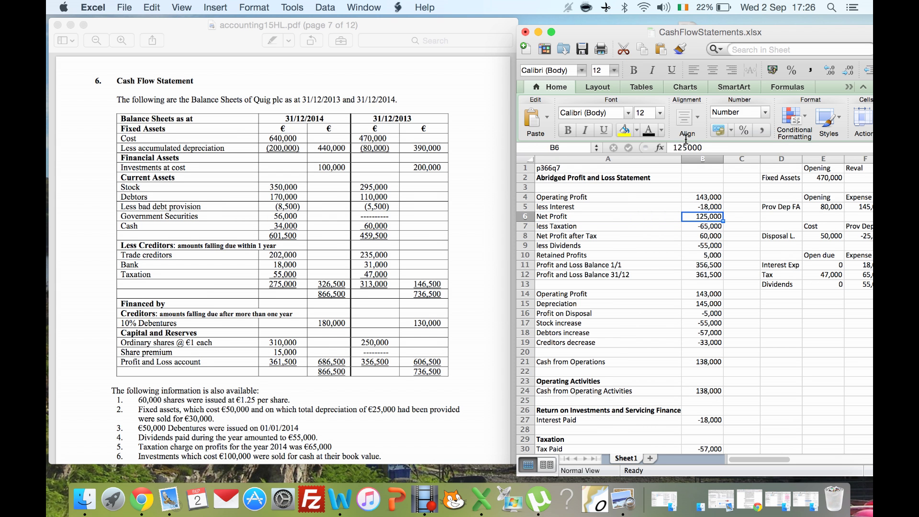
{"action": "key", "text": "Down"}
{"action": "key", "text": "Down"}
{"action": "key", "text": "Down"}
{"action": "key", "text": "Down"}
{"action": "key", "text": "Down"}
{"action": "key", "text": "Down"}
{"action": "key", "text": "Down"}
{"action": "key", "text": "Down"}
{"action": "key", "text": "Down"}
{"action": "key", "text": "Down"}
{"action": "key", "text": "Down"}
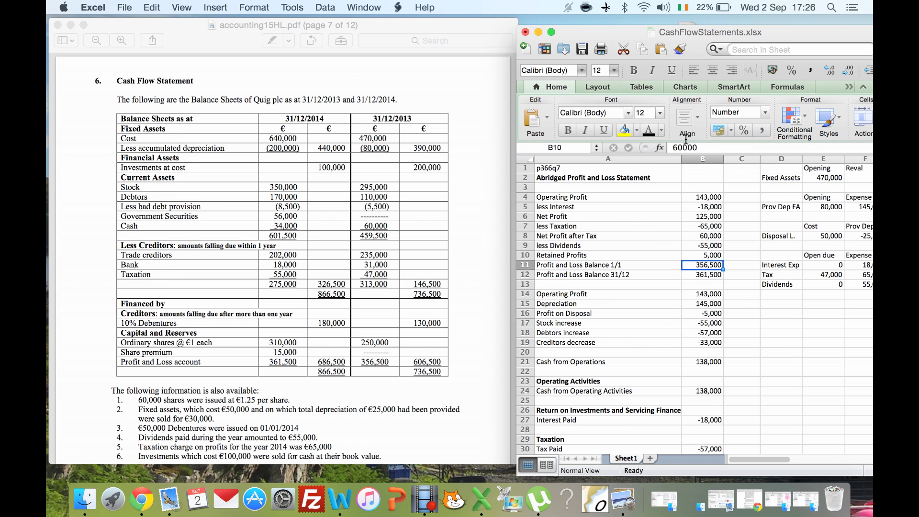
- Review the operating profit adjustments and the Cash from Operations formula in cell B21
{"action": "key", "text": "Down"}
{"action": "key", "text": "Down"}
{"action": "key", "text": "Down"}
{"action": "key", "text": "Down"}
{"action": "key", "text": "Down"}
{"action": "key", "text": "Down"}
{"action": "key", "text": "Down"}
{"action": "key", "text": "Down"}
{"action": "key", "text": "Down"}
{"action": "key", "text": "Down"}
{"action": "key", "text": "Down"}
{"action": "key", "text": "Down"}
{"action": "key", "text": "Down"}
{"action": "key", "text": "Down"}
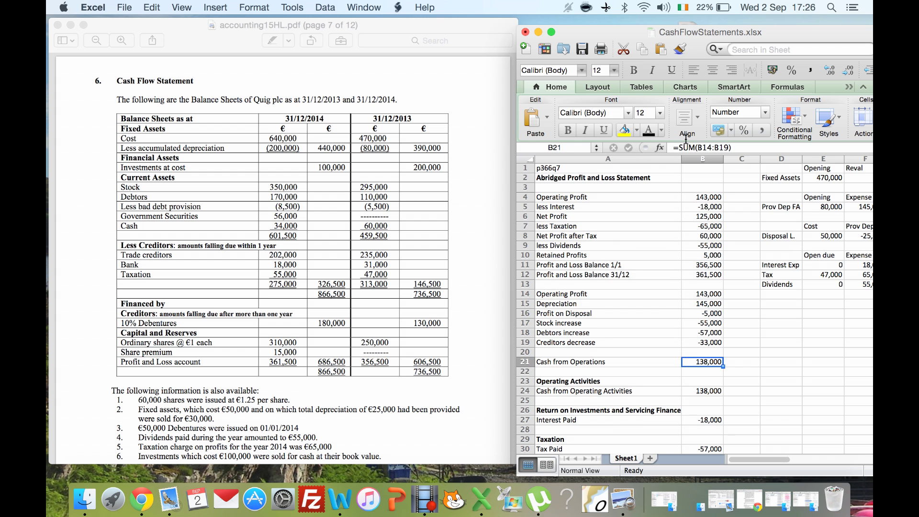
- Review the cash flow sections from Operating Activities through Financing and the Proof for the source of the cash discrepancy
{"action": "key", "text": "Down"}
{"action": "key", "text": "Down"}
{"action": "key", "text": "Down"}
{"action": "key", "text": "Down"}
{"action": "key", "text": "Down"}
{"action": "key", "text": "Down"}
{"action": "key", "text": "Down"}
{"action": "key", "text": "Down"}
{"action": "key", "text": "Down"}
{"action": "key", "text": "Down"}
{"action": "key", "text": "Down"}
{"action": "key", "text": "Down"}
{"action": "key", "text": "Down"}
{"action": "key", "text": "Down"}
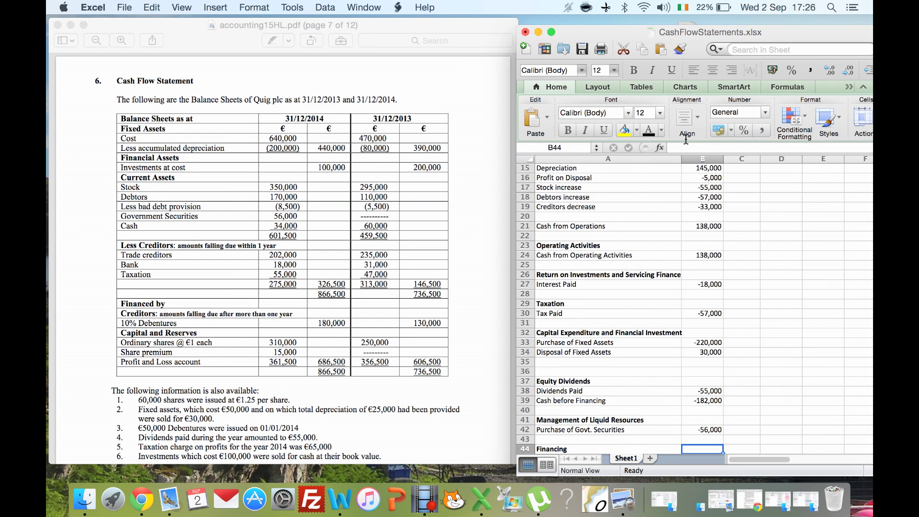
{"action": "key", "text": "Up"}
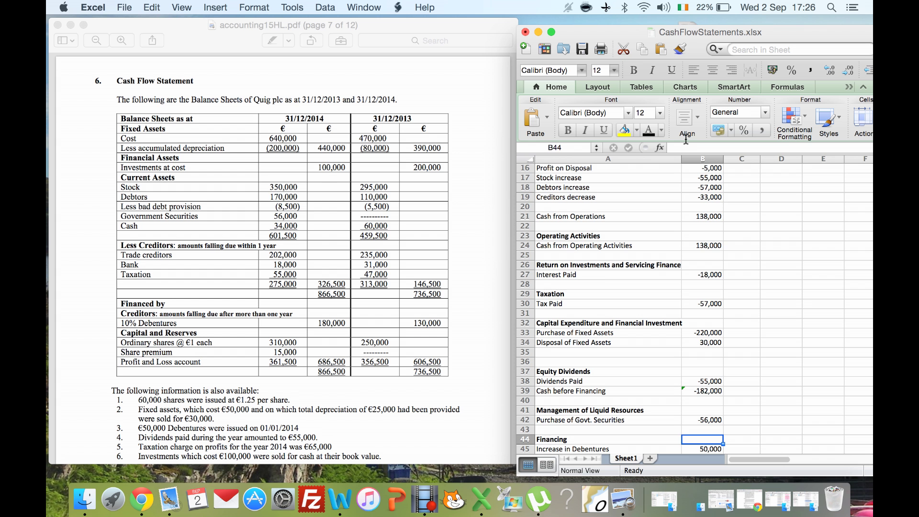
{"action": "key", "text": "Down"}
{"action": "key", "text": "Down"}
{"action": "key", "text": "Down"}
{"action": "key", "text": "Down"}
{"action": "key", "text": "Down"}
{"action": "key", "text": "Down"}
{"action": "key", "text": "Down"}
{"action": "key", "text": "Down"}
{"action": "key", "text": "Down"}
{"action": "key", "text": "Down"}
{"action": "key", "text": "Down"}
{"action": "key", "text": "Down"}
{"action": "key", "text": "Down"}
{"action": "key", "text": "Down"}
{"action": "key", "text": "Down"}
{"action": "key", "text": "Down"}
{"action": "key", "text": "Down"}
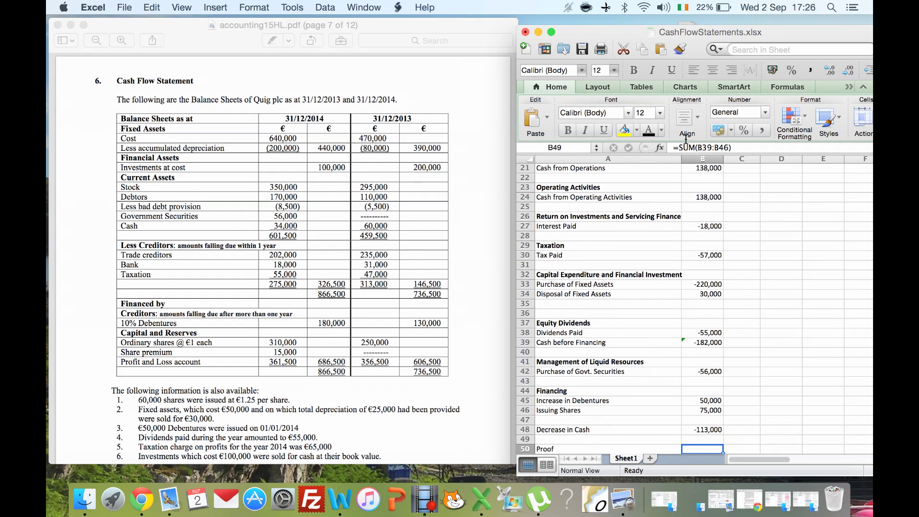
{"action": "key", "text": "Down"}
{"action": "key", "text": "Down"}
{"action": "key", "text": "Down"}
{"action": "key", "text": "Down"}
{"action": "key", "text": "Down"}
{"action": "key", "text": "Down"}
{"action": "key", "text": "Down"}
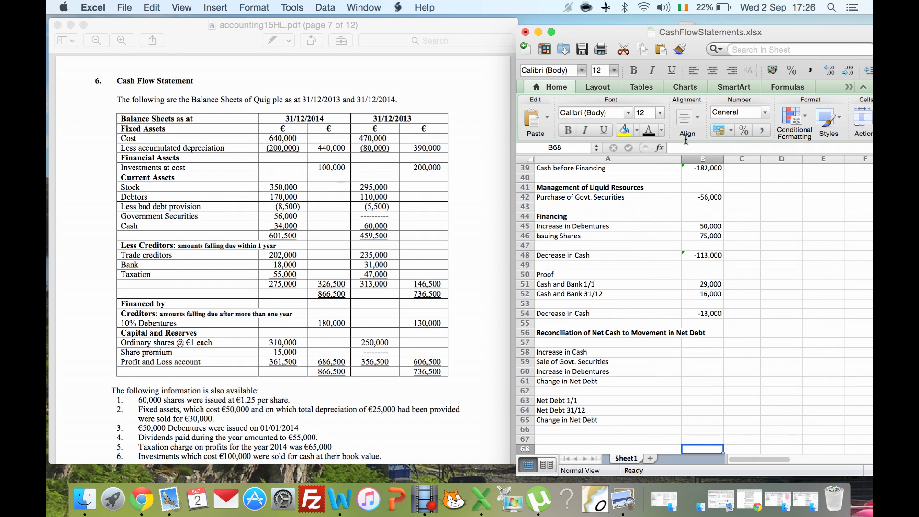
- Relabel A58 as Decrease in Cash and link B58 to the proof's cash decrease with =B54
{"action": "key", "text": "Up"}
{"action": "key", "text": "Up"}
{"action": "key", "text": "Up"}
{"action": "key", "text": "Up"}
{"action": "key", "text": "Up"}
{"action": "key", "text": "Up"}
{"action": "key", "text": "Up"}
{"action": "key", "text": "Up"}
{"action": "key", "text": "Up"}
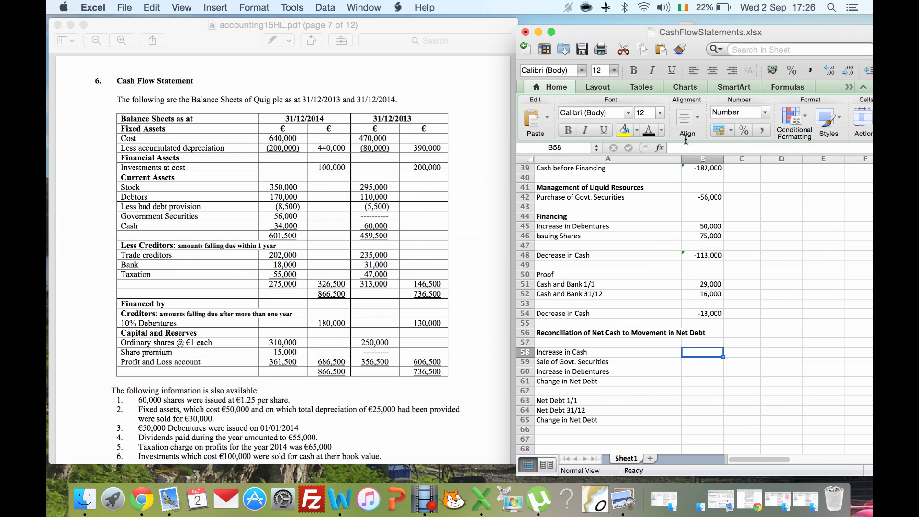
{"action": "key", "text": "Left"}
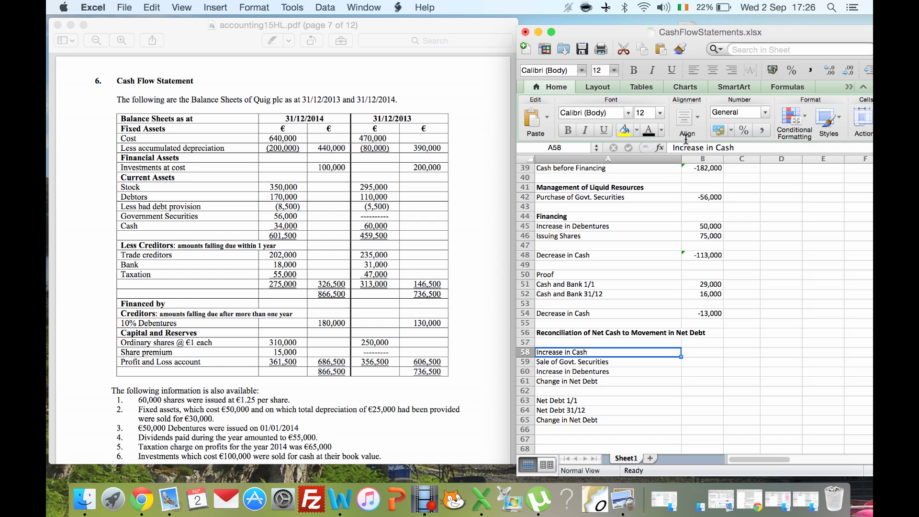
{"action": "type", "text": "Dex"}
{"action": "key", "text": "BackSpace"}
{"action": "type", "text": "crease in Cash"}
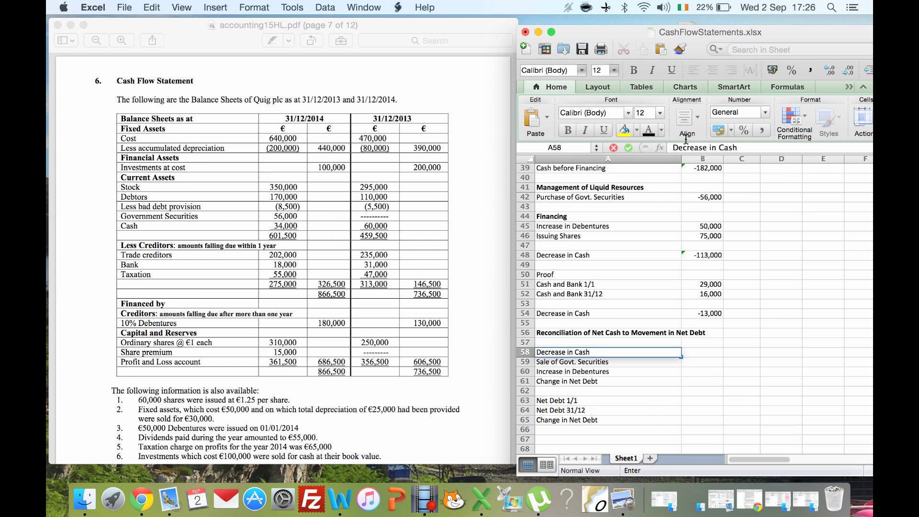
{"action": "key", "text": "Tab"}
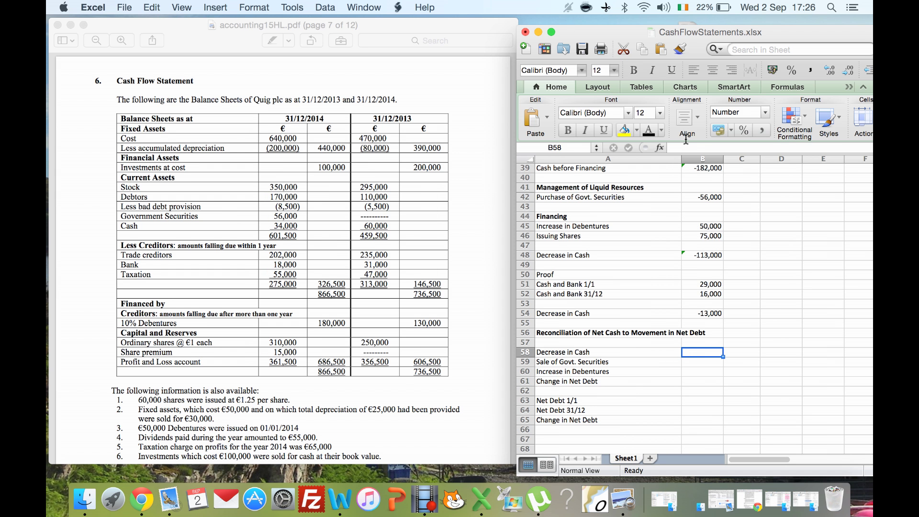
{"action": "type", "text": "=B54"}
{"action": "key", "text": "Return"}
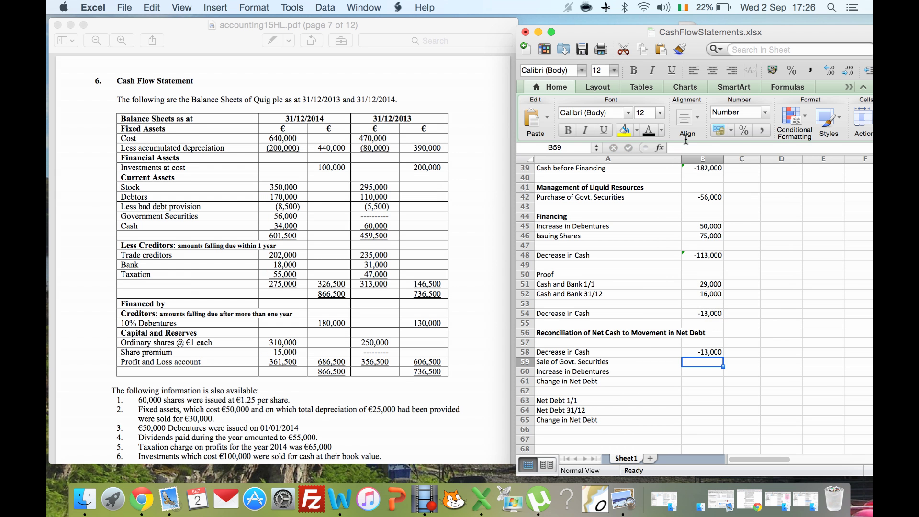
- Change the label in A59 to Purchase of Govt. Securities
{"action": "key", "text": "Left"}
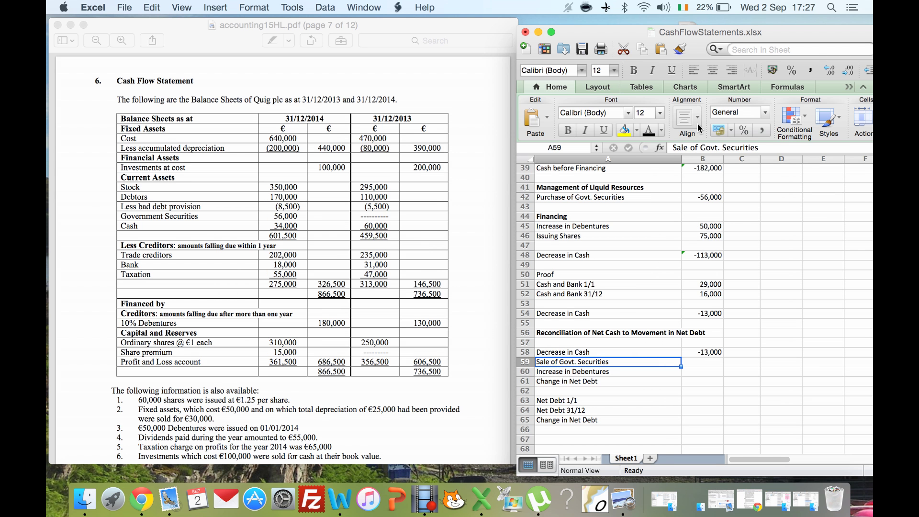
{"action": "left_click", "coordinate": [699, 145]}
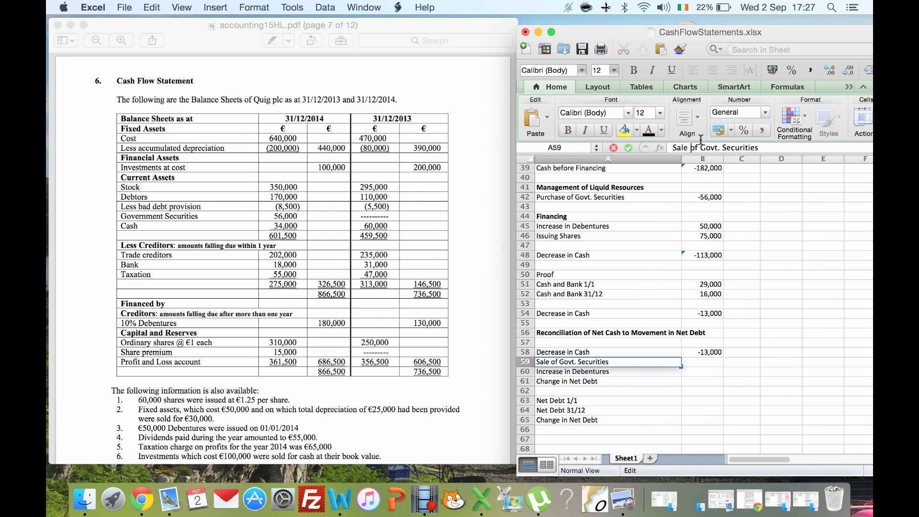
{"action": "key", "text": "BackSpace"}
{"action": "key", "text": "BackSpace"}
{"action": "key", "text": "BackSpace"}
{"action": "key", "text": "BackSpace"}
{"action": "key", "text": "BackSpace"}
{"action": "type", "text": "Purchase"}
{"action": "key", "text": "Return"}
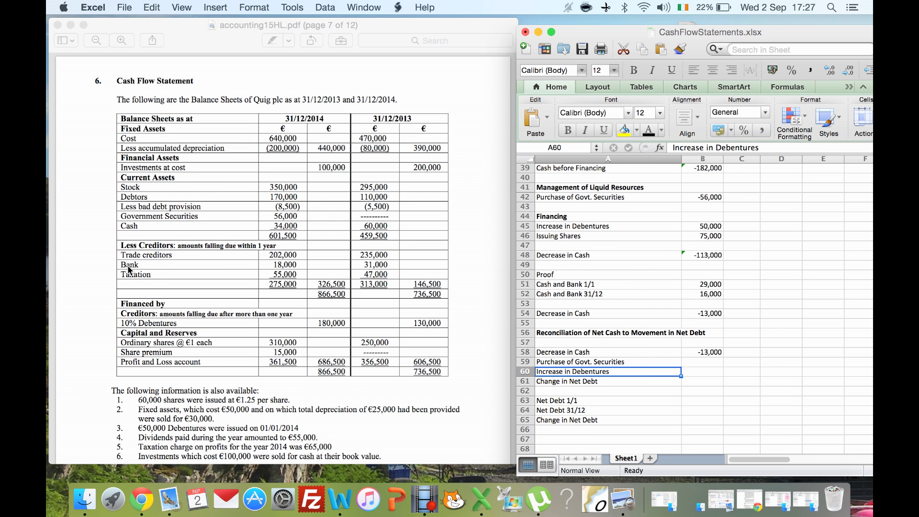
- Enter 56000 for Purchase of Govt. Securities in B59 and -50000 for Increase in Debentures in B60
{"action": "key", "text": "Up"}
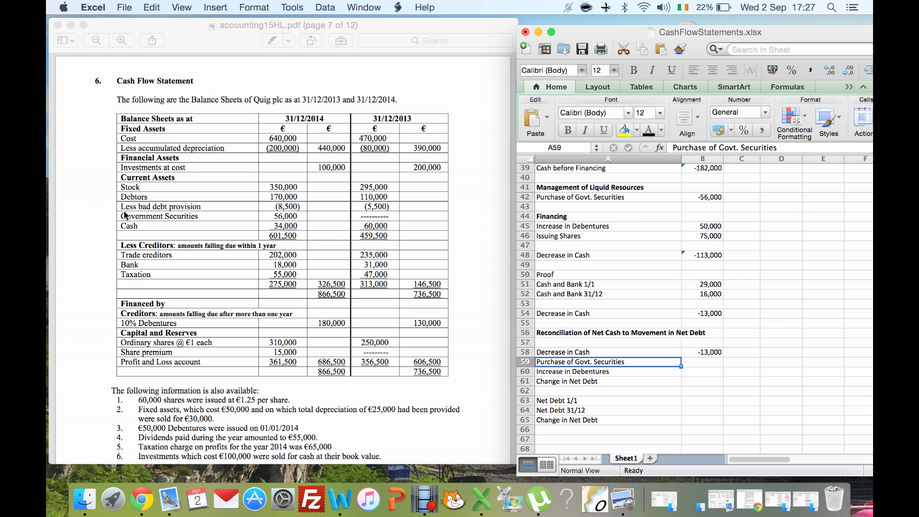
{"action": "left_click", "coordinate": [698, 360]}
{"action": "type", "text": "56000"}
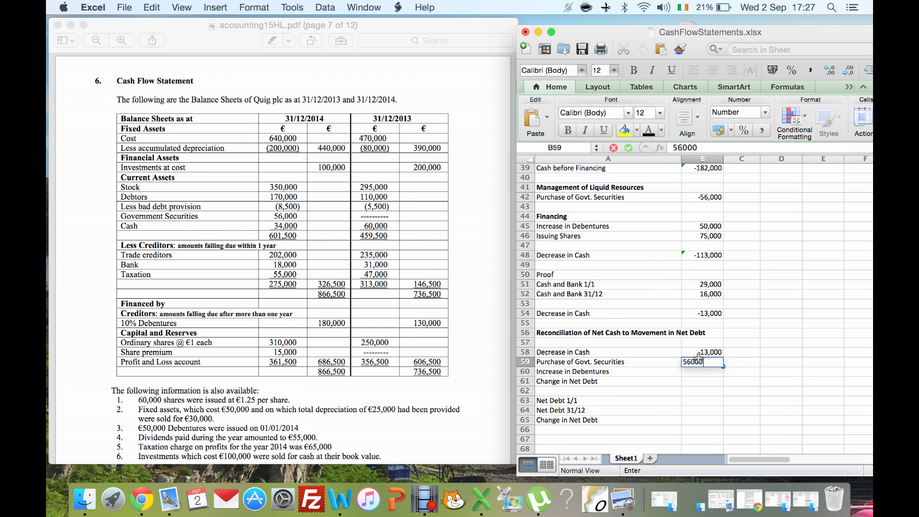
{"action": "key", "text": "Return"}
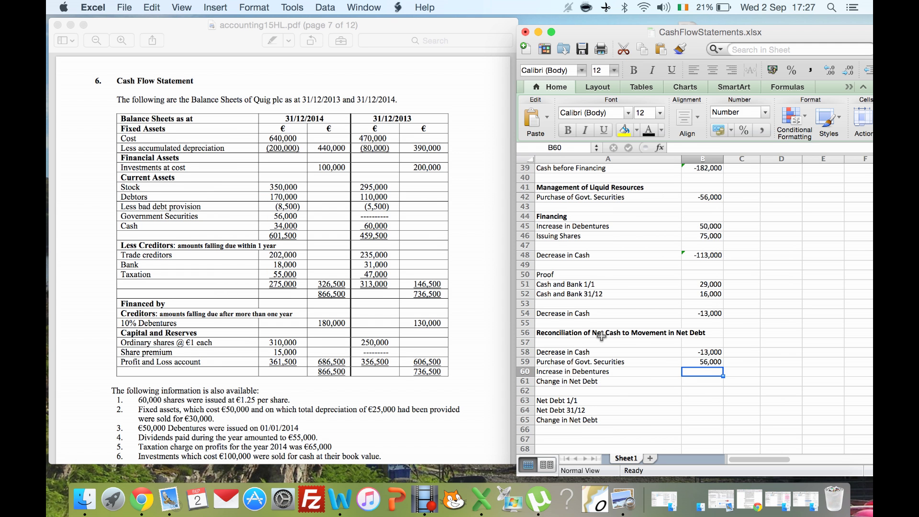
{"action": "type", "text": "-50"}
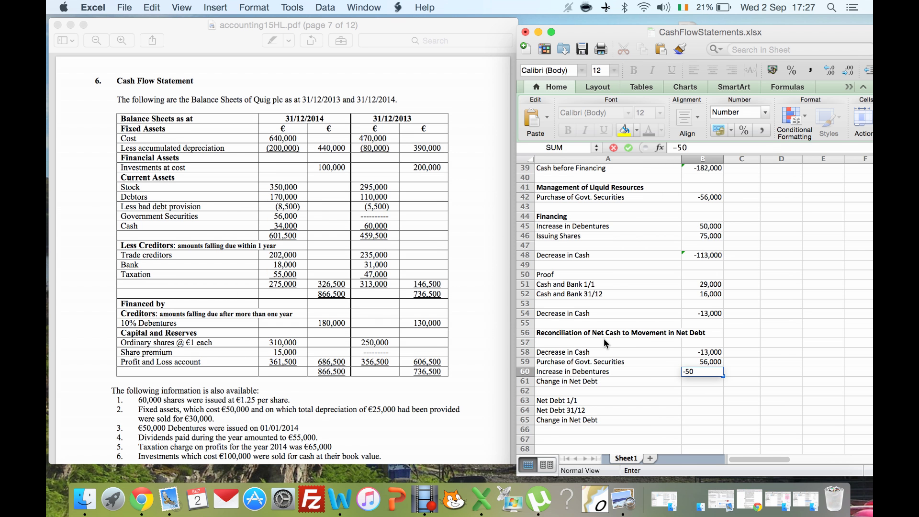
{"action": "type", "text": "000"}
{"action": "key", "text": "Return"}
- Total the reconciliation items in B61 for Change in Net Debt with a SUM of B58:B60
{"action": "key", "text": "Up"}
{"action": "key", "text": "Up"}
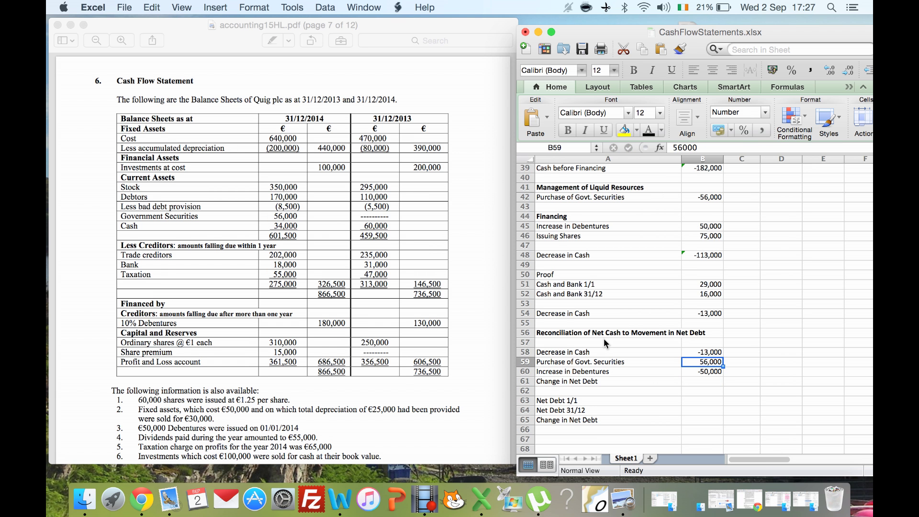
{"action": "key", "text": "Down"}
{"action": "key", "text": "Down"}
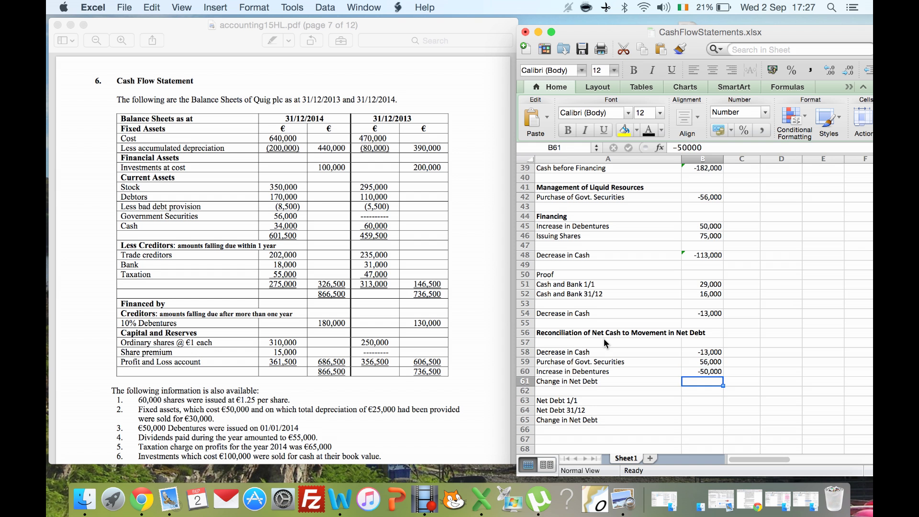
{"action": "type", "text": "="}
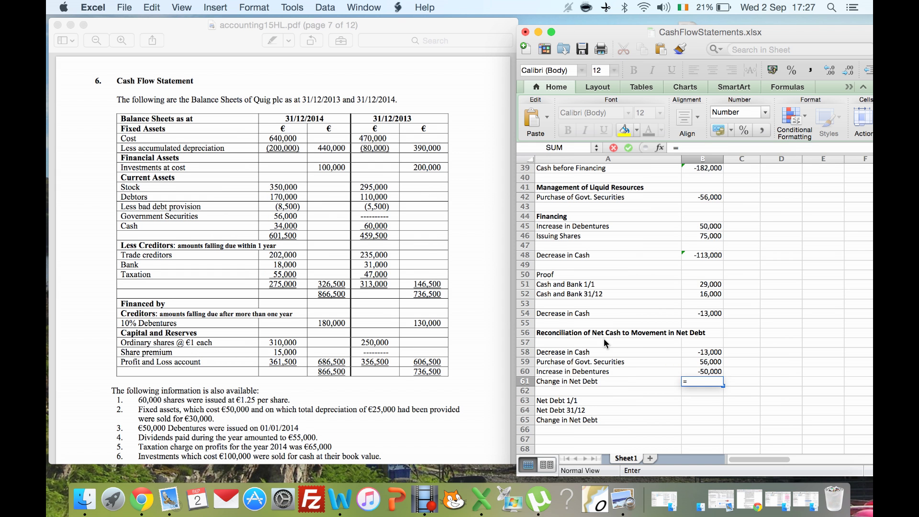
{"action": "type", "text": "sum("}
{"action": "key", "text": "Up"}
{"action": "key", "text": "Up"}
{"action": "key", "text": "Up"}
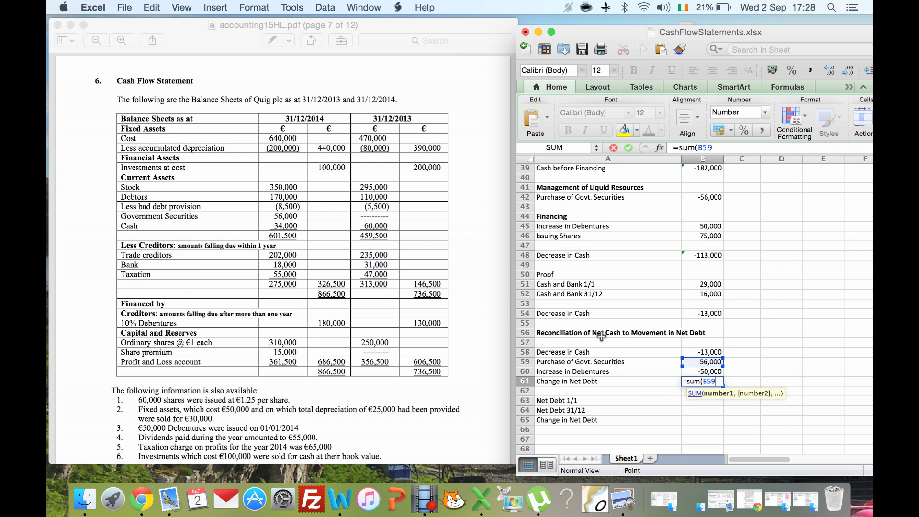
{"action": "key", "text": "shift+Down"}
{"action": "key", "text": "shift+Down"}
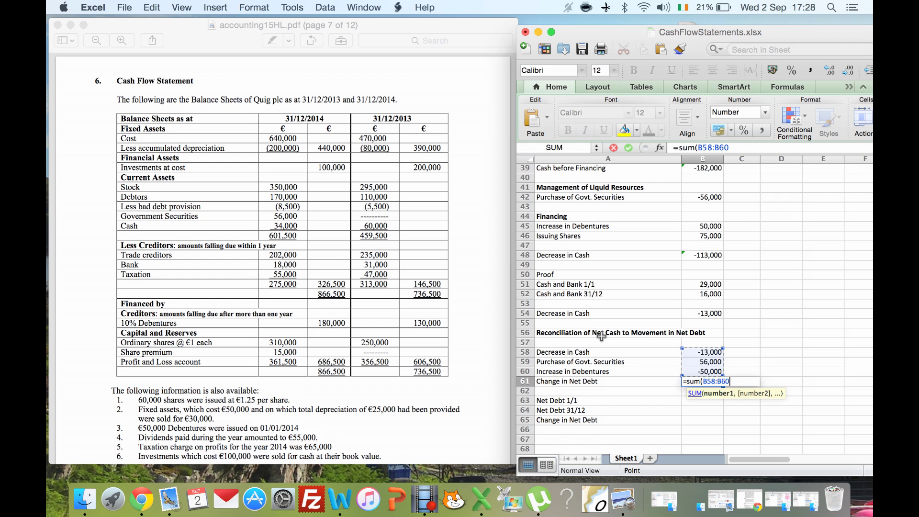
{"action": "key", "text": "Return"}
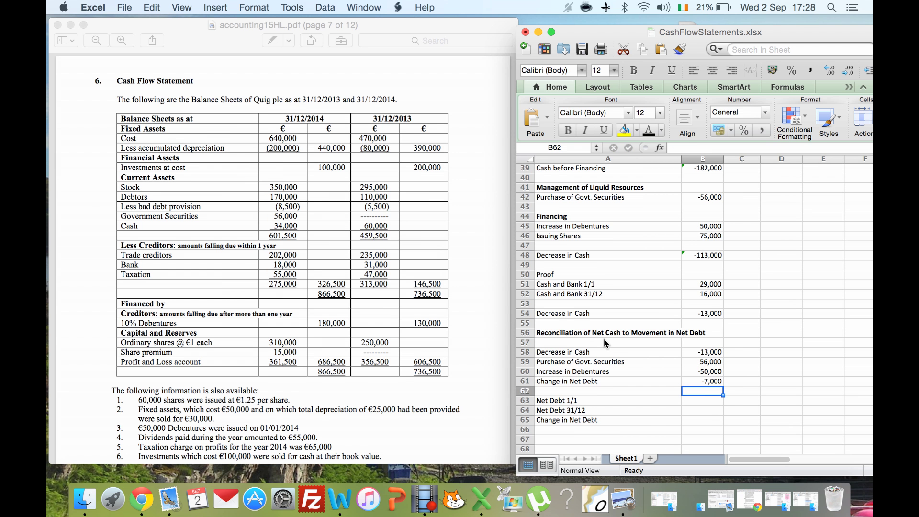
{"action": "key", "text": "Down"}
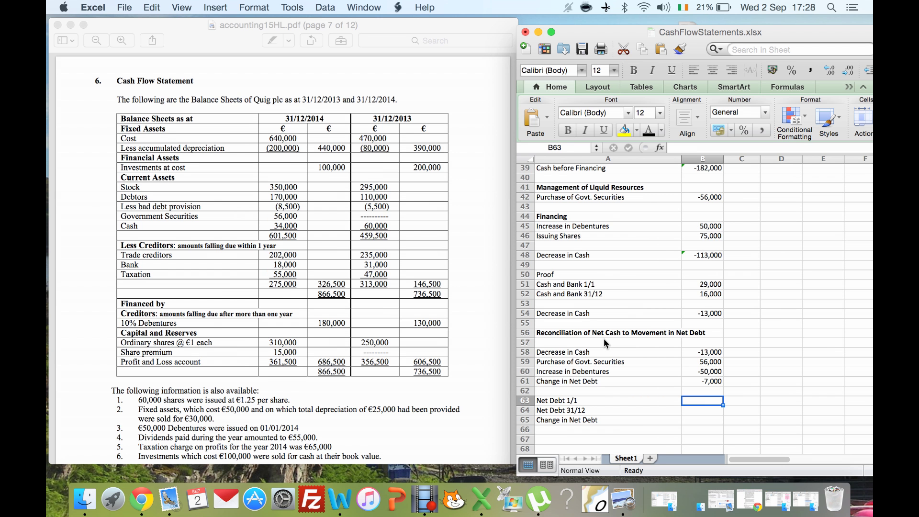
{"action": "key", "text": "Down"}
{"action": "key", "text": "Up"}
{"action": "type", "text": "="}
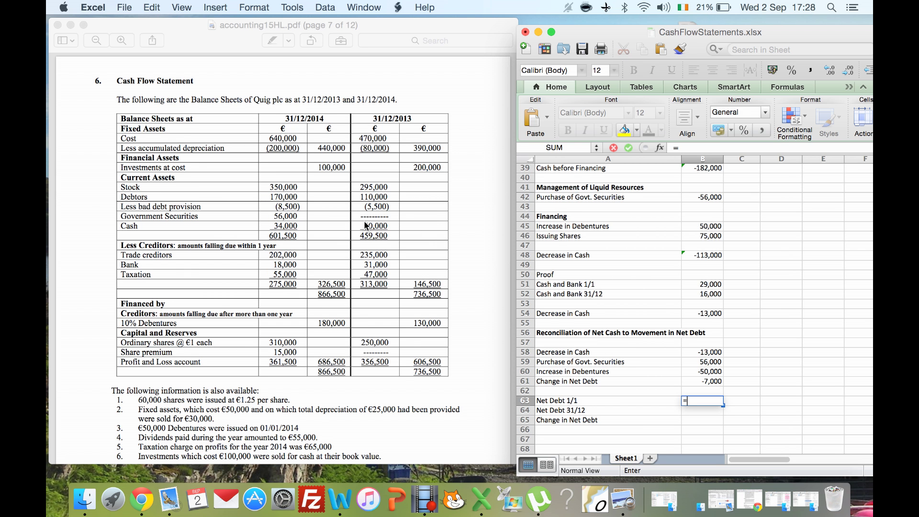
{"action": "type", "text": "60000"}
{"action": "type", "text": "-31000"}
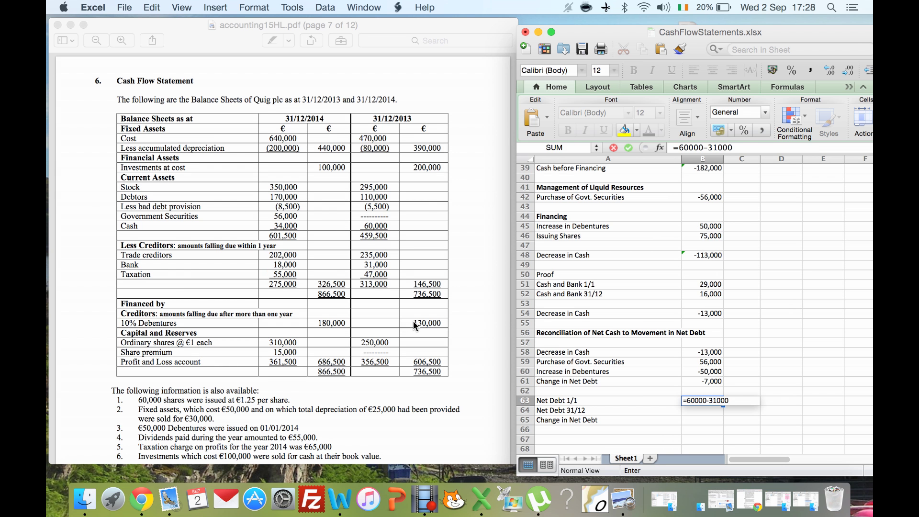
{"action": "type", "text": "-130000"}
{"action": "key", "text": "Return"}
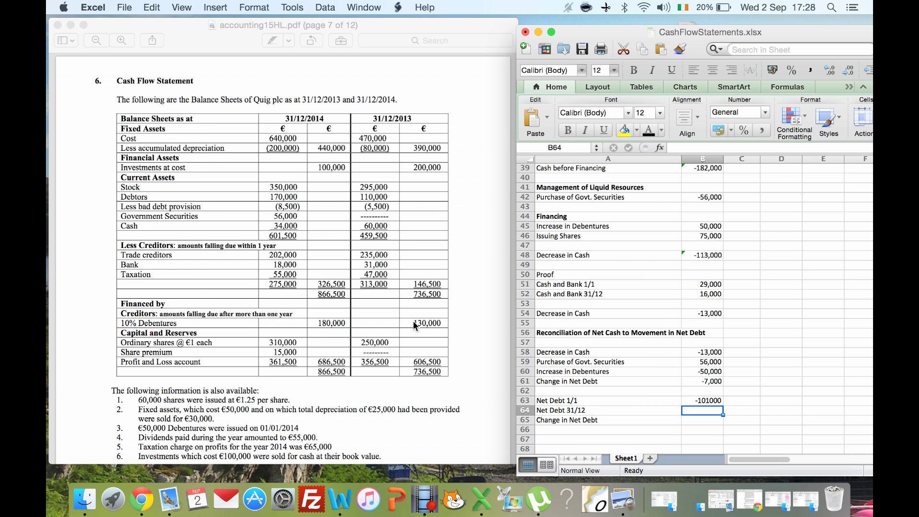
{"action": "type", "text": "="}
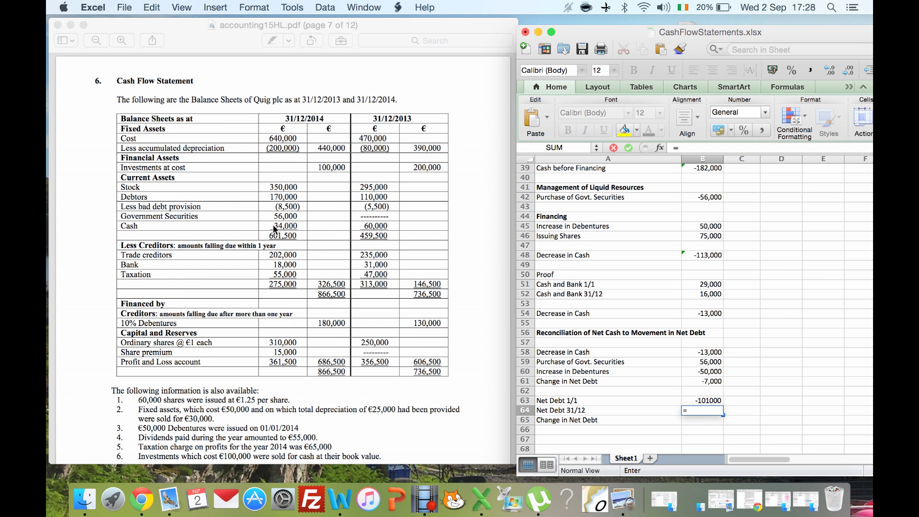
{"action": "type", "text": "34000"}
{"action": "type", "text": "+56000-"}
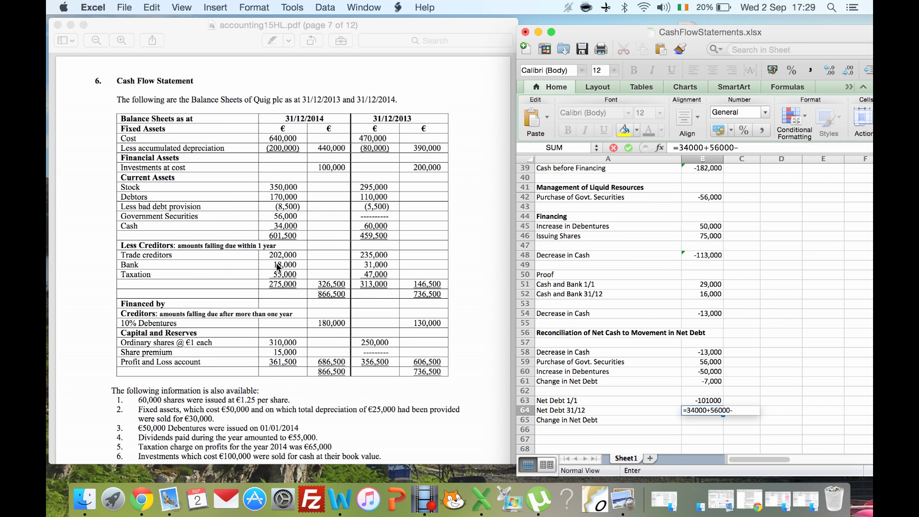
{"action": "type", "text": "18000"}
{"action": "type", "text": "-"}
{"action": "type", "text": "18000"}
{"action": "key", "text": "Return"}
- Try calculating the second Change in Net Debt in B65 with =B63-B64
{"action": "type", "text": "="}
{"action": "key", "text": "Up"}
{"action": "key", "text": "Up"}
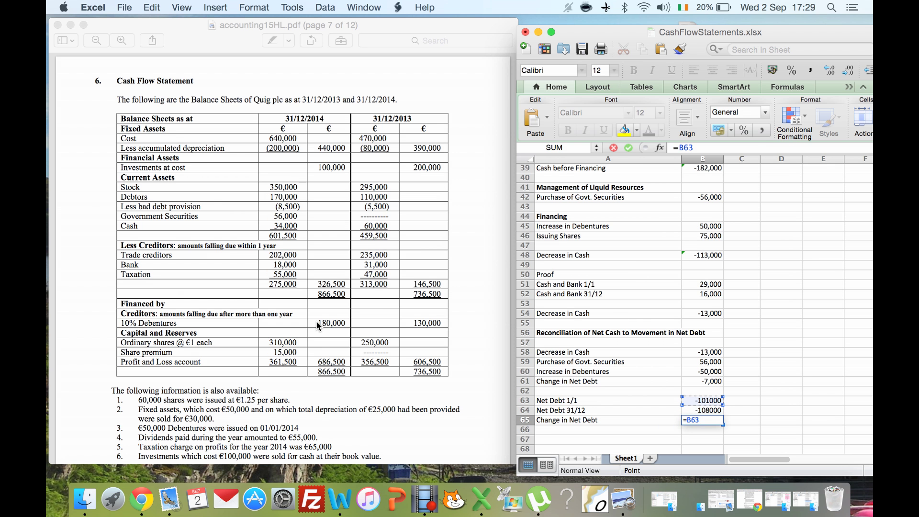
{"action": "type", "text": "-"}
{"action": "key", "text": "Up"}
{"action": "key", "text": "Return"}
- Set the second Change in Net Debt figure in B65 to the fixed value -7000
{"action": "key", "text": "Up"}
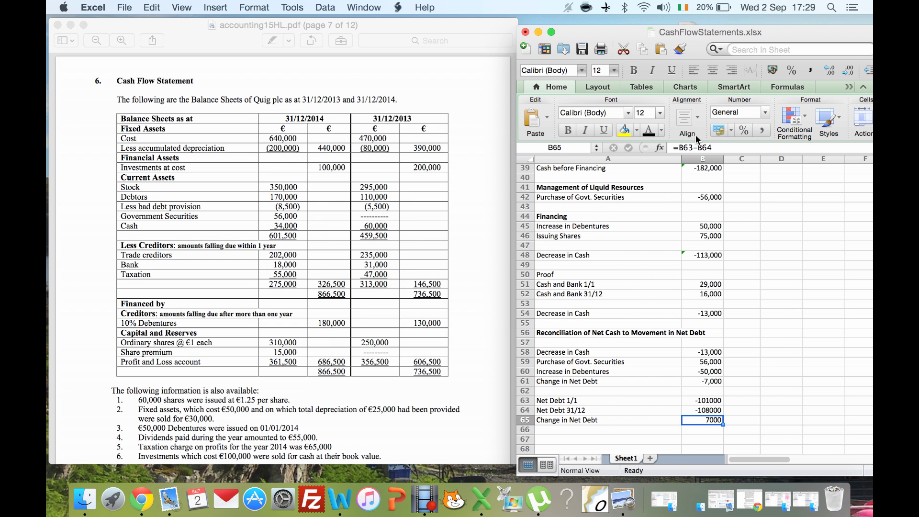
{"action": "type", "text": "-7000"}
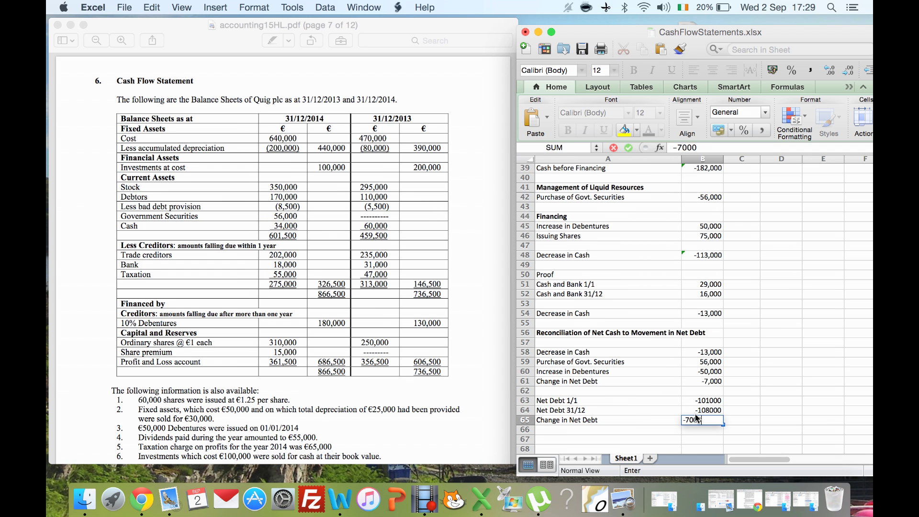
{"action": "key", "text": "Return"}
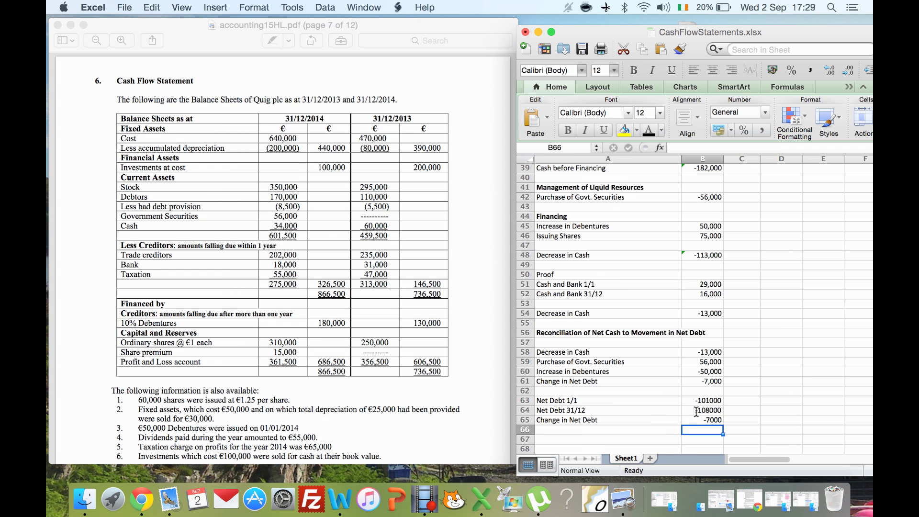